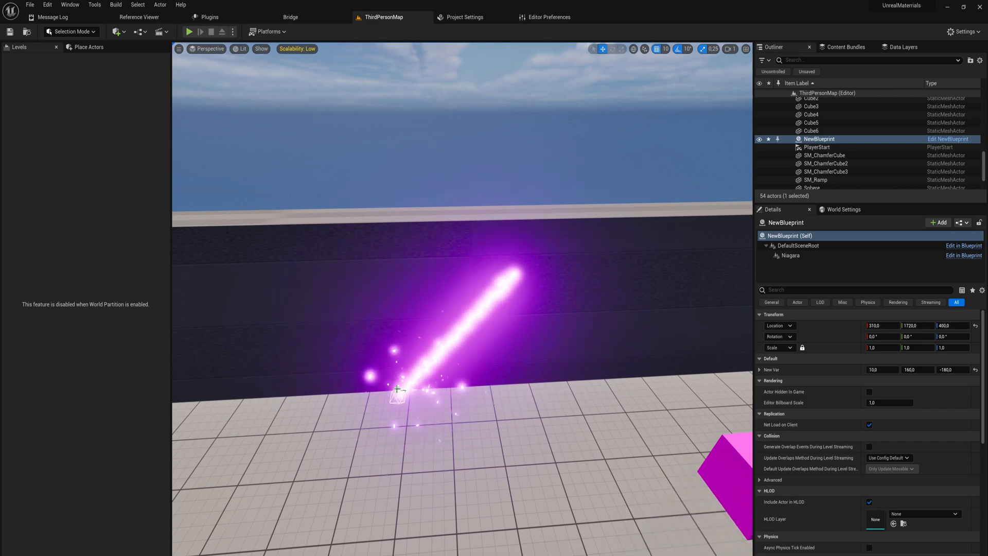
Step: Move the laser blueprint's New Var endpoint out along the wall to 10, 740, -100
right_click_drag(462, 298, 451, 307)
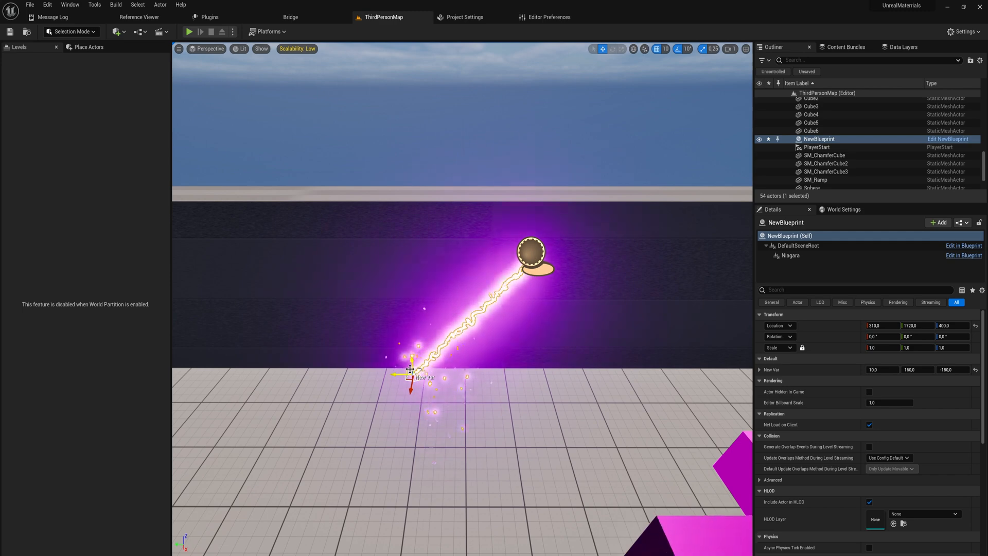
left_click_drag(408, 373, 277, 330)
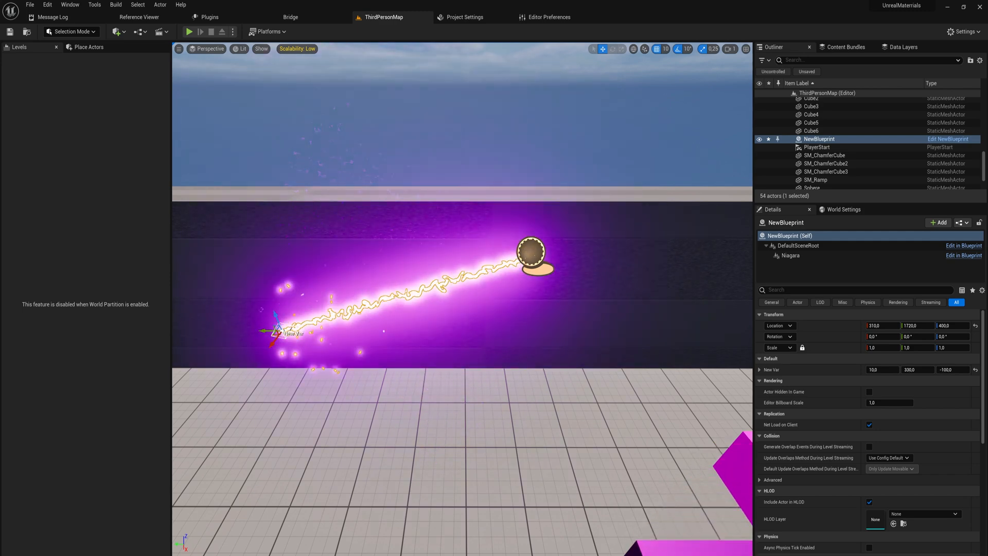
right_click_drag(396, 319, 432, 344)
left_click_drag(397, 319, 199, 340)
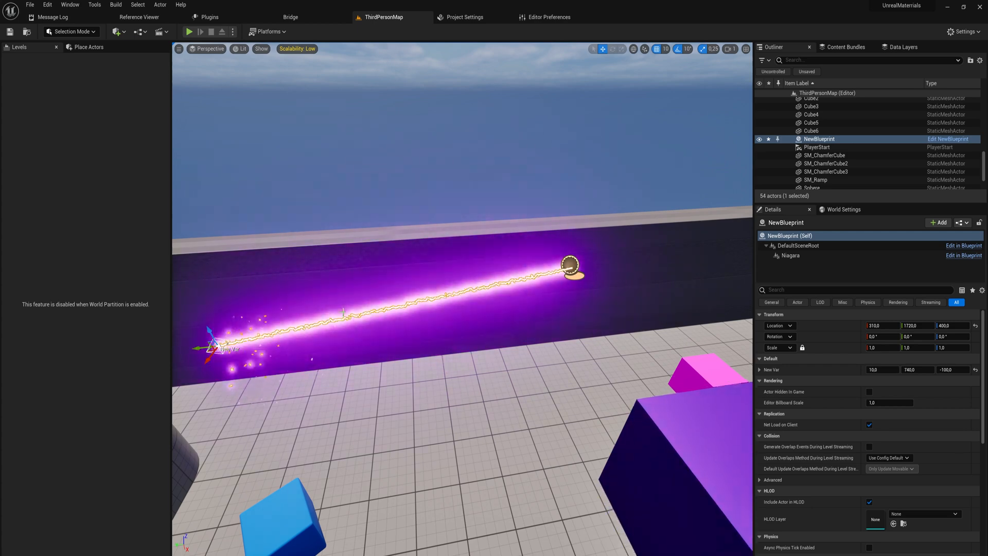
right_click_drag(441, 273, 390, 281)
key("s")
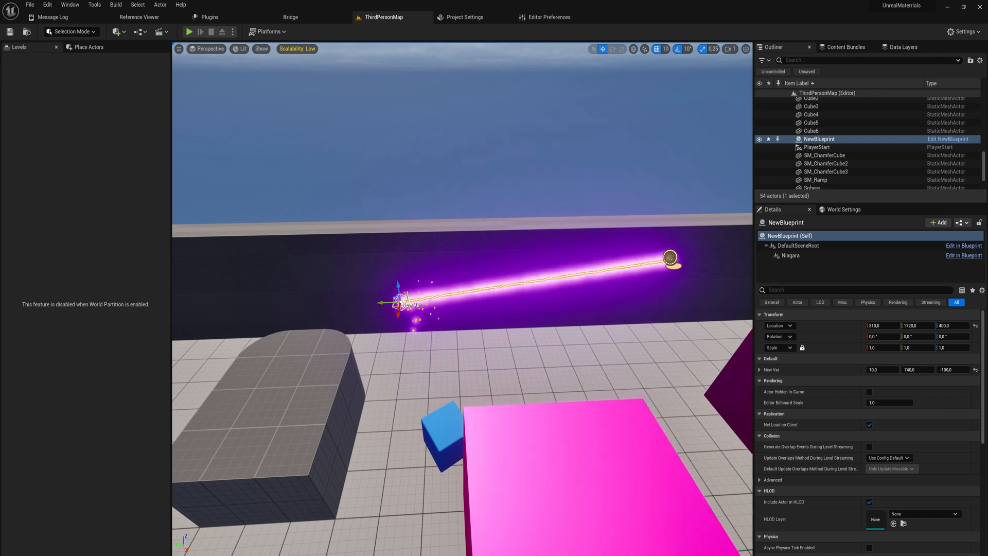
Step: Raise the laser's New Var endpoint above the wall, then lower it to the floor at 10, 20, -380
left_click_drag(397, 303, 428, 82)
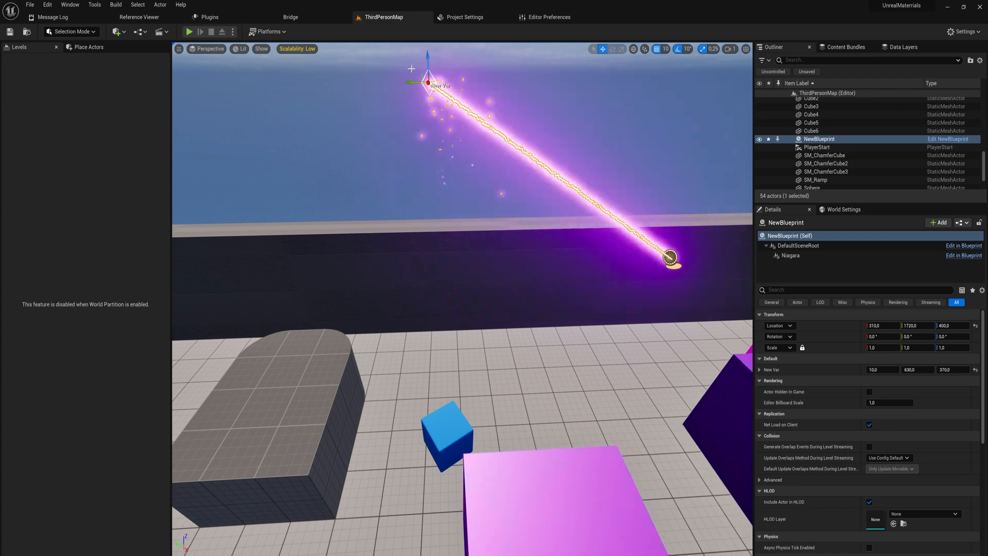
left_click_drag(428, 64, 609, 361)
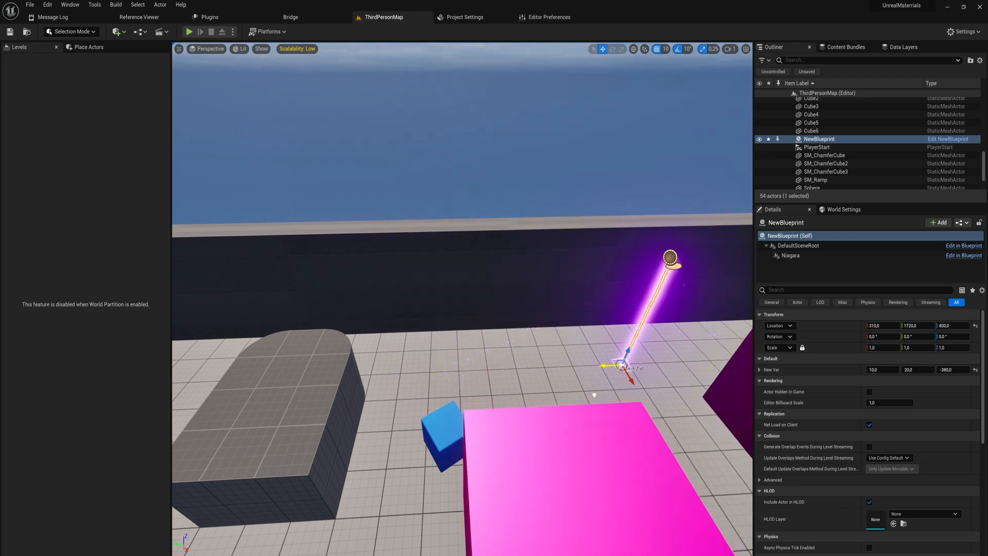
right_click_drag(596, 394, 663, 393)
key("w")
right_click_drag(567, 344, 599, 365)
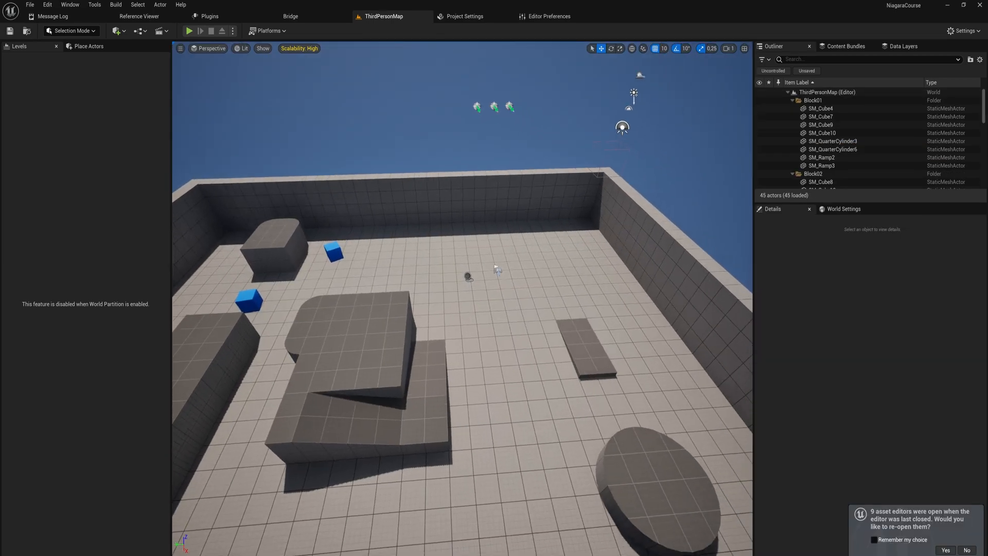
Step: Open the COmplexEmittr_System asset in the NiagaraCourse project and dock its editor beside the other main window documents
right_click_drag(498, 342, 442, 309)
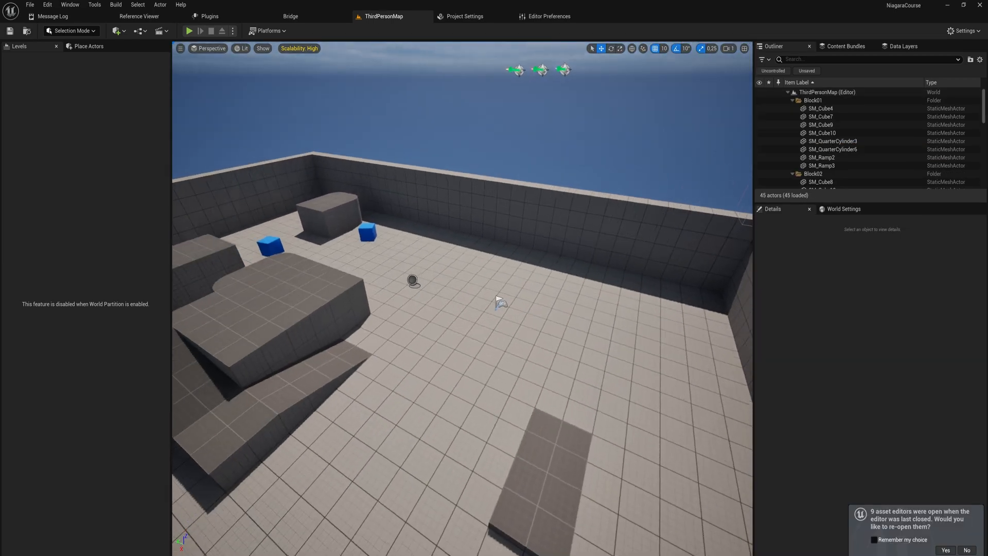
key("ctrl+space")
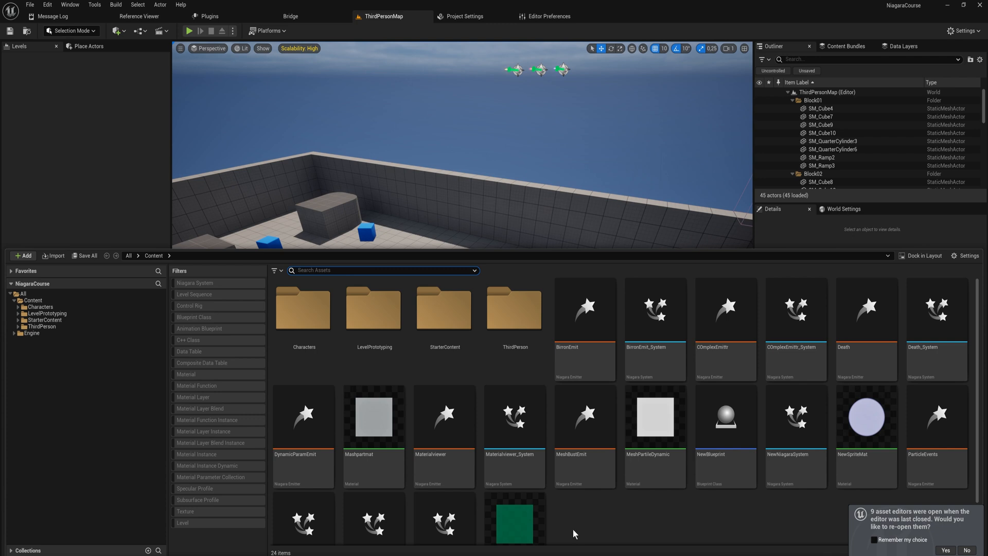
right_click(578, 527)
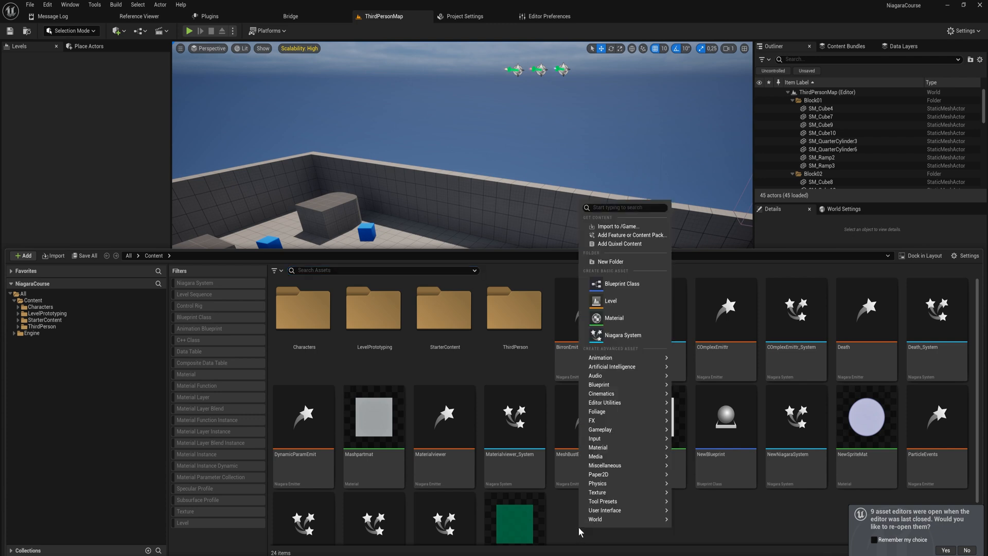
left_click(811, 313)
double_click(810, 313)
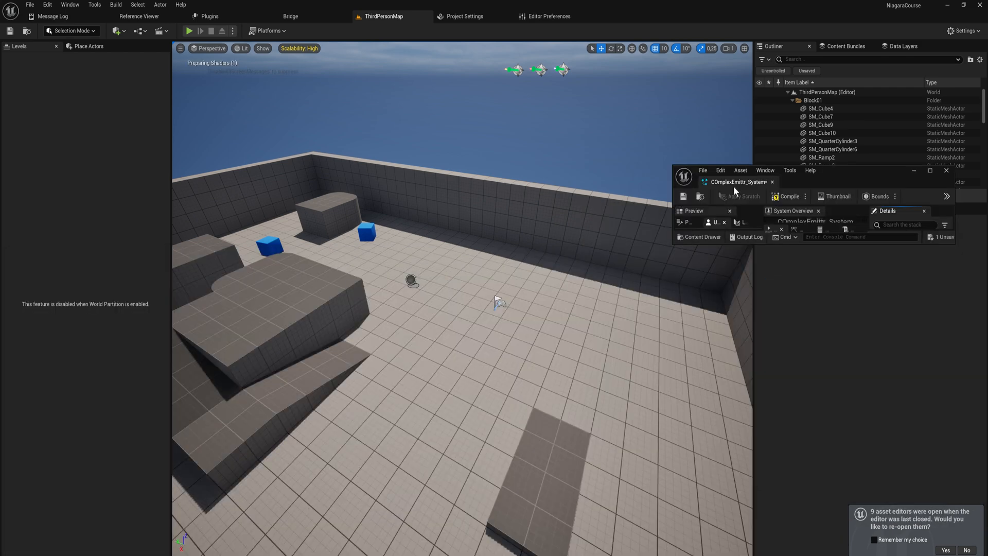
left_click_drag(733, 185, 616, 16)
Step: Select the COmplexEmittr emitter node in the System Overview and examine its modules and settings
right_click_drag(498, 133, 587, 324)
scroll(453, 269, "up", 13)
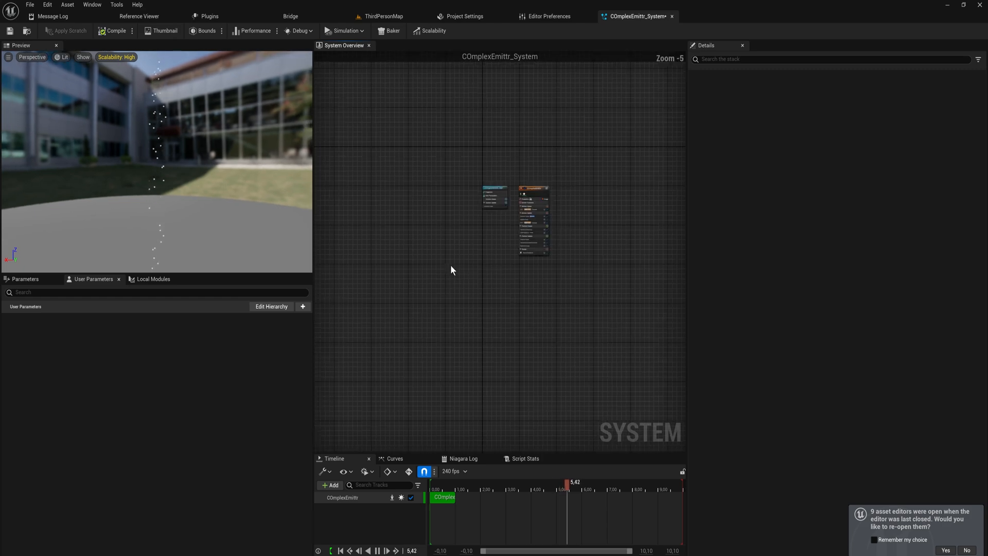
right_click_drag(525, 247, 354, 319)
left_click(404, 189)
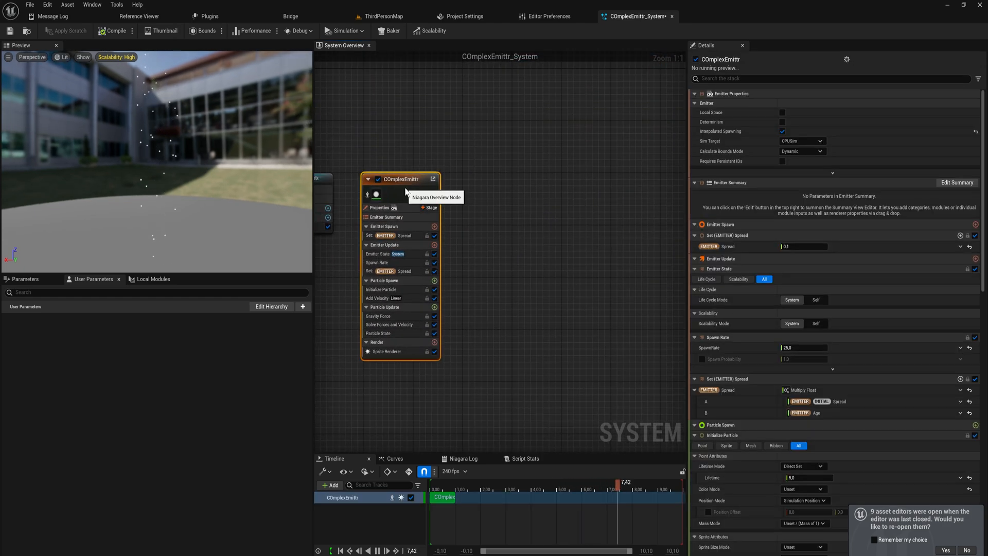
right_click(405, 187)
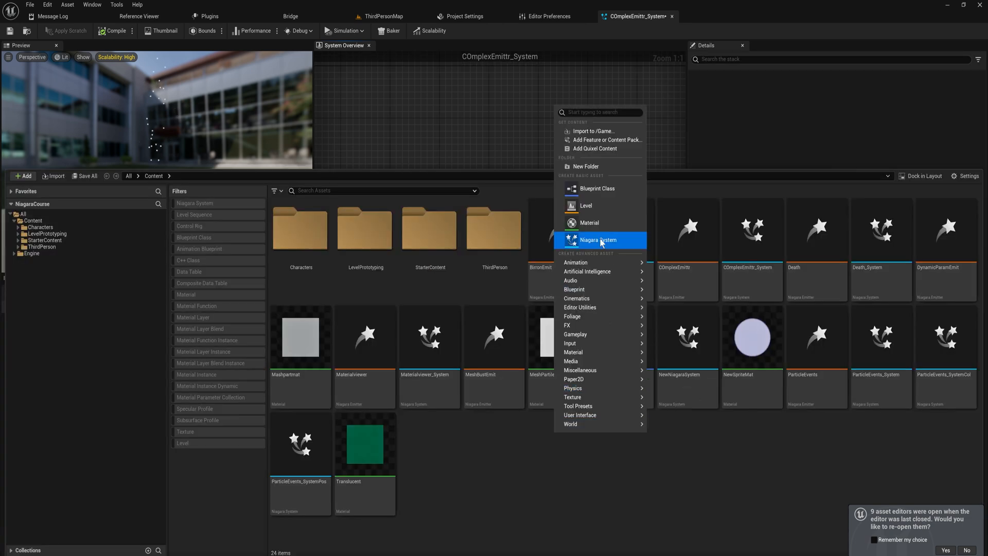
Step: Create a new Niagara system based on the Empty emitter template and name it LaserImpact
left_click(600, 237)
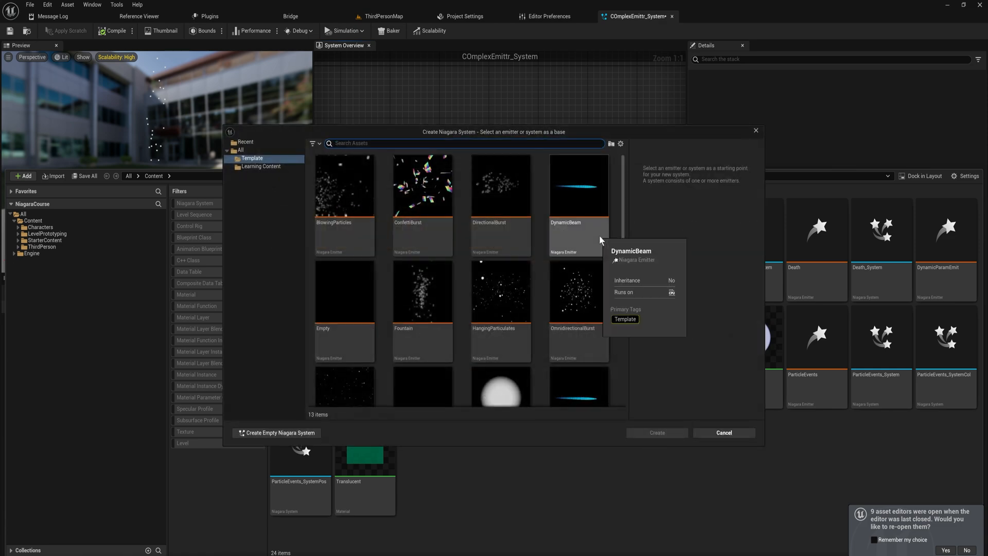
left_click(348, 314)
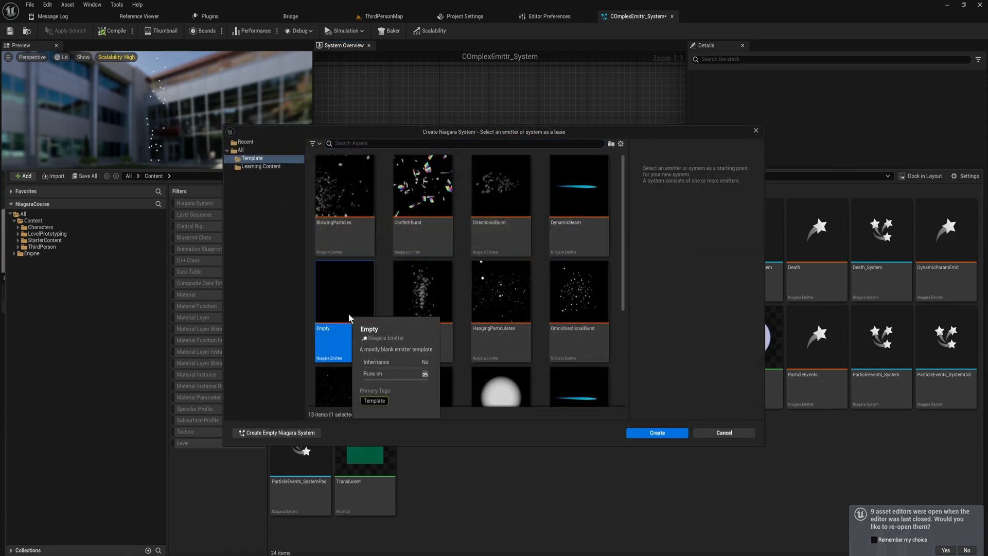
left_click(660, 434)
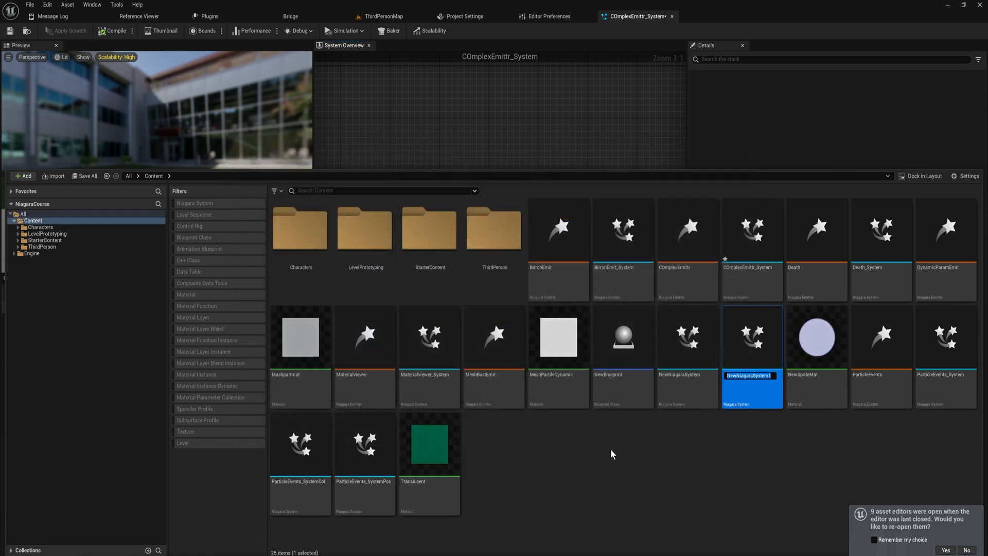
type("LaserImpact")
key("Return")
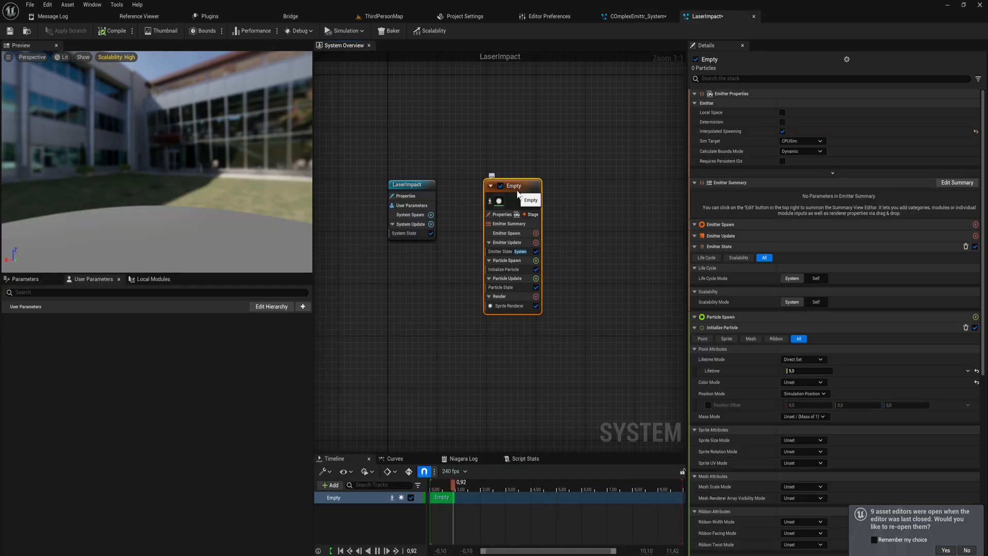
Step: Add the Spawn Burst Instantaneous and Beam Emitter Setup modules to the Empty emitter's Emitter Update group
left_click(536, 243)
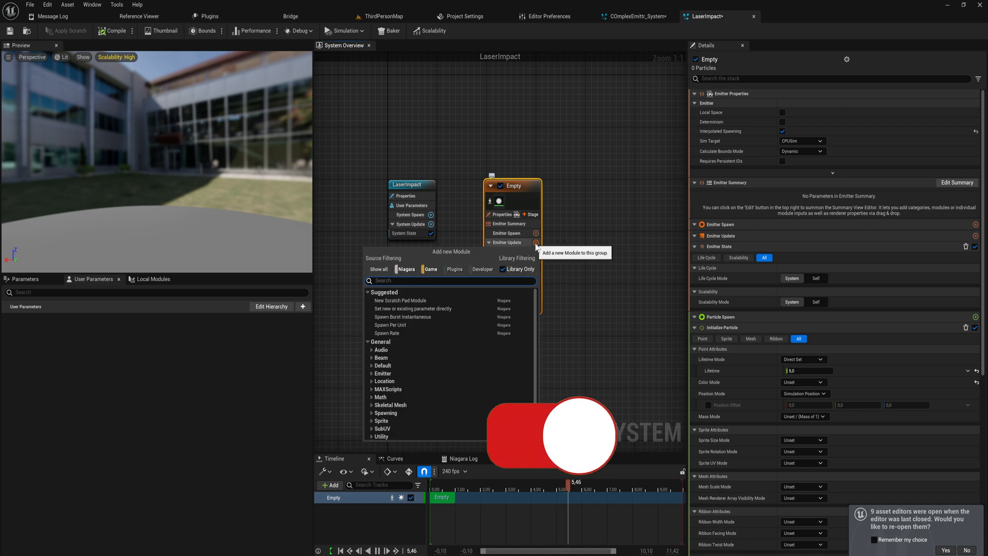
type("spaw")
key("Up")
key("Up")
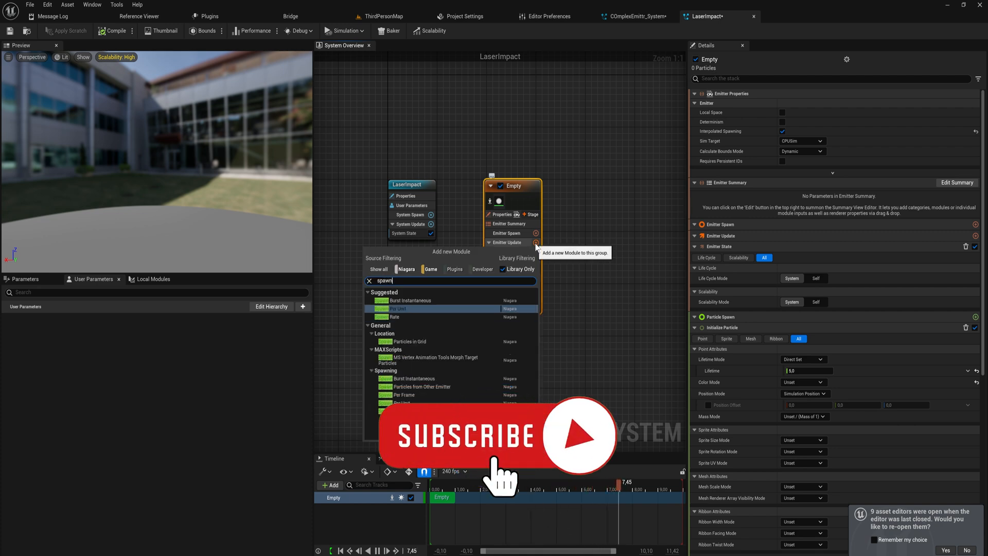
key("Return")
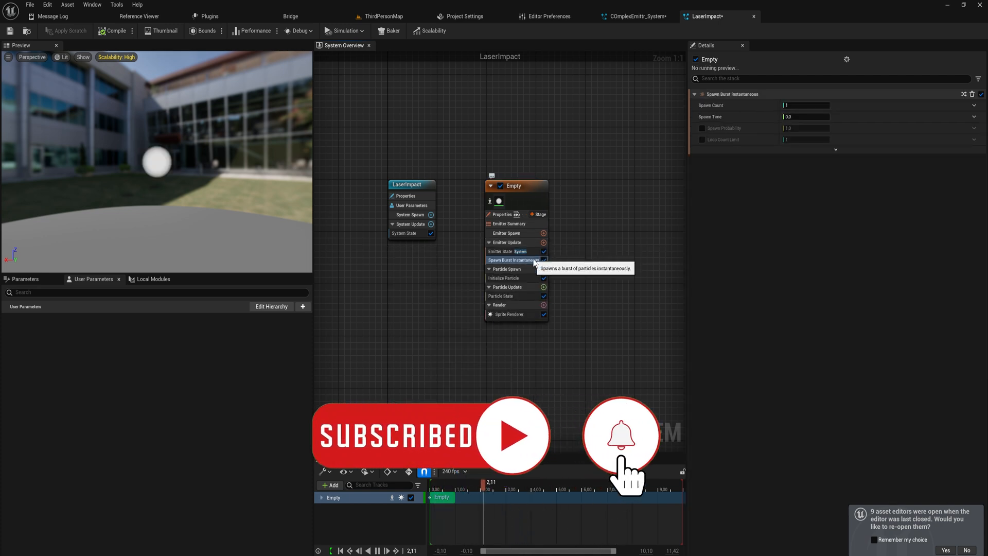
left_click(543, 243)
type("beam")
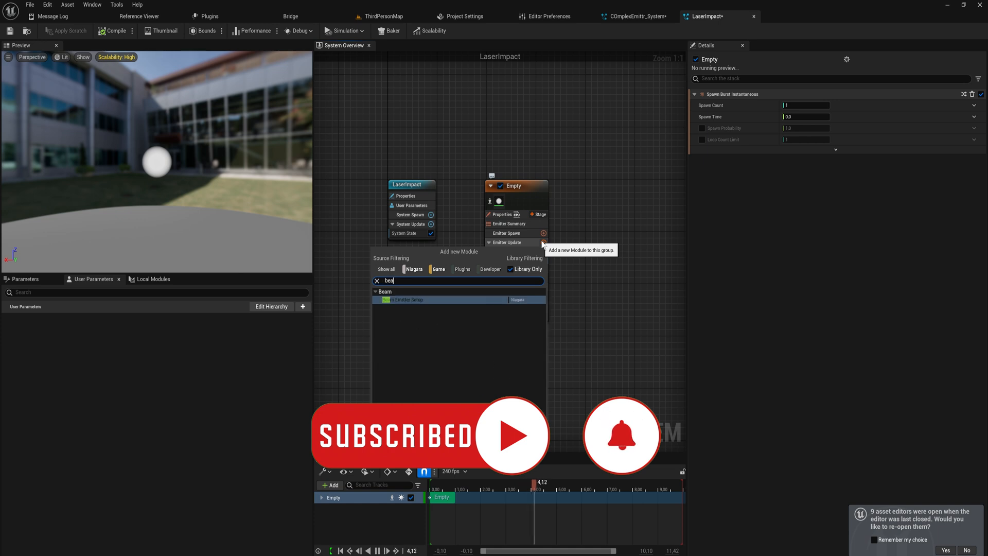
key("Return")
Step: Set the Spawn Count of the Spawn Burst Instantaneous module to 10
left_click(514, 259)
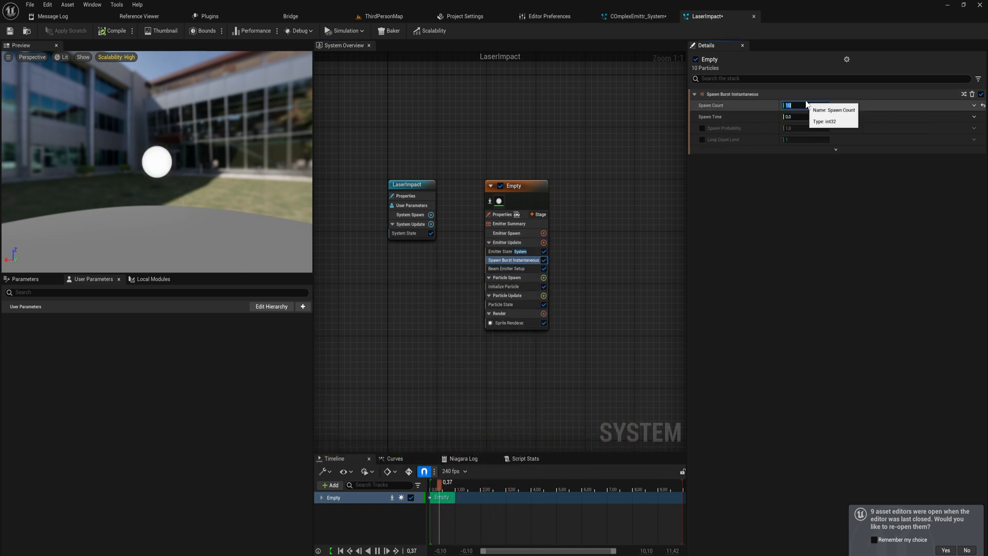
type("10")
key("Return")
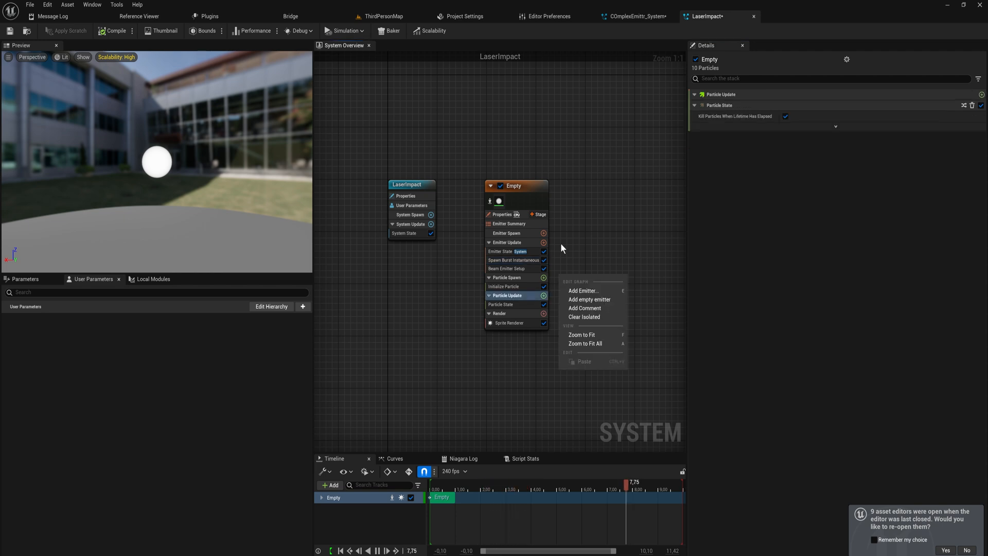
Step: Add the Spawn Beam module to the Empty emitter's Particle Spawn group
left_click(569, 257)
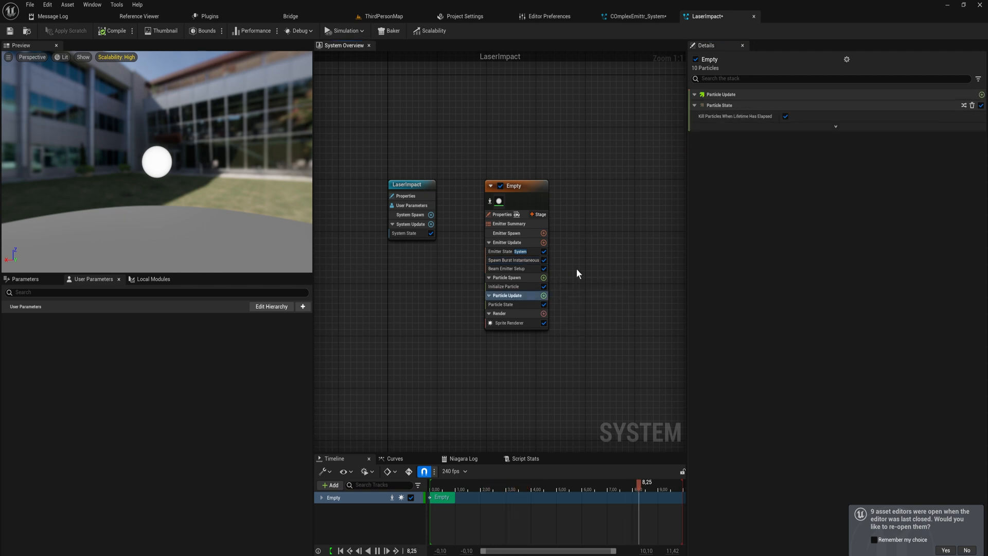
right_click_drag(576, 269, 549, 211)
scroll(545, 239, "up", 1)
scroll(541, 229, "up", 1)
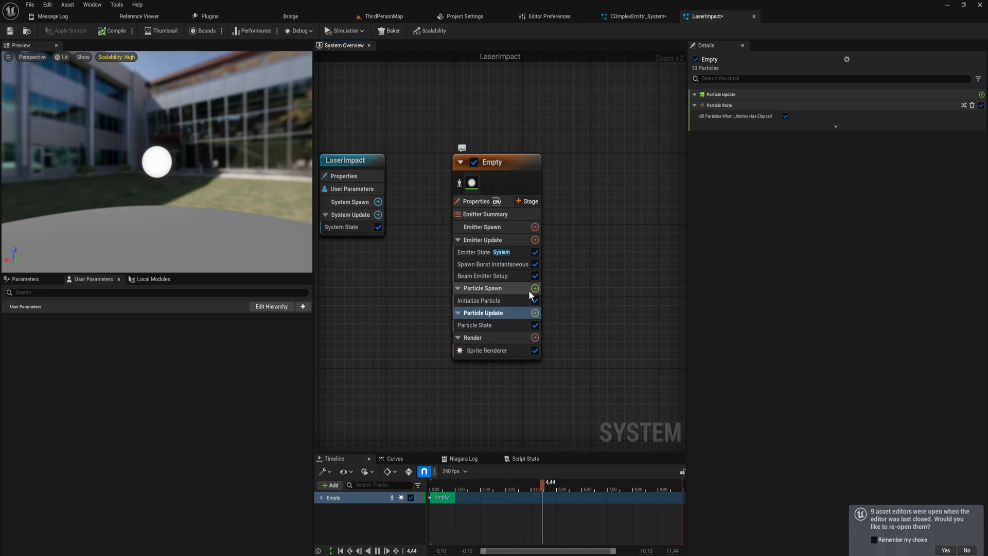
left_click(526, 300)
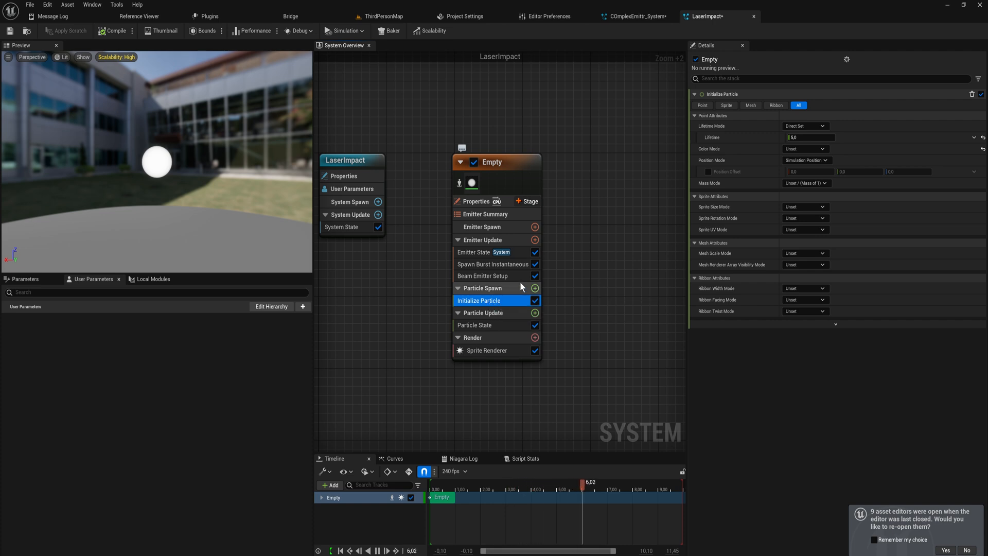
left_click(535, 288)
type("spawn beam")
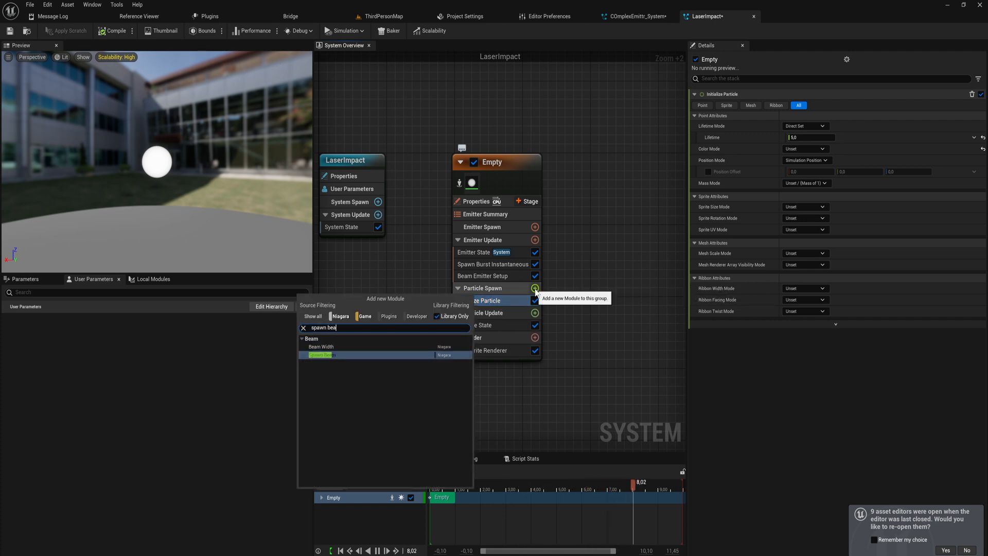
key("Return")
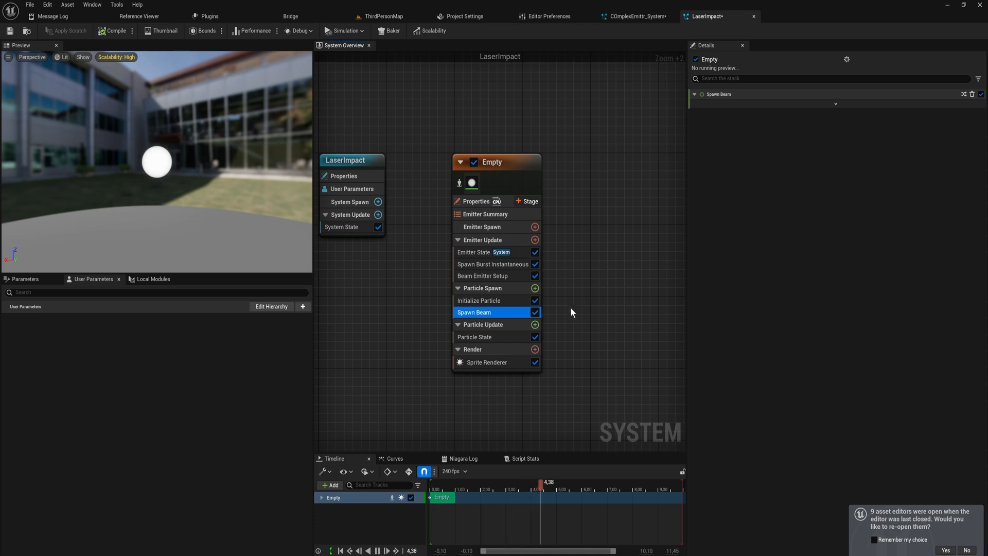
Step: Add the Jitter Position and Color modules to the Empty emitter's Particle Update group
left_click(503, 337)
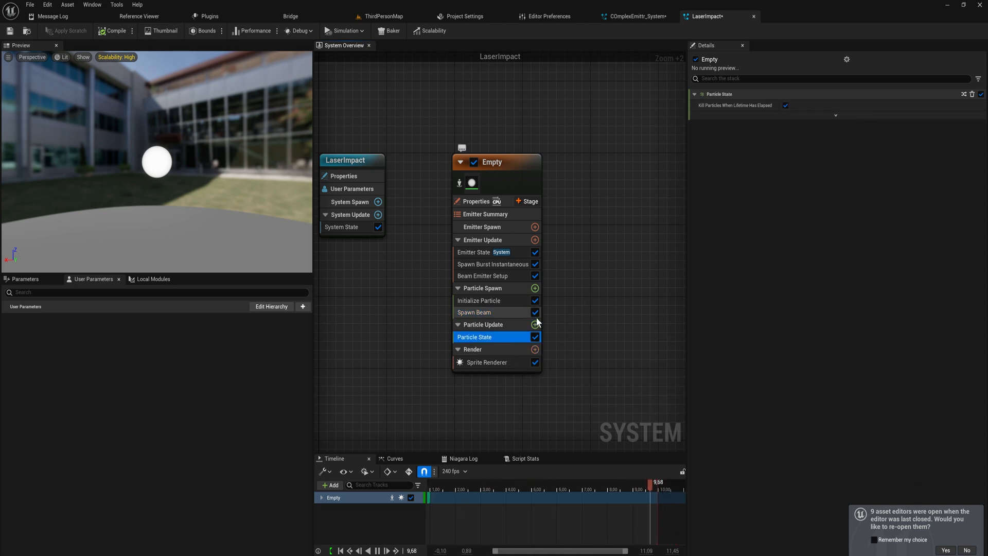
left_click(534, 324)
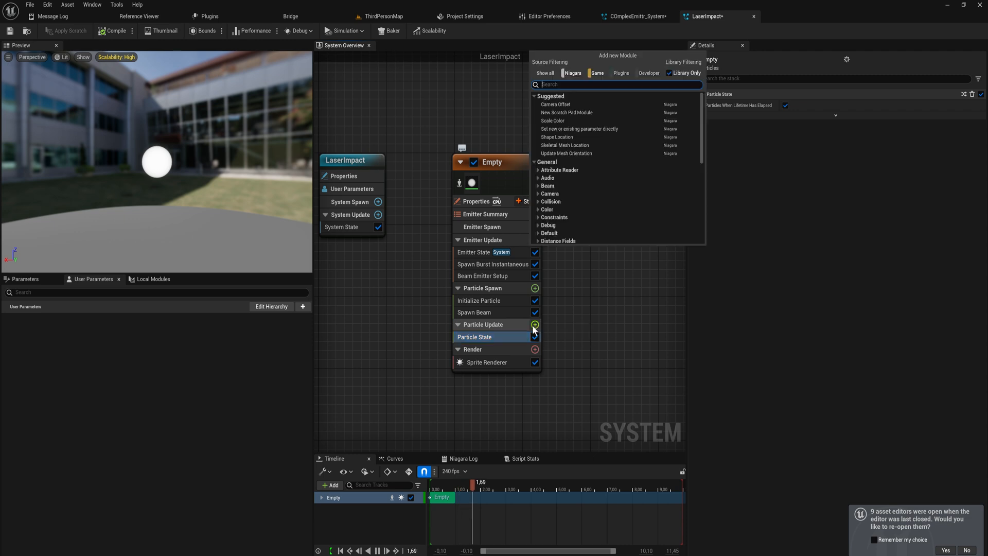
type("jitt")
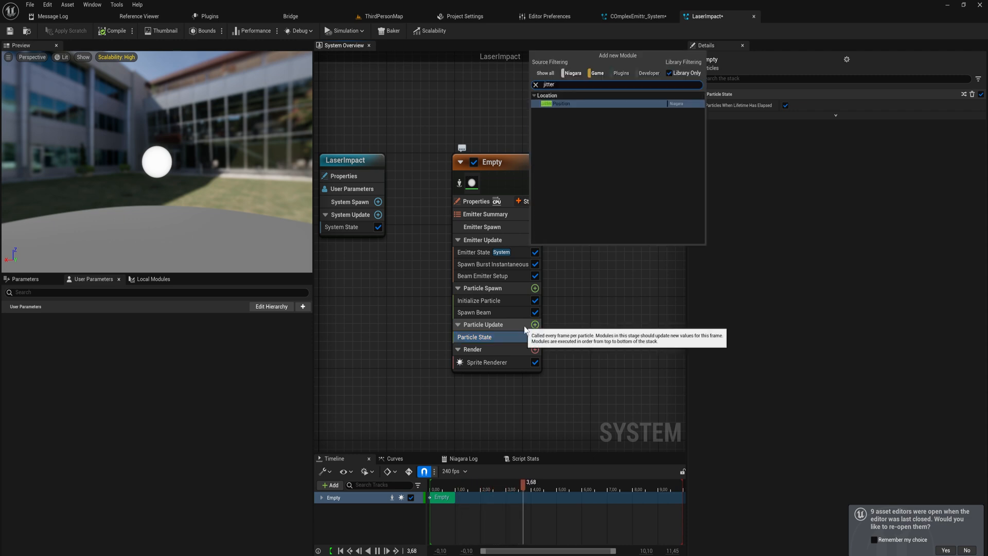
type("er")
key("Return")
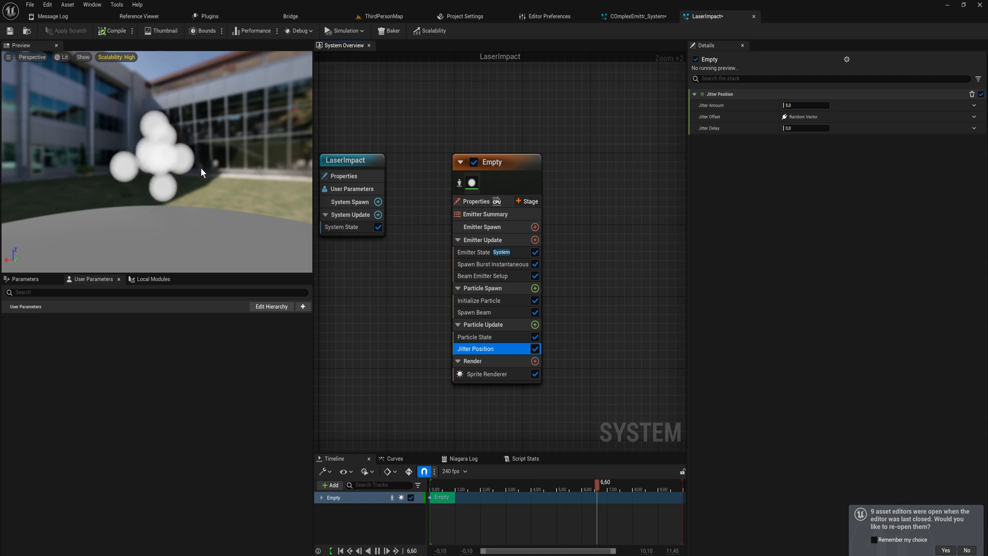
left_click(535, 325)
type("color")
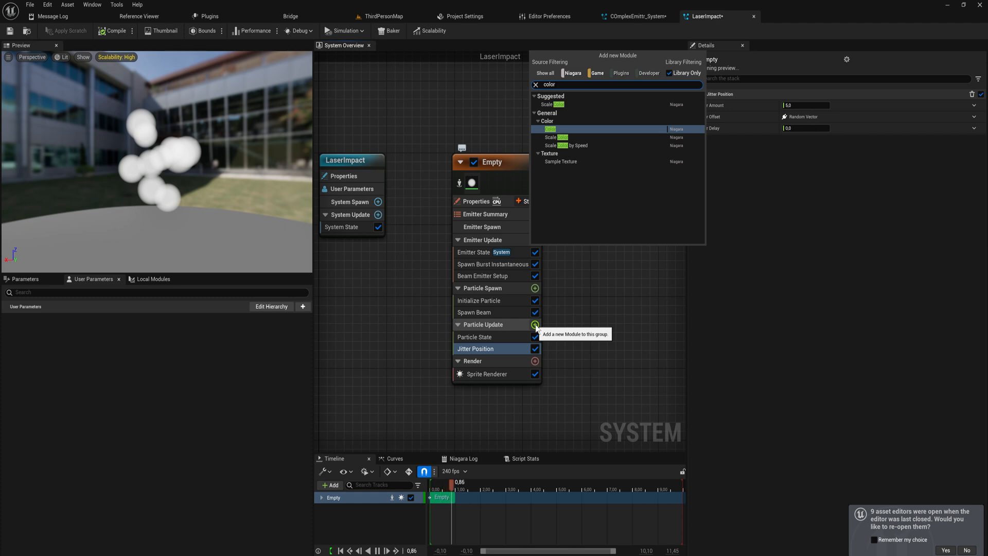
key("Return")
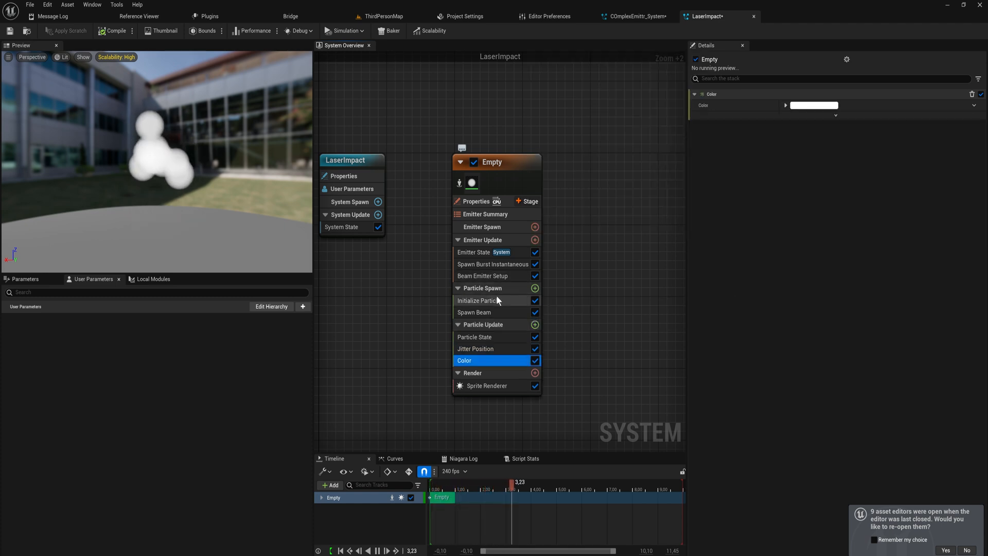
Step: Add a Ribbon Renderer to the Empty emitter's Render group
left_click(534, 372)
type("ribbon")
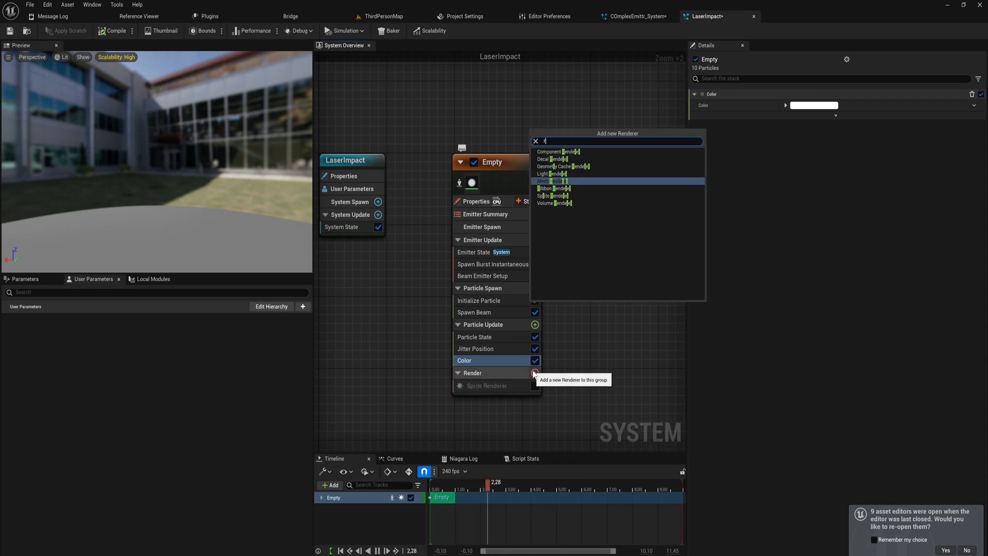
key("Return")
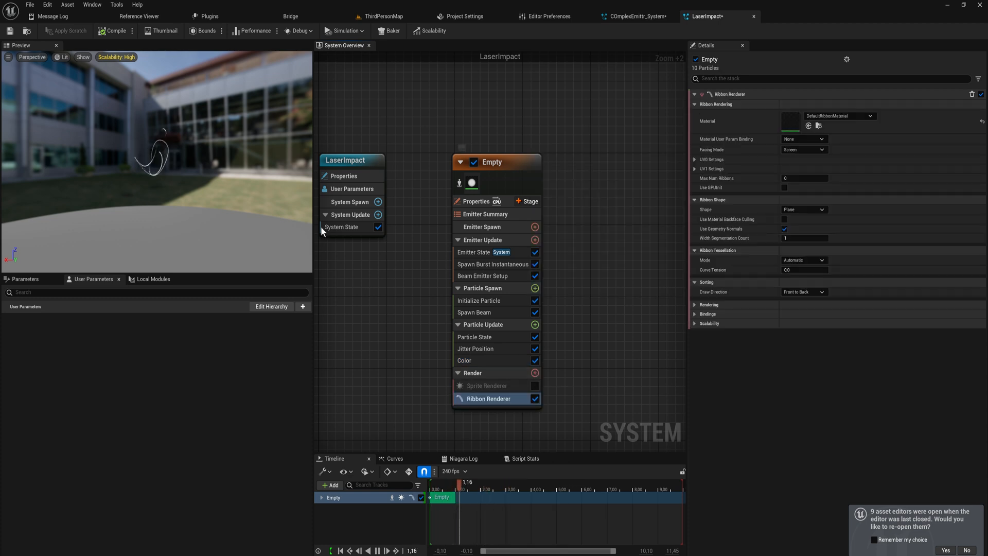
left_click_drag(211, 193, 144, 120)
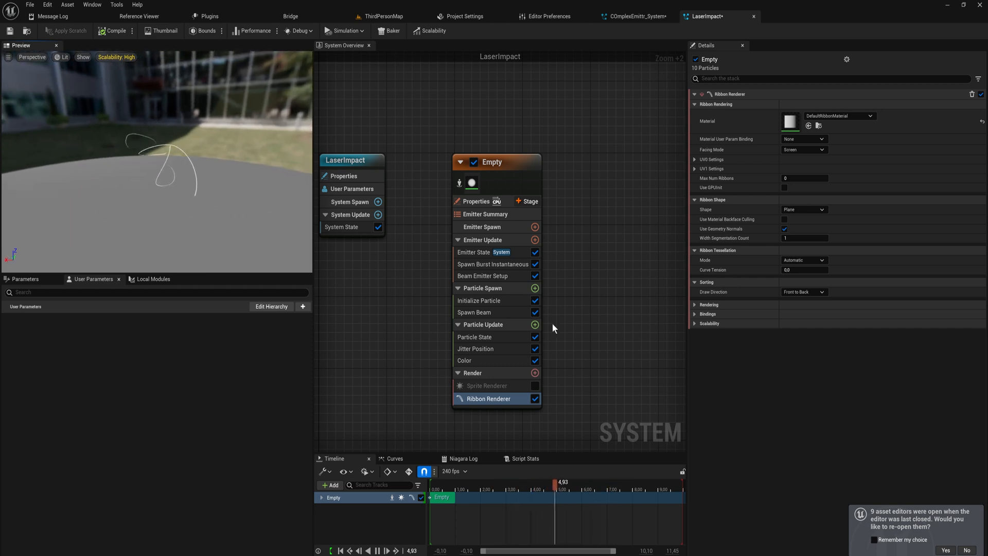
Step: Set the Initialize Particle Lifetime to 0.25 and edit the Loop Duration in the LaserImpact system's System State
right_click_drag(551, 323, 535, 328)
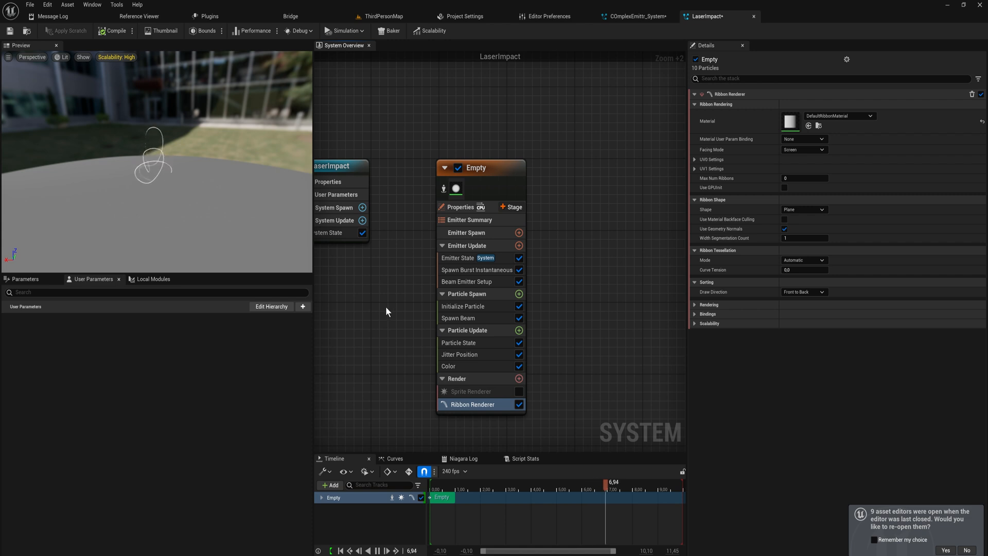
left_click(463, 306)
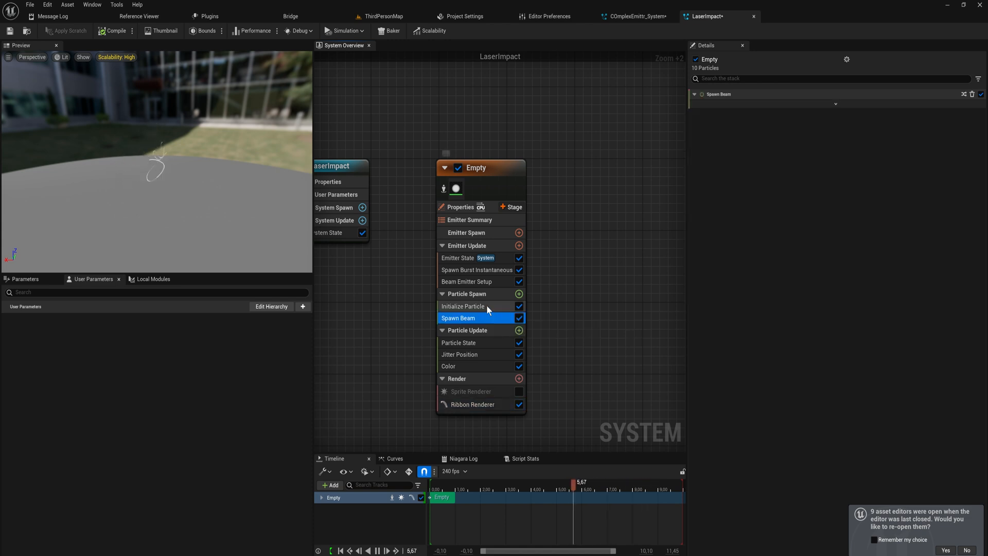
left_click(811, 137)
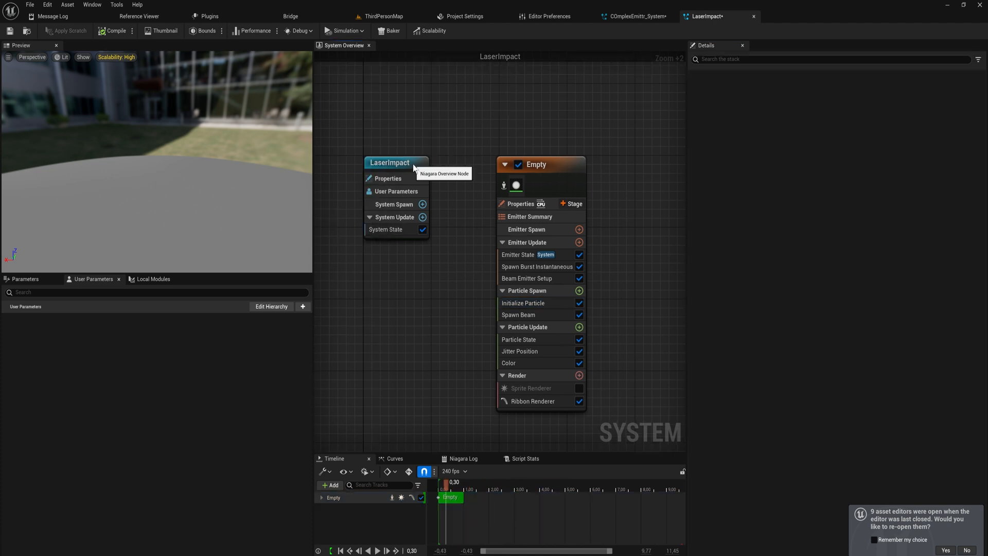
left_click(406, 162)
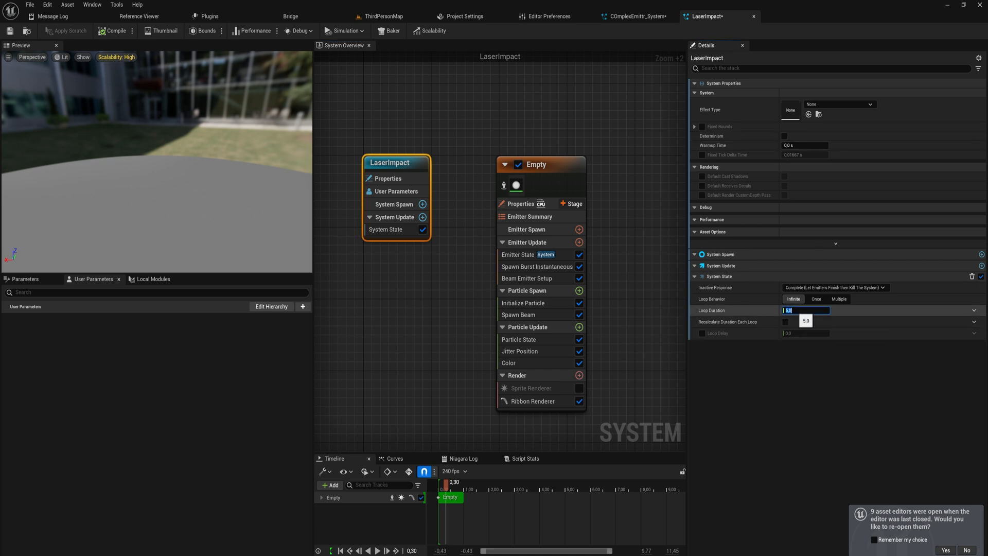
left_click(456, 396)
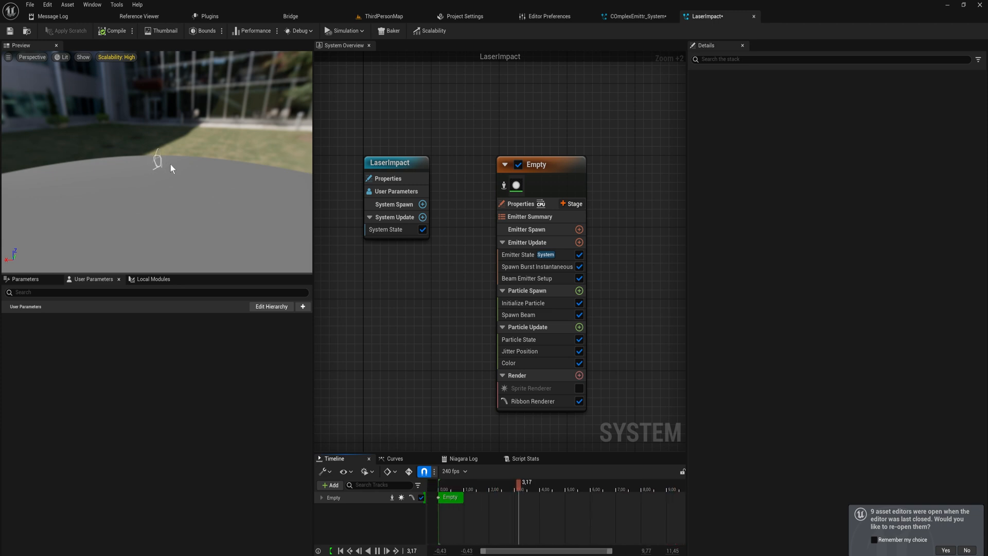
Step: Create an int32 user parameter SpawnCount with value 25 and link it to the Spawn Count of Spawn Burst Instantaneous
left_click(551, 267)
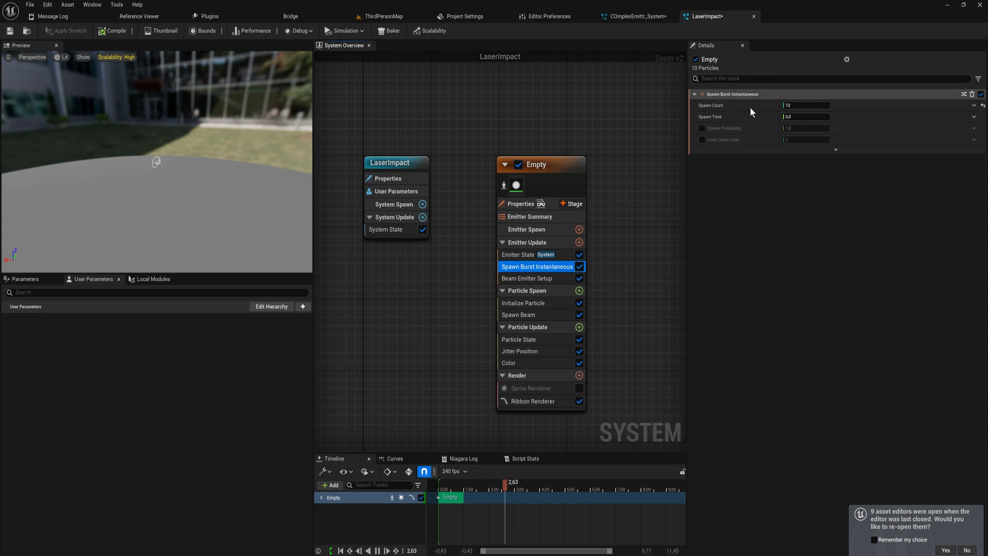
left_click(301, 307)
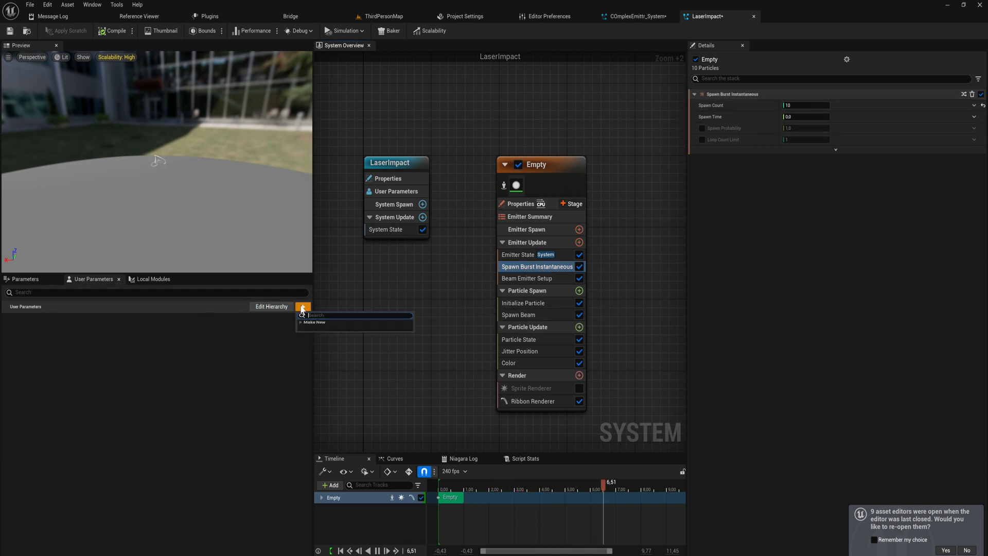
left_click(299, 326)
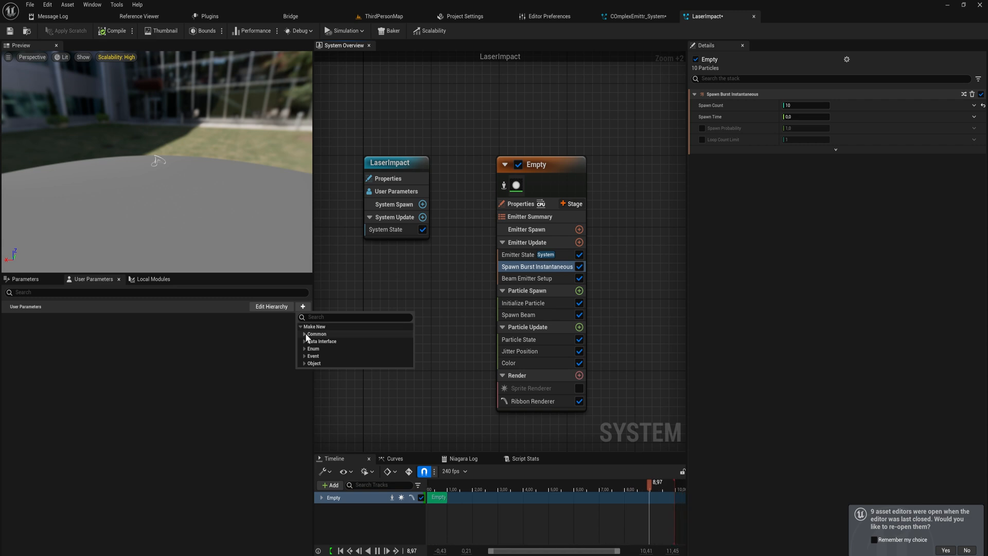
left_click(304, 334)
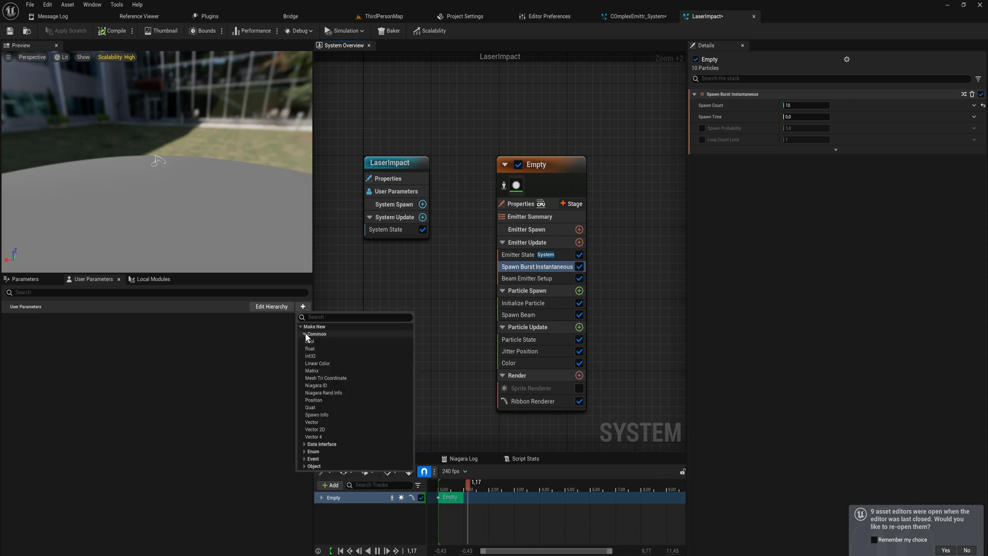
left_click(338, 356)
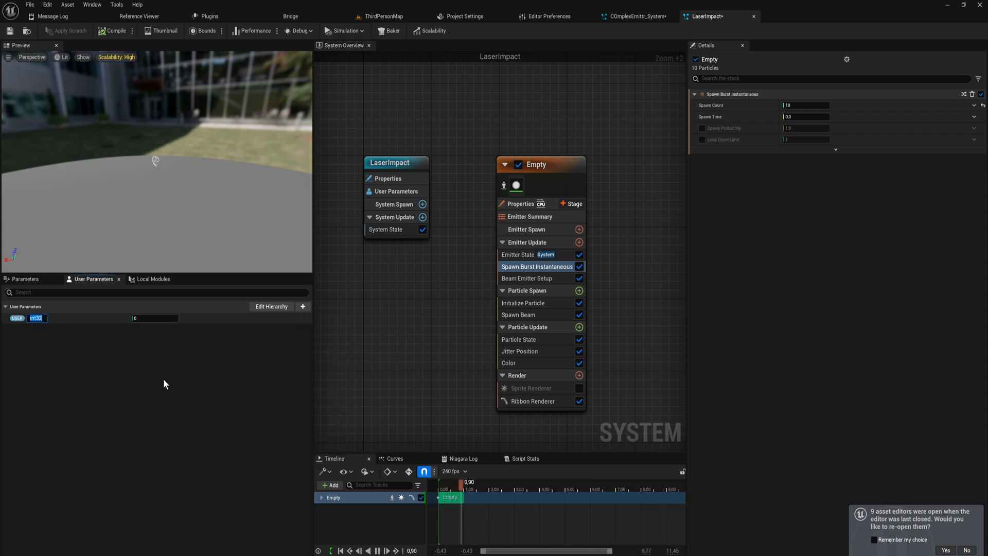
type("Spawn")
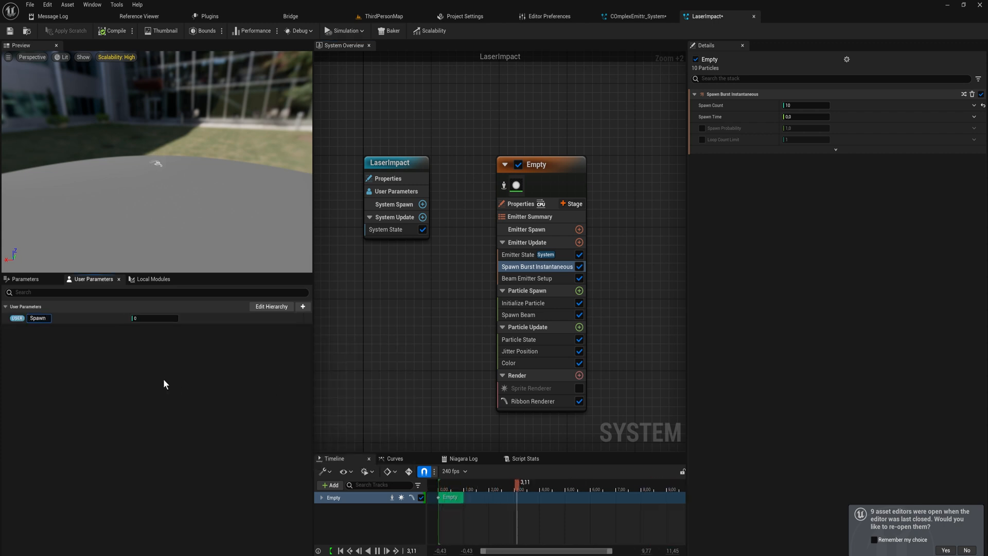
type("Count")
left_click(154, 318)
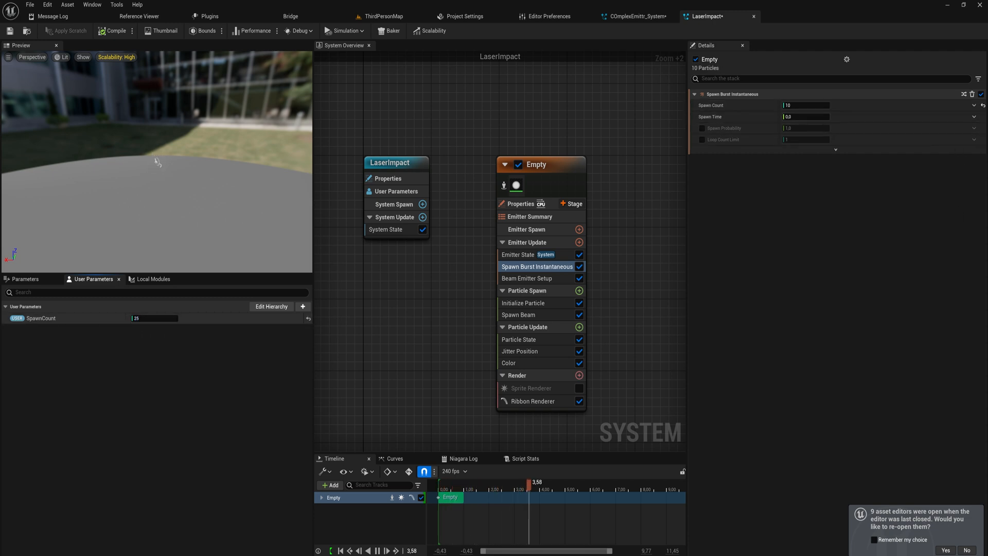
left_click_drag(14, 322, 787, 106)
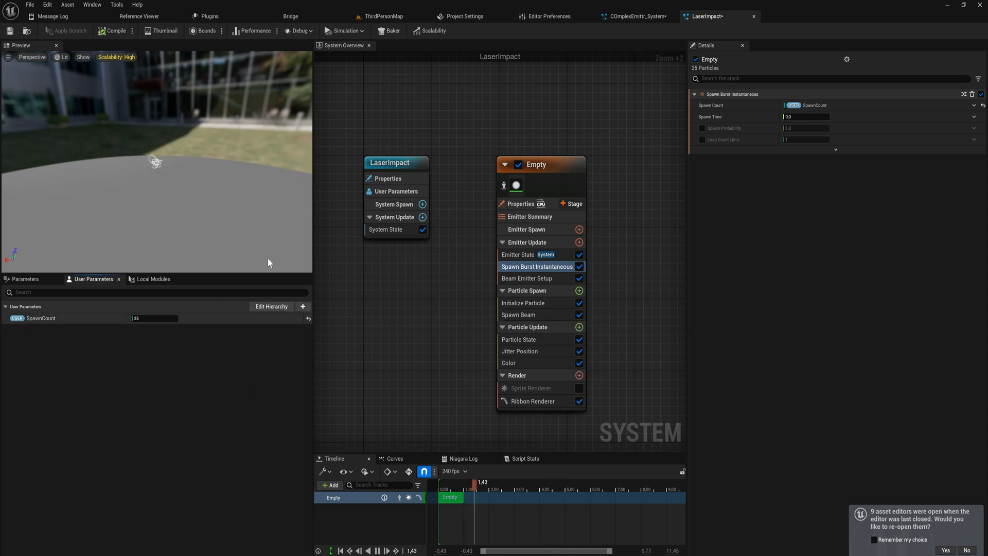
Step: Create a Vector user parameter named EndPos and set its X value to 200
left_click(303, 306)
left_click(301, 326)
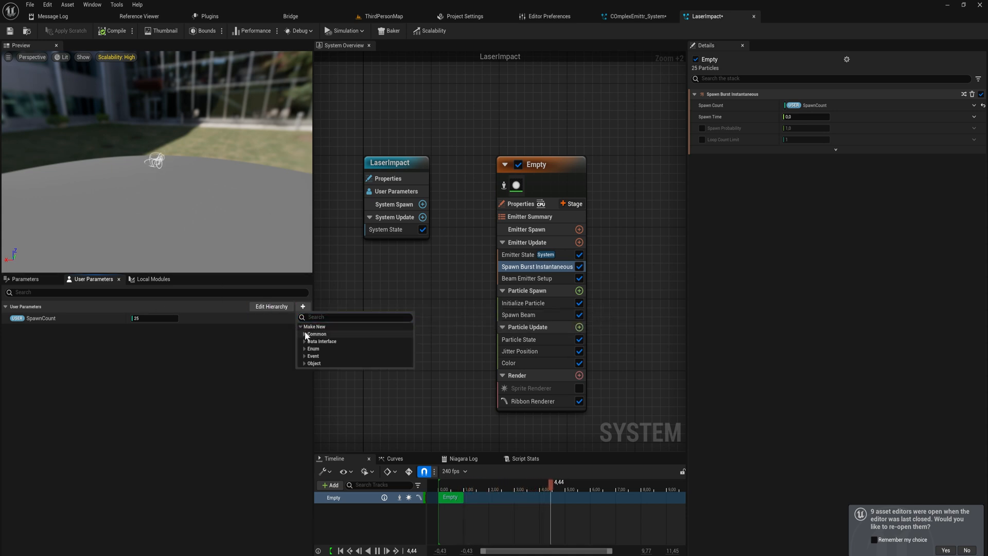
left_click(304, 334)
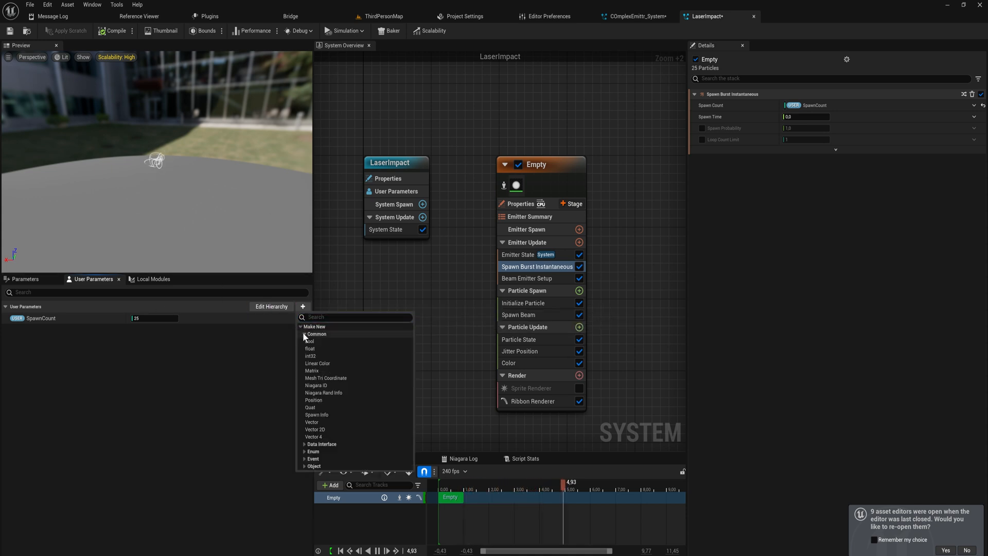
left_click(311, 422)
type("EndPos")
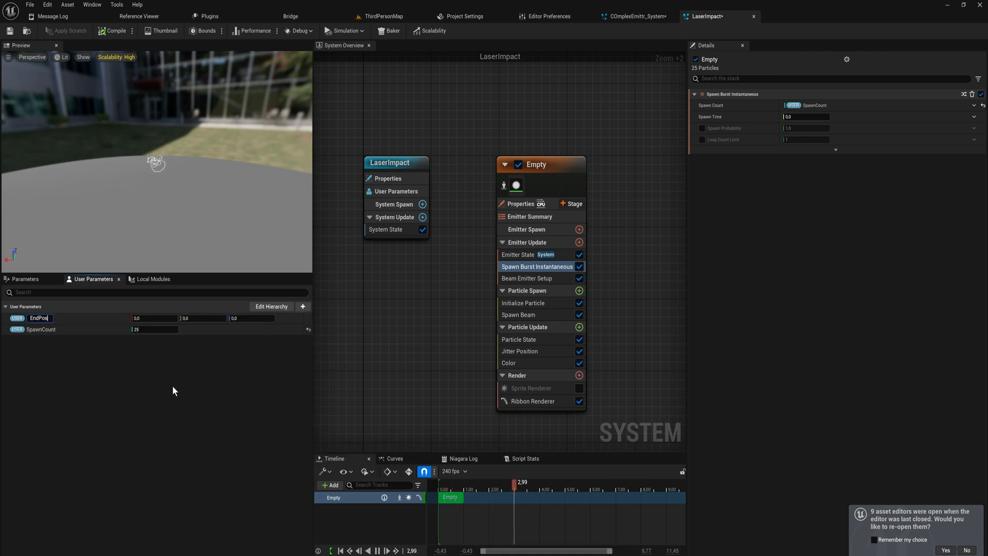
key("Return")
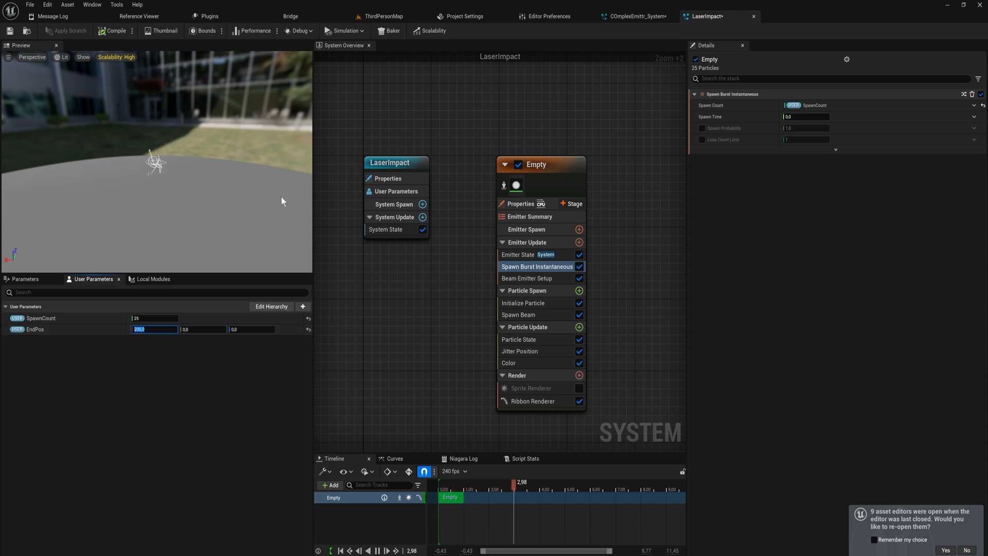
Step: Link the EndPos user parameter to the Beam End input of the Beam Emitter Setup module
left_click(537, 278)
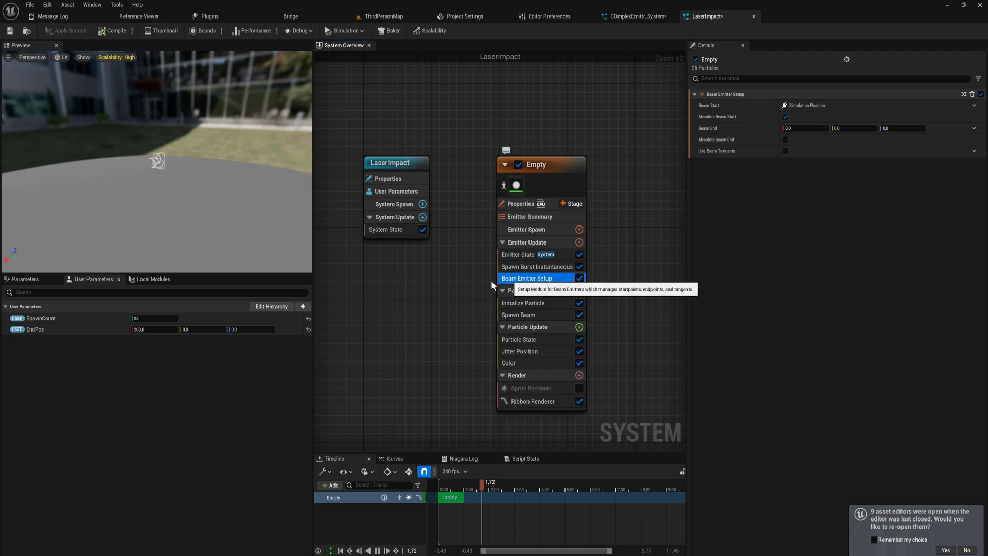
right_click_drag(491, 280, 400, 276)
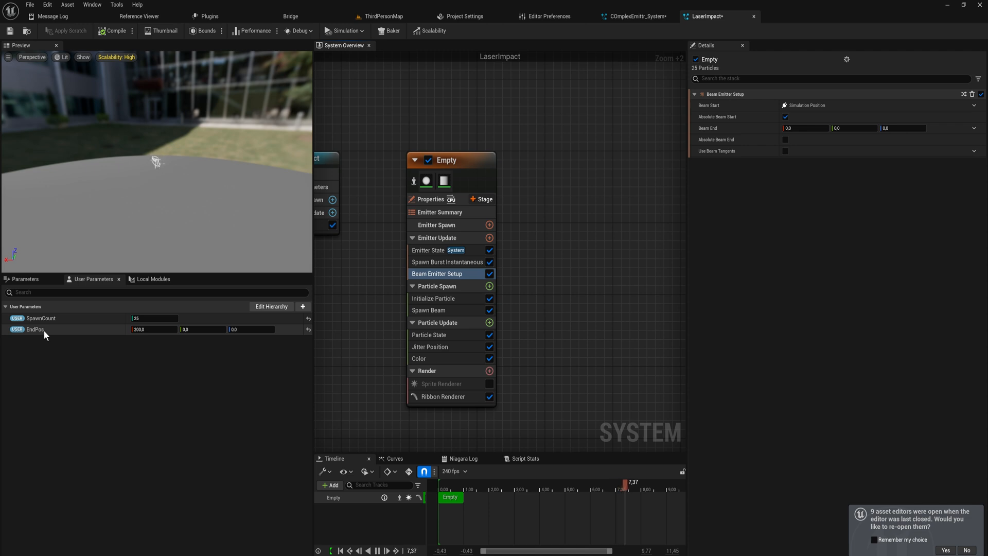
left_click_drag(38, 329, 799, 126)
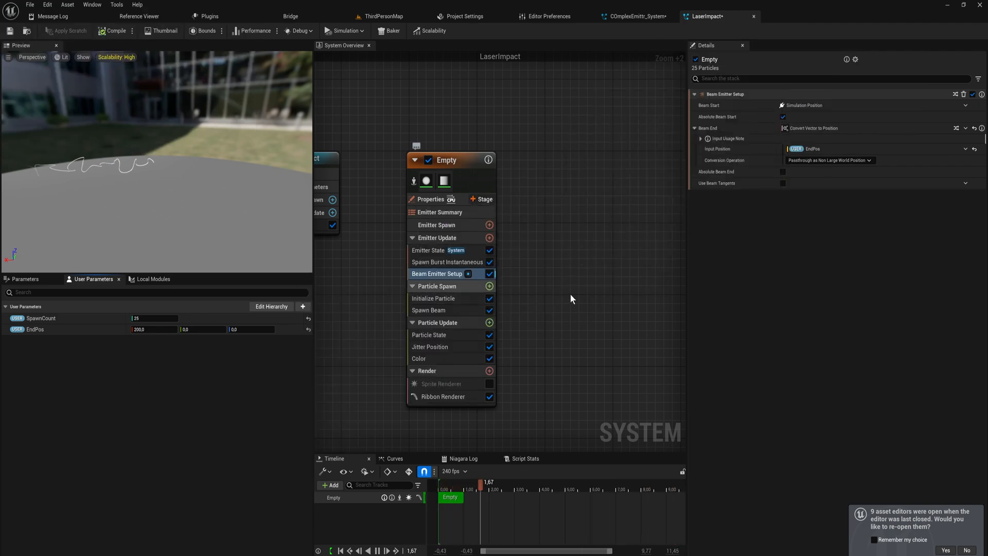
Step: Set the Ribbon Width Mode of the Initialize Particle module to Direct Set
right_click_drag(501, 282, 477, 283)
left_click(421, 296)
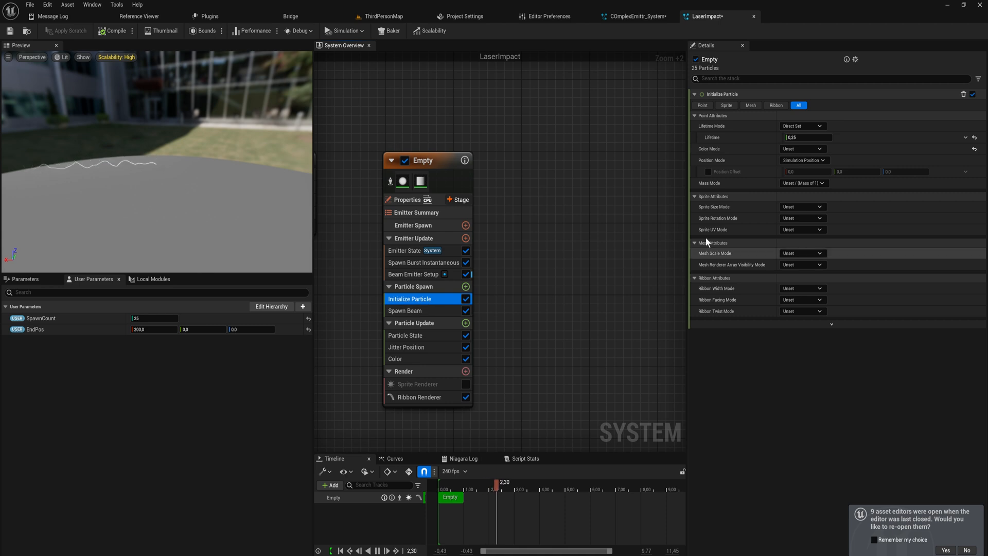
left_click(809, 289)
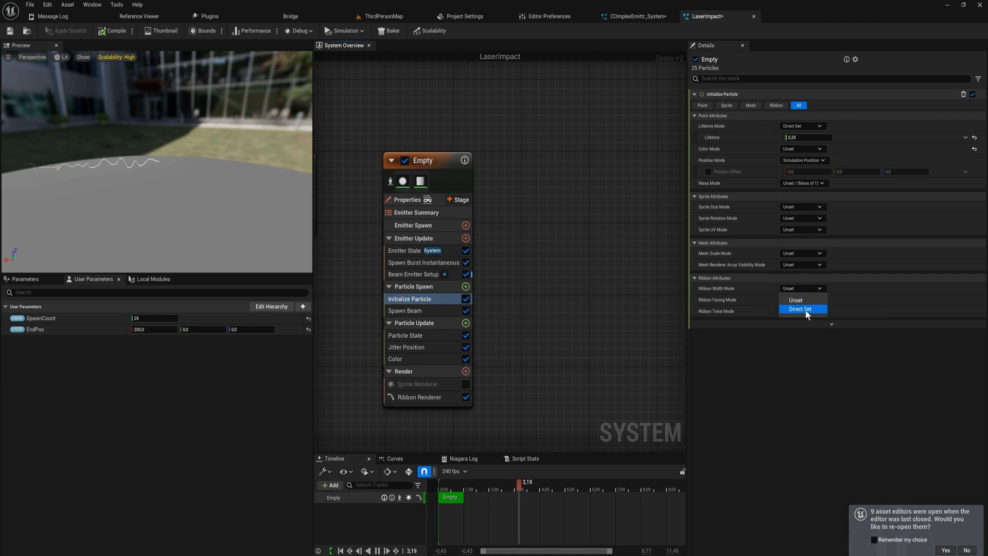
left_click(801, 308)
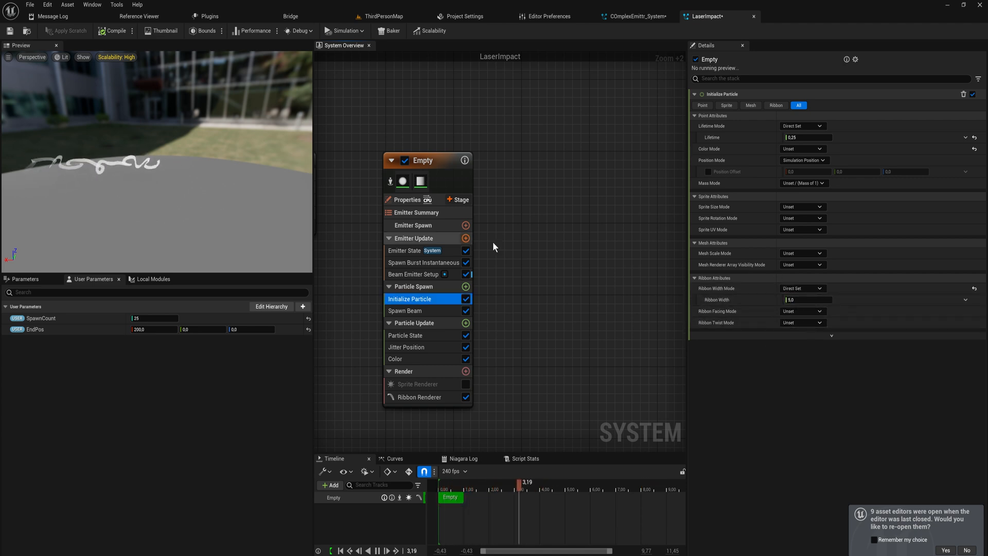
Step: Create a Linear Color user parameter named Color for the emitter's Color module
left_click(413, 274)
left_click(425, 358)
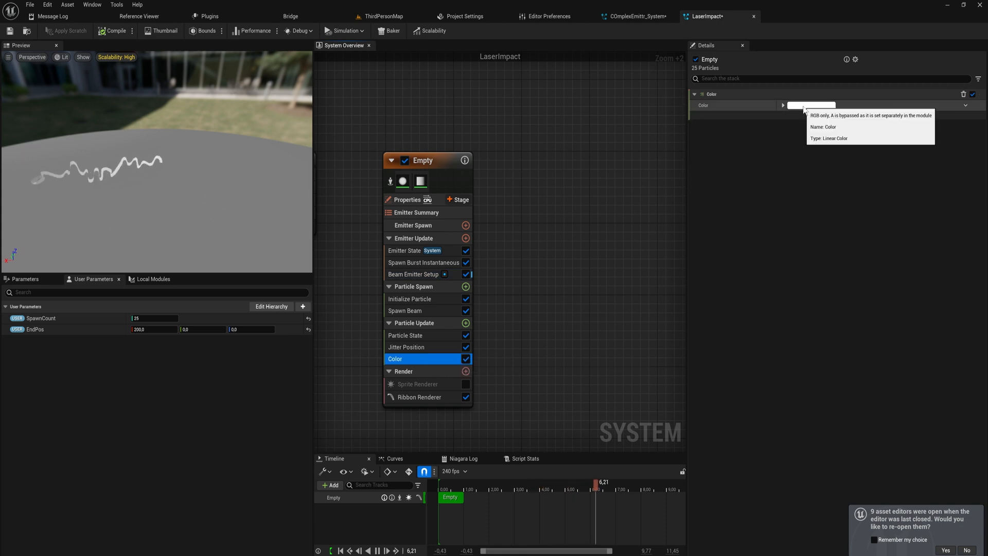
left_click(303, 306)
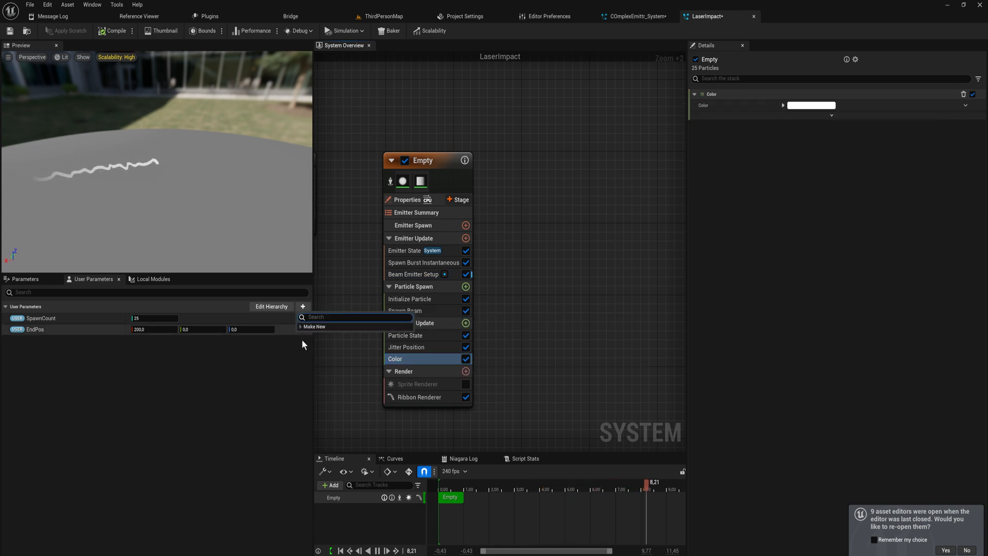
type("color")
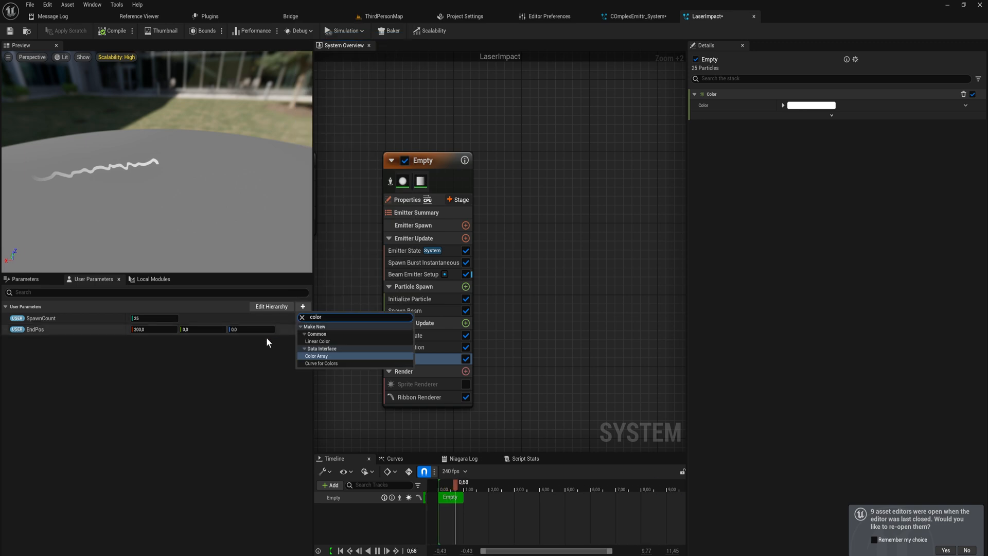
left_click(325, 339)
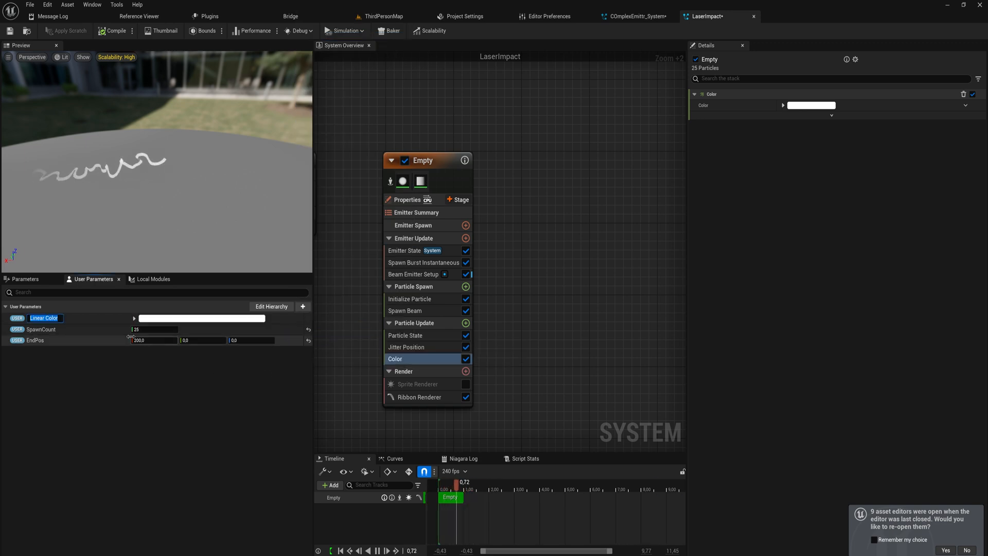
type("Color")
key("Return")
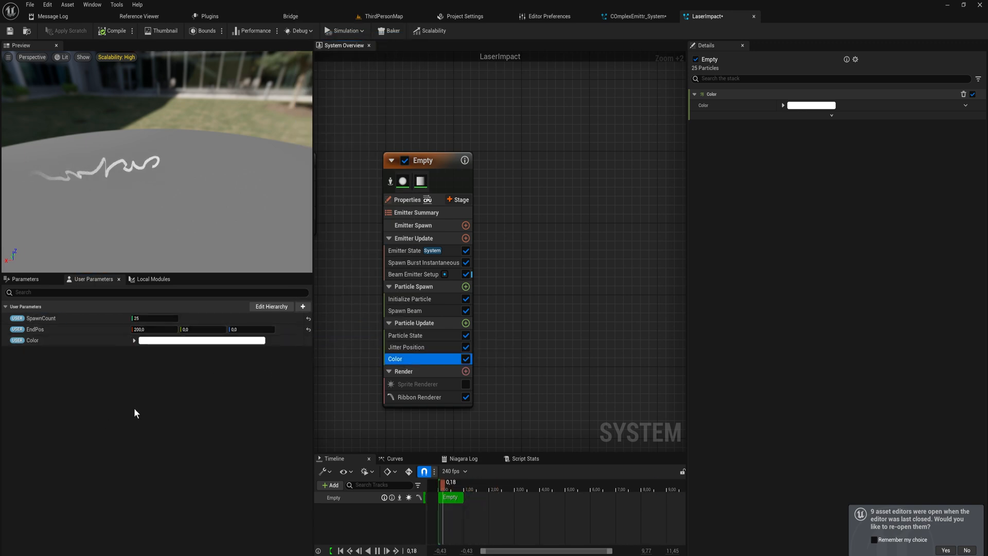
Step: Set the Color user parameter to orange, hex sRGB FF5900FF
left_click(195, 340)
left_click_drag(224, 388, 304, 418)
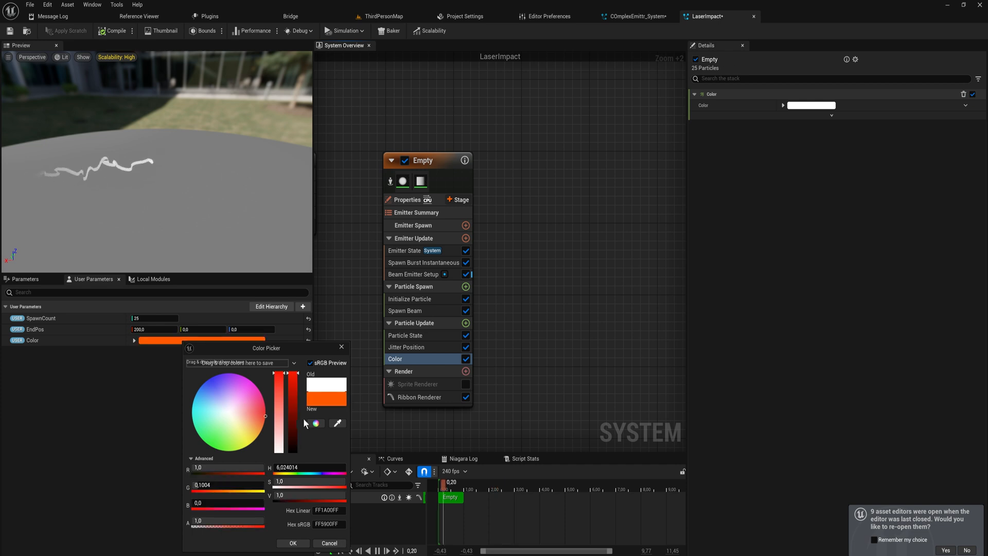
left_click(292, 543)
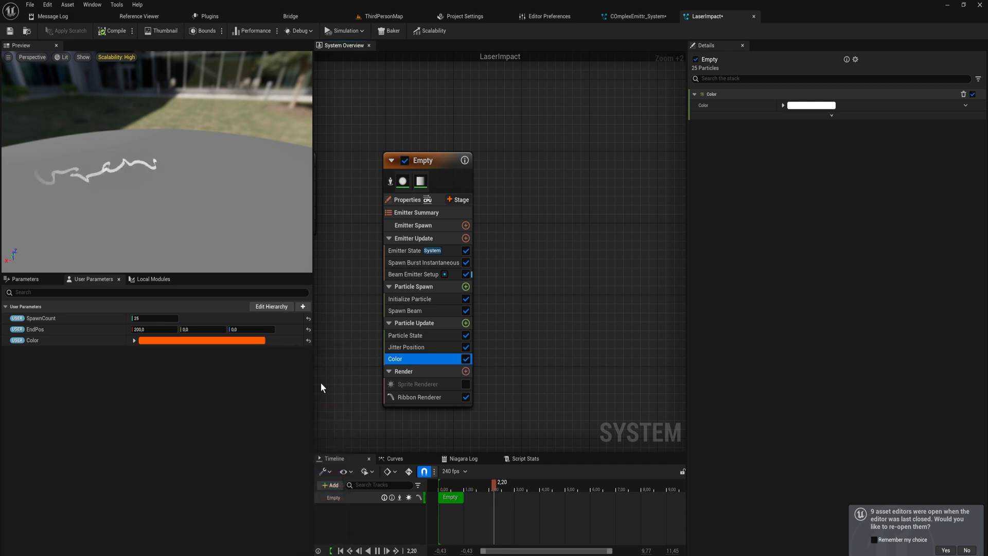
Step: Add a multiply dynamic input to the Color input of the Color module
left_click(966, 106)
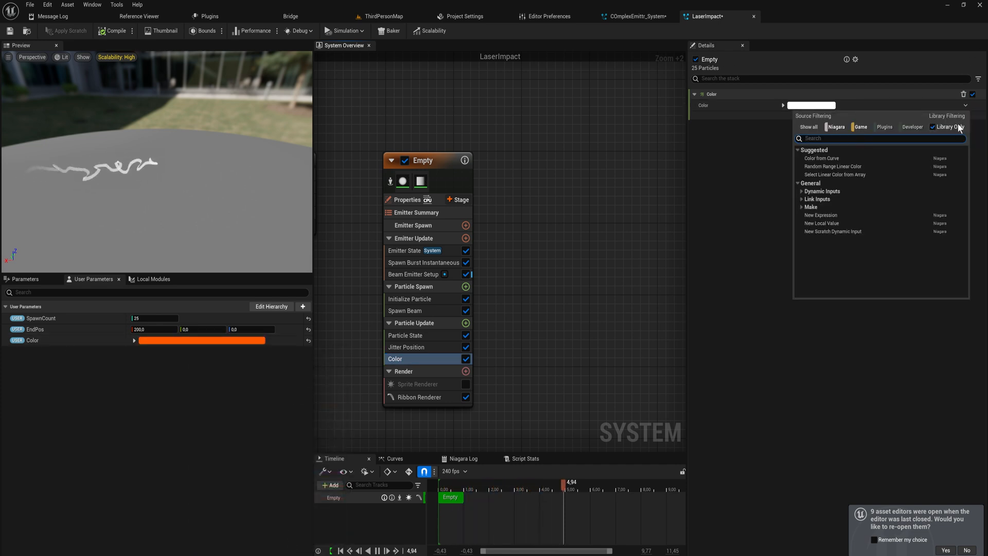
type("mult")
key("Return")
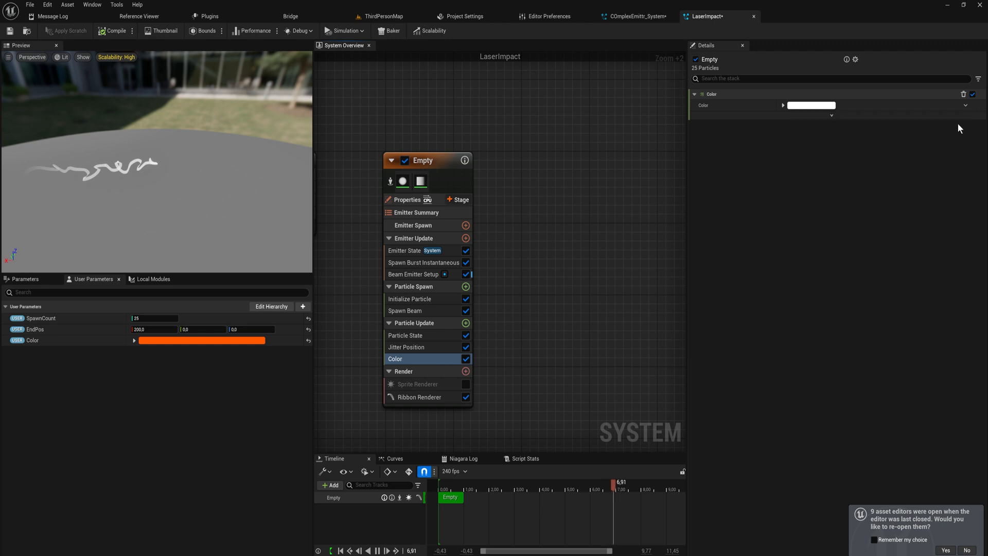
Step: Drive the multiply's Scale Factor with Make Vector 4 from Float and link its Linear Color to the Color user parameter
left_click(965, 128)
type("float")
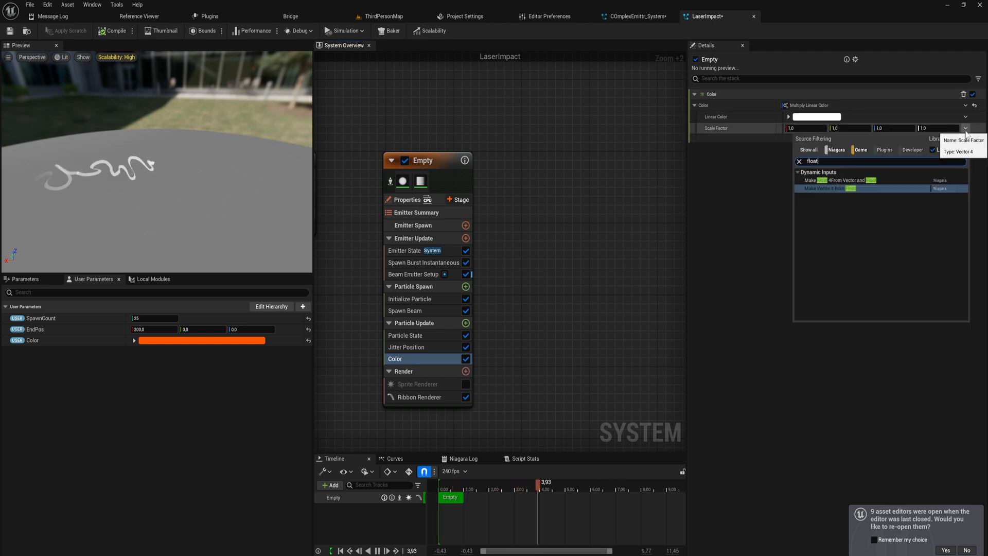
key("Return")
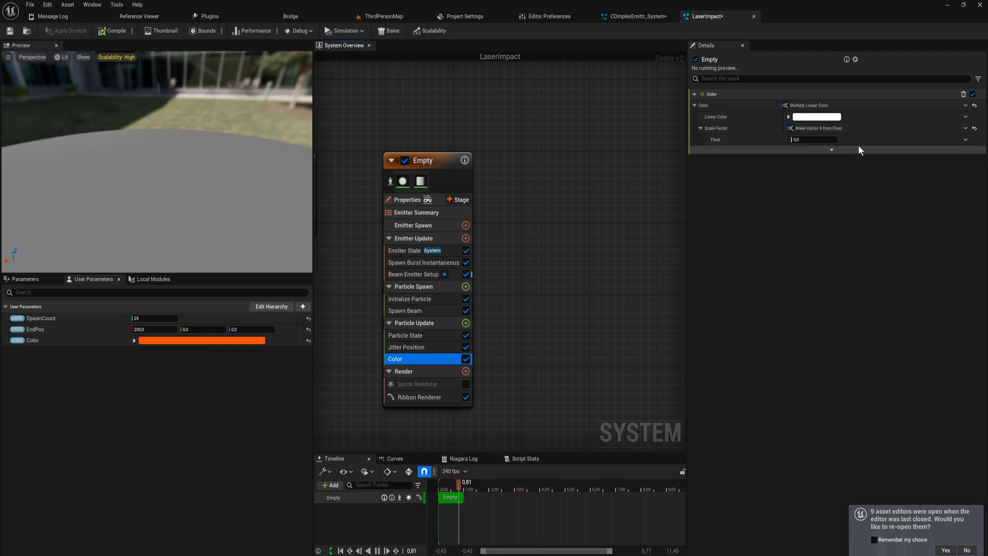
left_click_drag(35, 339, 817, 117)
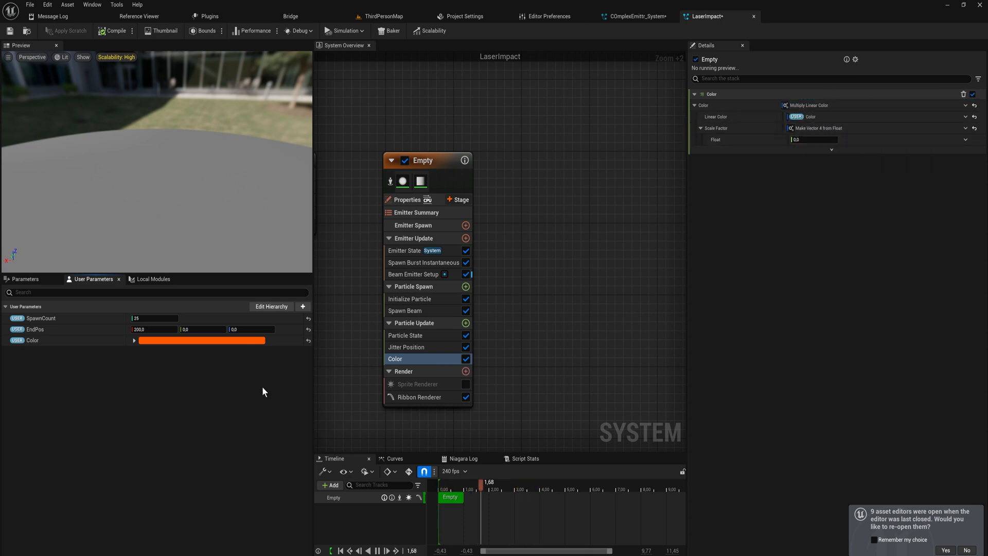
Step: Create a float user parameter named GlowIntensity and set its value to 10
left_click(303, 306)
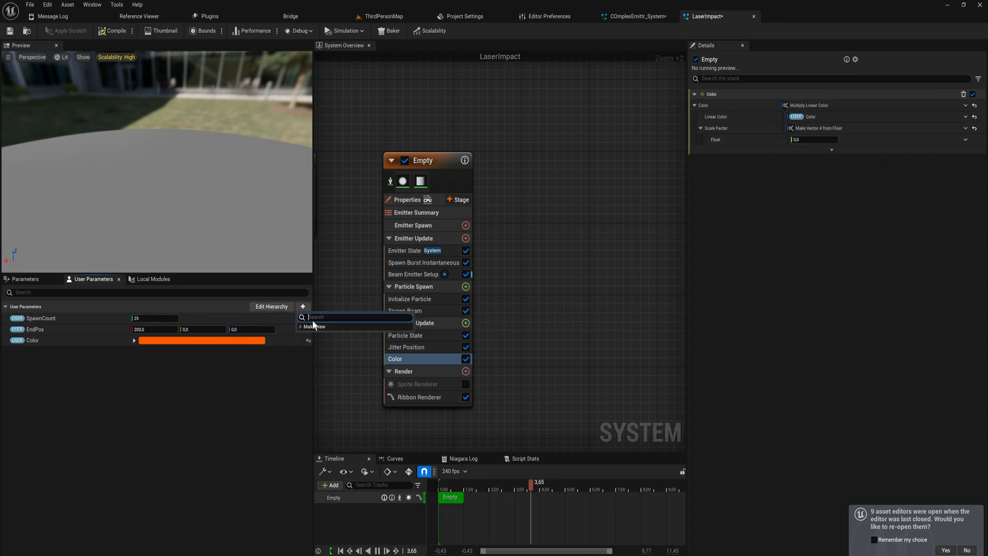
type("float")
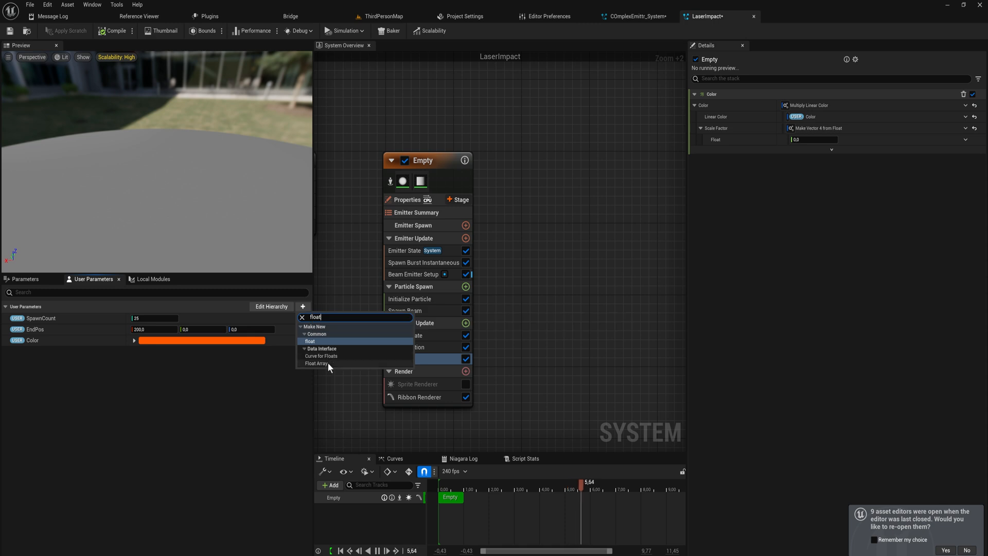
key("Return")
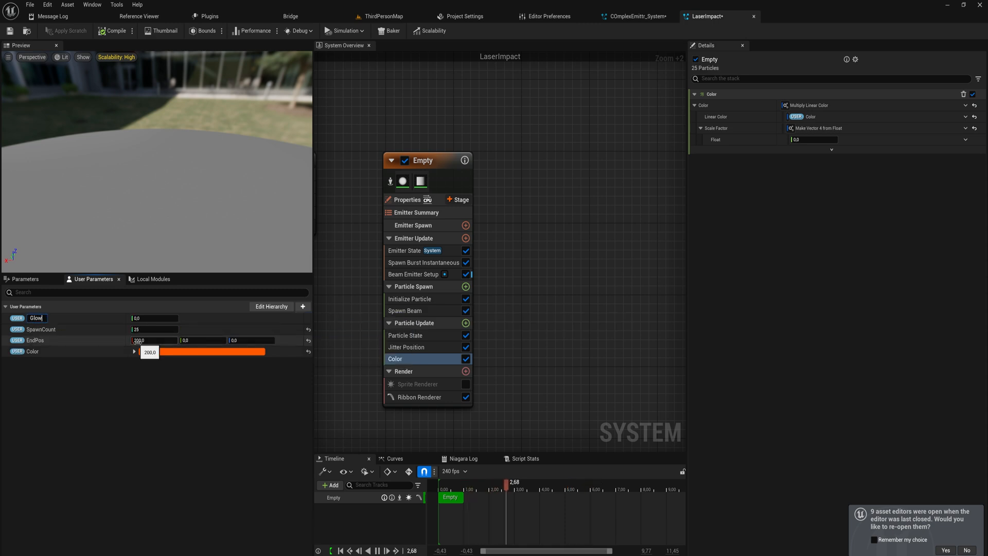
type("GlowIntensi")
type("ty")
key("Return")
left_click(156, 349)
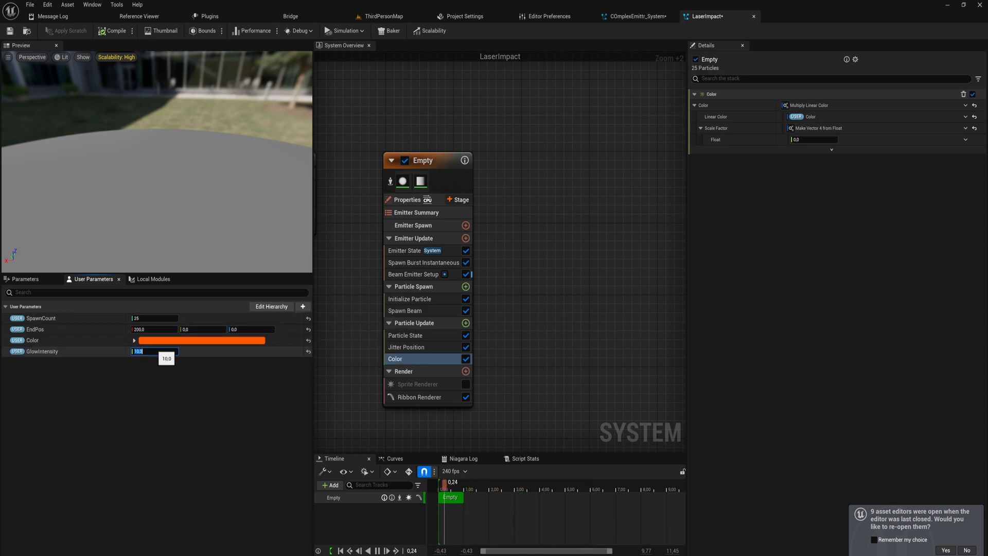
left_click(79, 352)
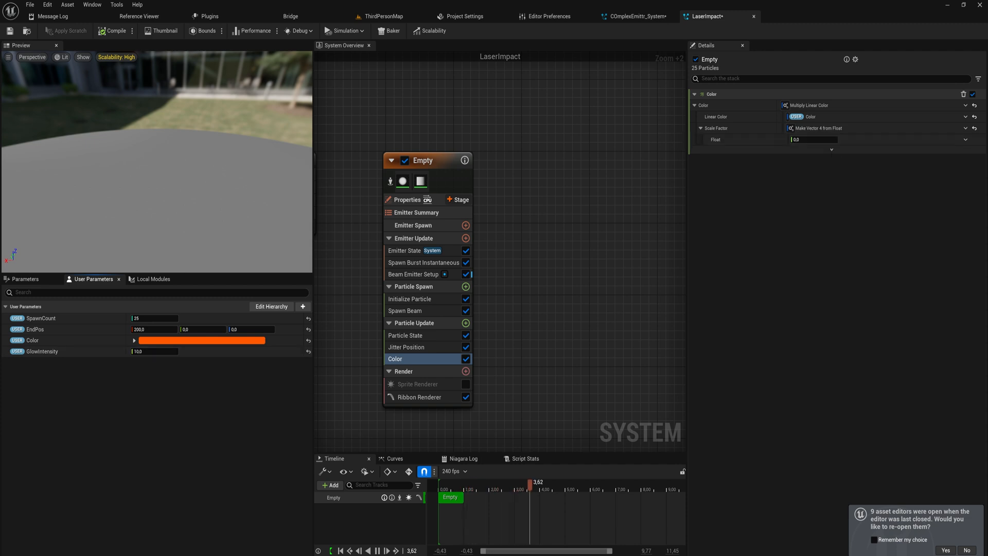
Step: Link the Scale Factor's Float input to GlowIntensity and raise that user parameter to 50
left_click_drag(43, 352, 798, 139)
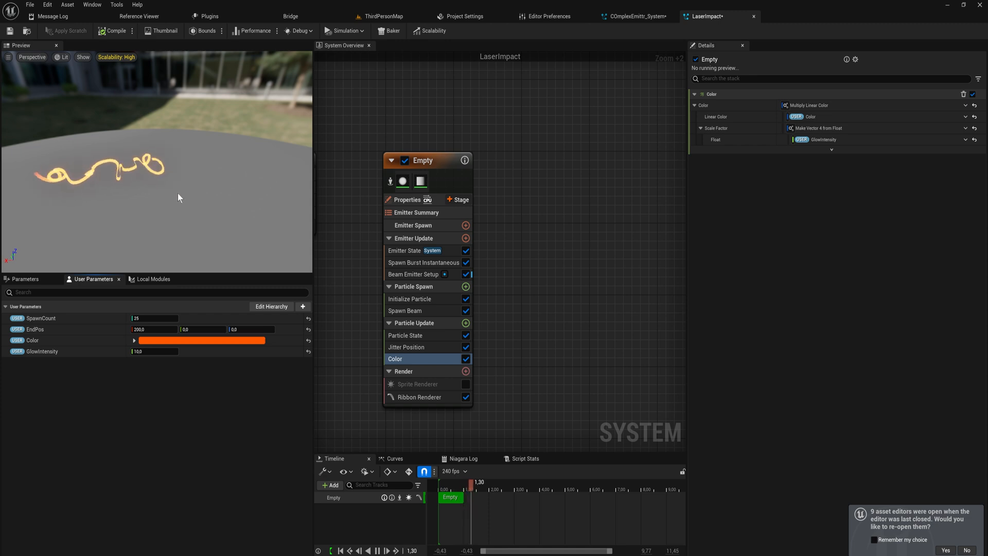
left_click(155, 350)
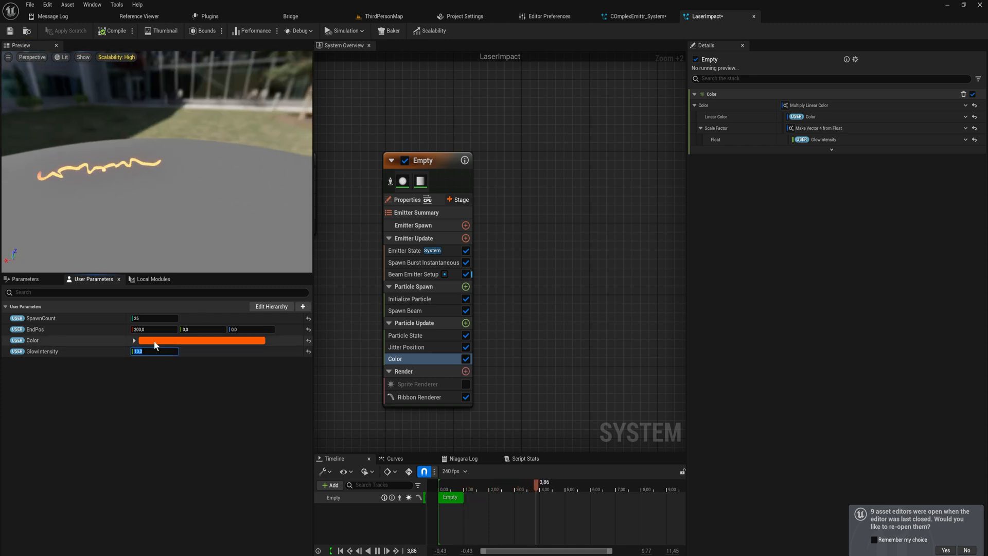
type("20")
key("Return")
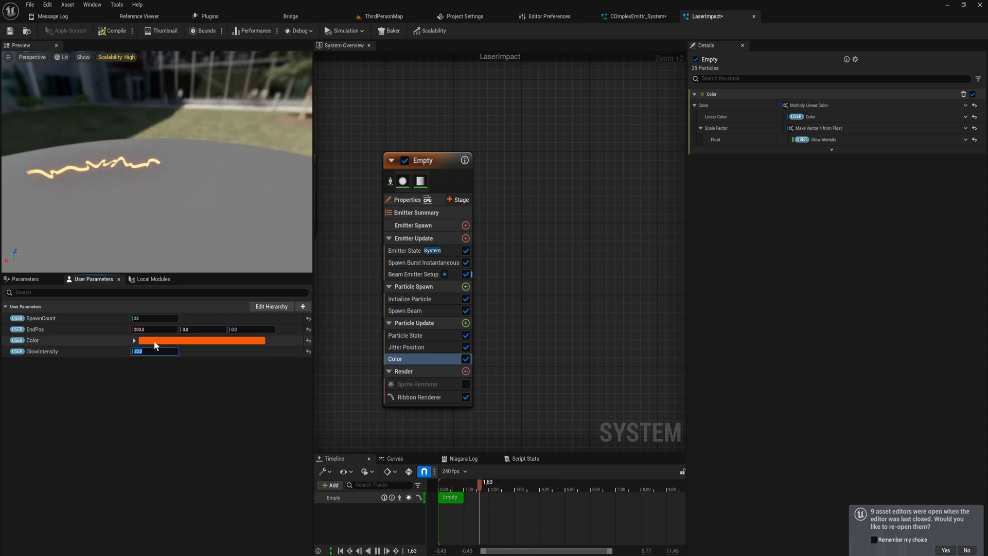
type("50")
key("Return")
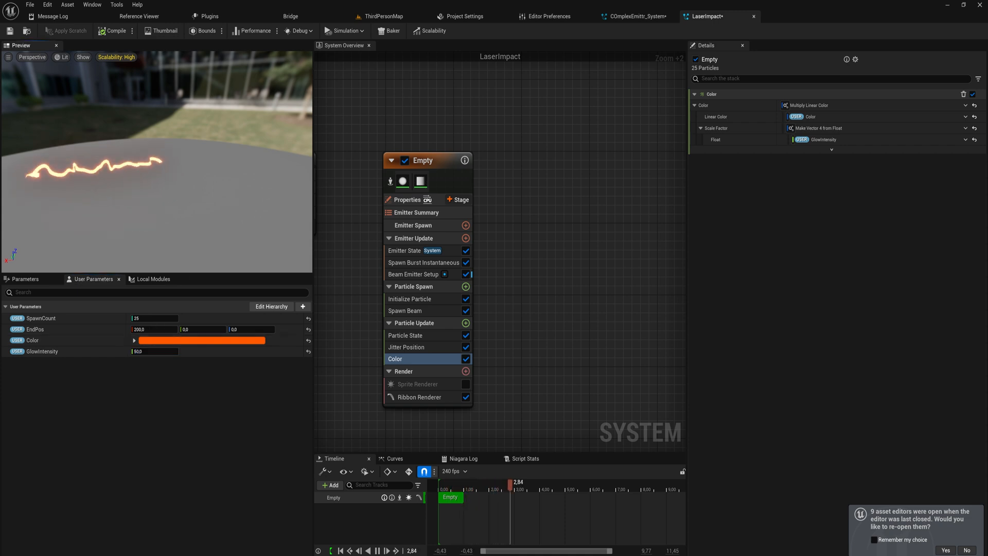
left_click_drag(112, 175, 115, 185)
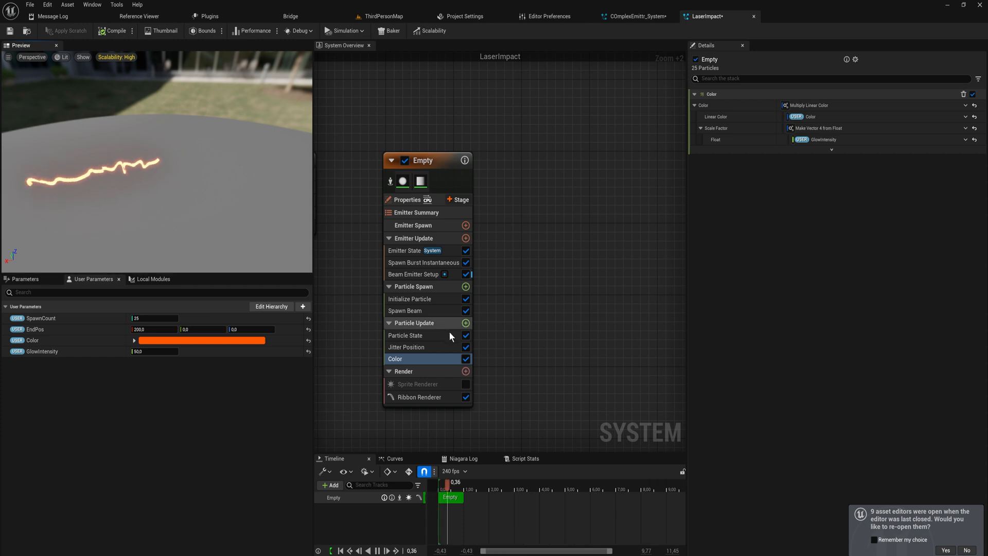
Step: Drive the Jitter Amount of the Jitter Position module with a Float from Curve dynamic input
left_click(446, 347)
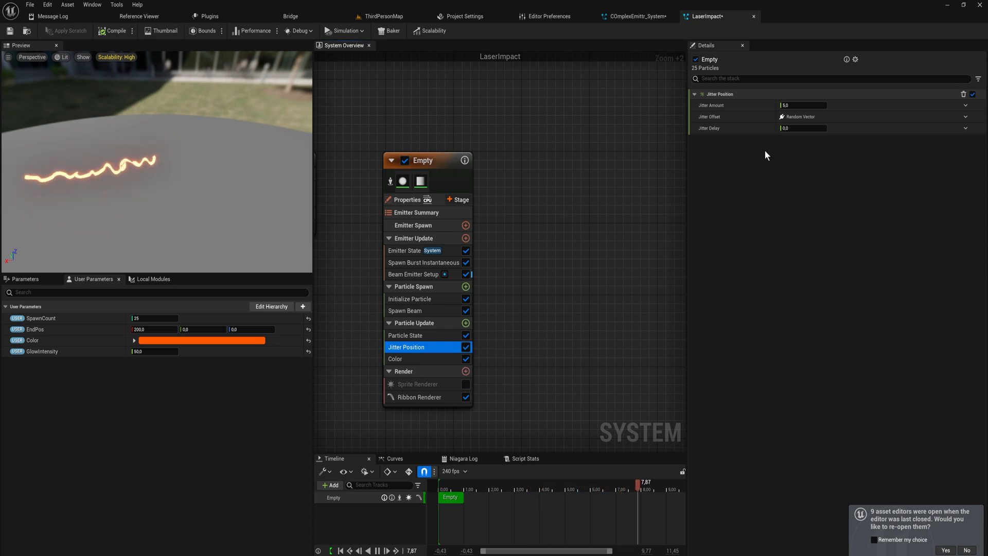
left_click(965, 116)
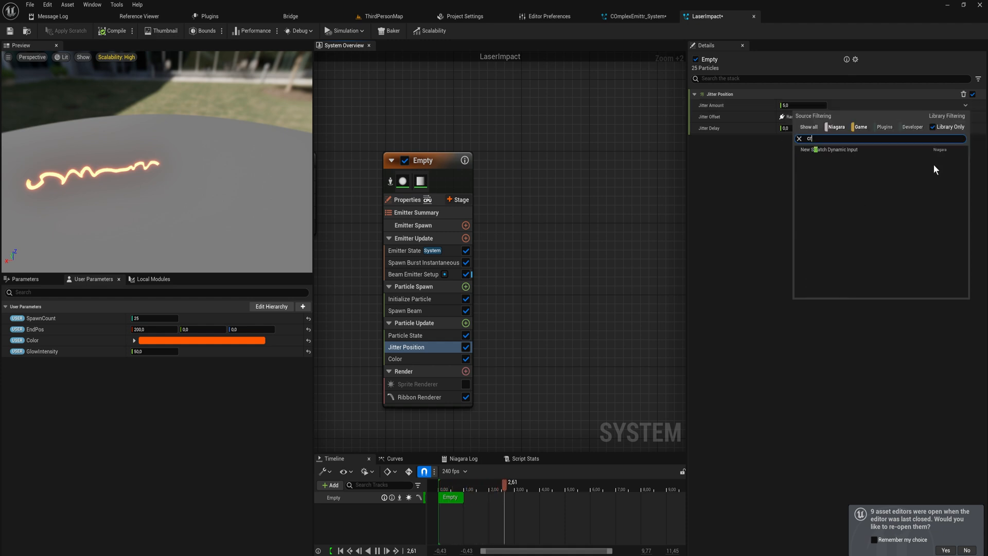
type("curve")
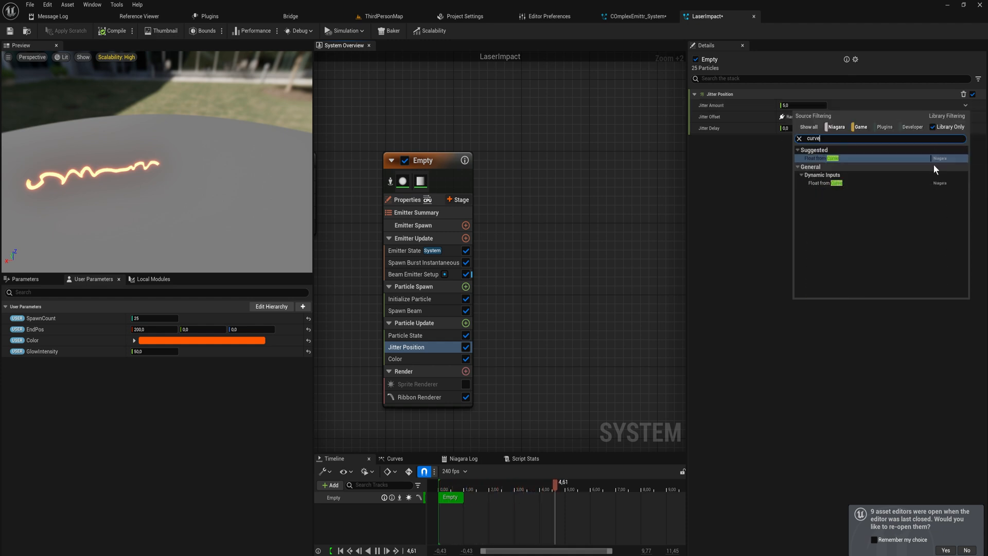
left_click(864, 157)
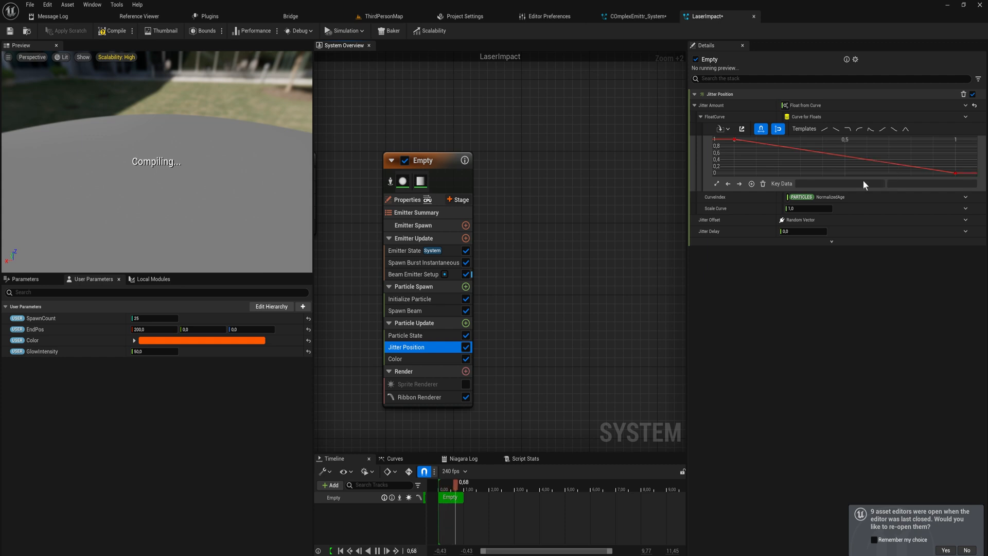
Step: Link the jitter curve's CurveIndex to the particles' RibbonLinkOrder attribute
left_click(962, 197)
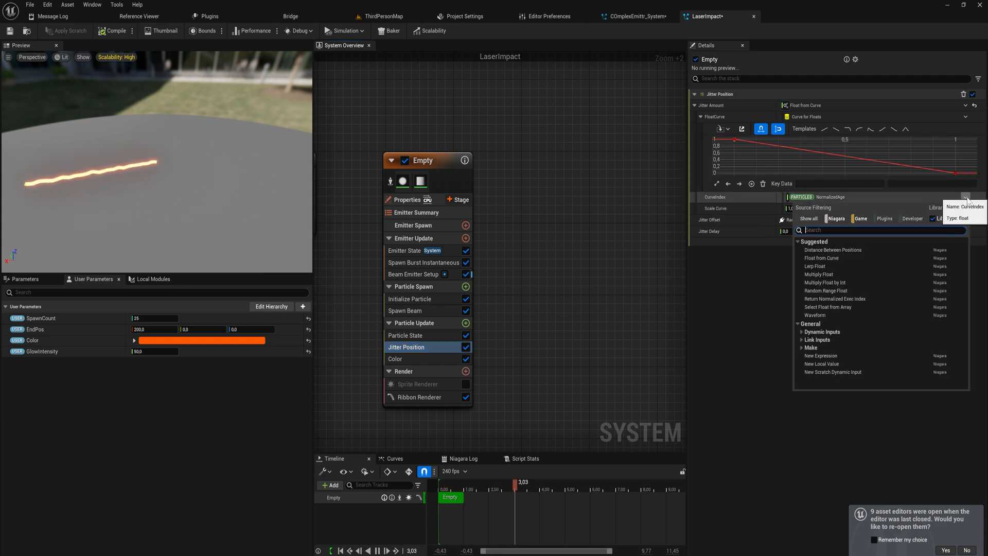
type("lin")
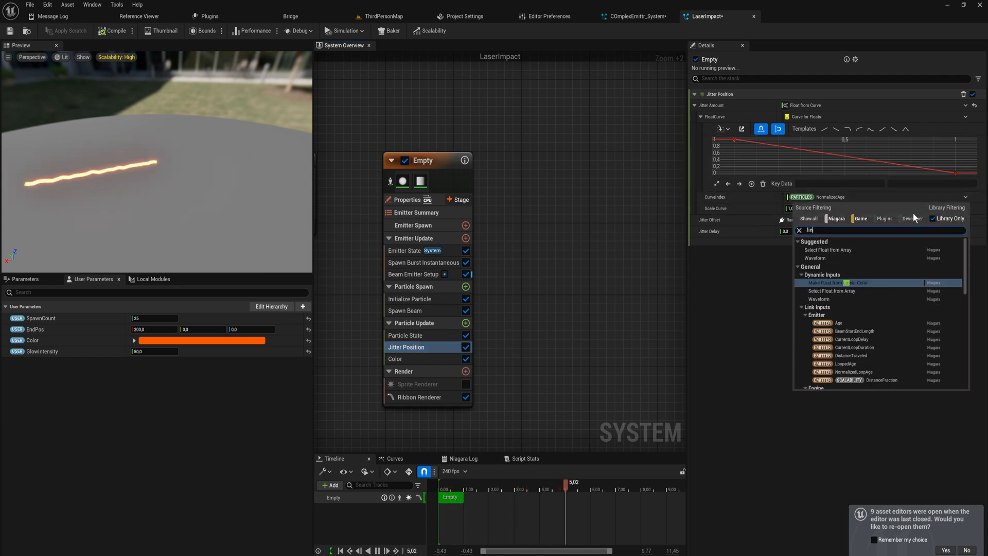
type("korder")
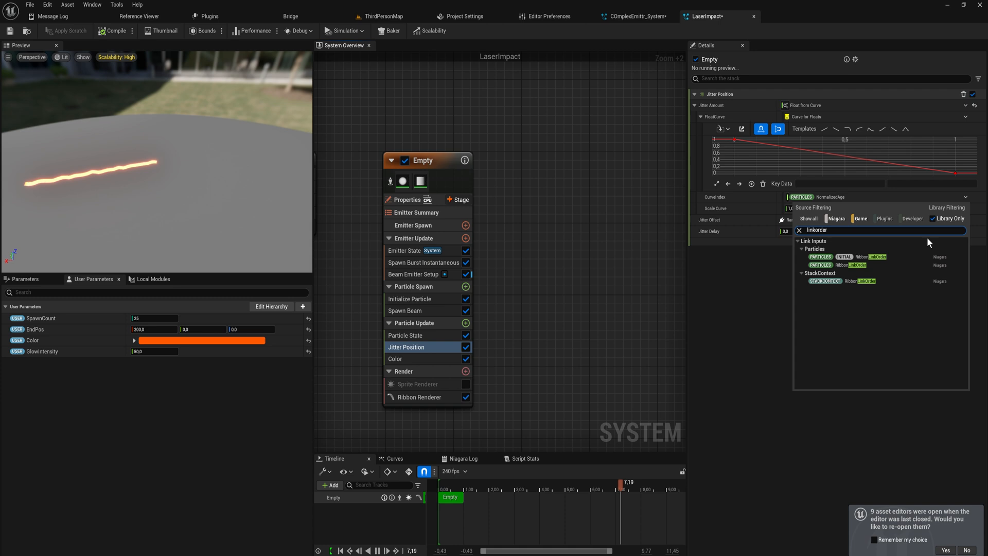
left_click(866, 264)
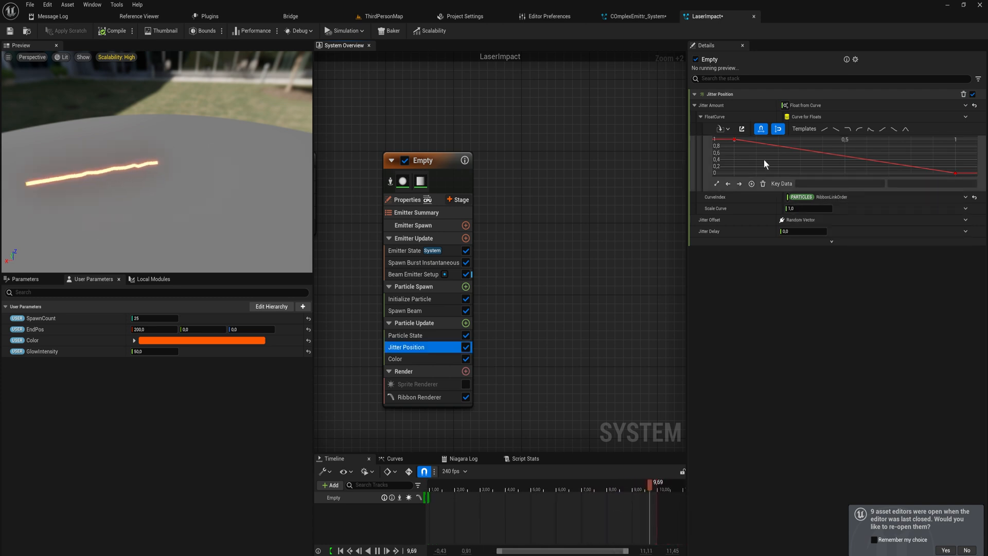
Step: Shape the jitter curve as a plateau from the peak-shaped template, with keys of value 1 at times 0.1 and 0.9
left_click(905, 129)
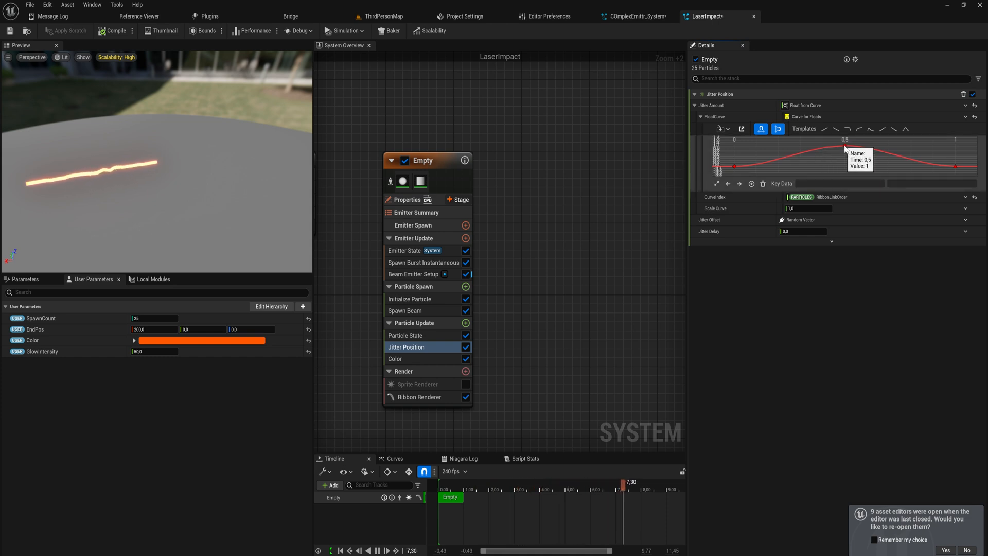
left_click_drag(844, 146, 748, 149)
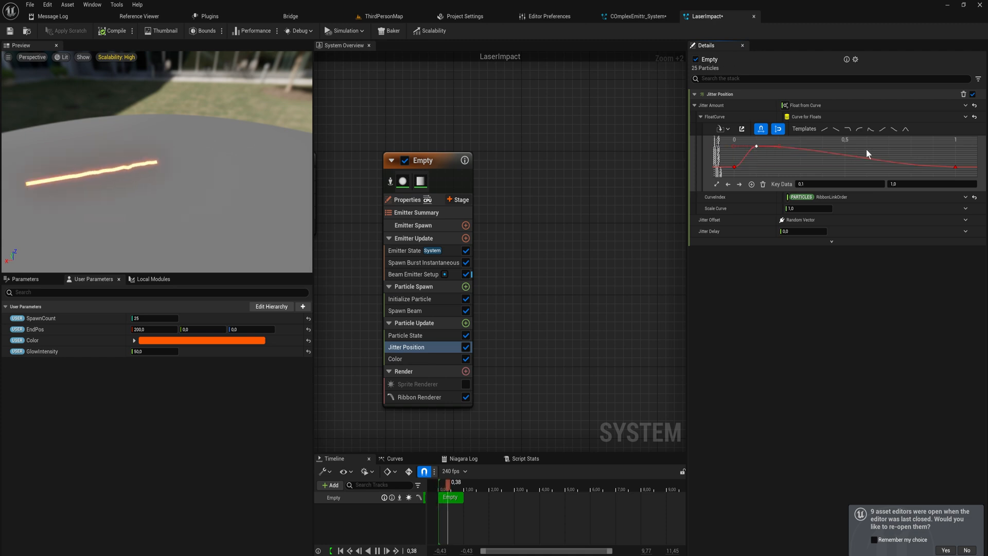
middle_click(883, 161)
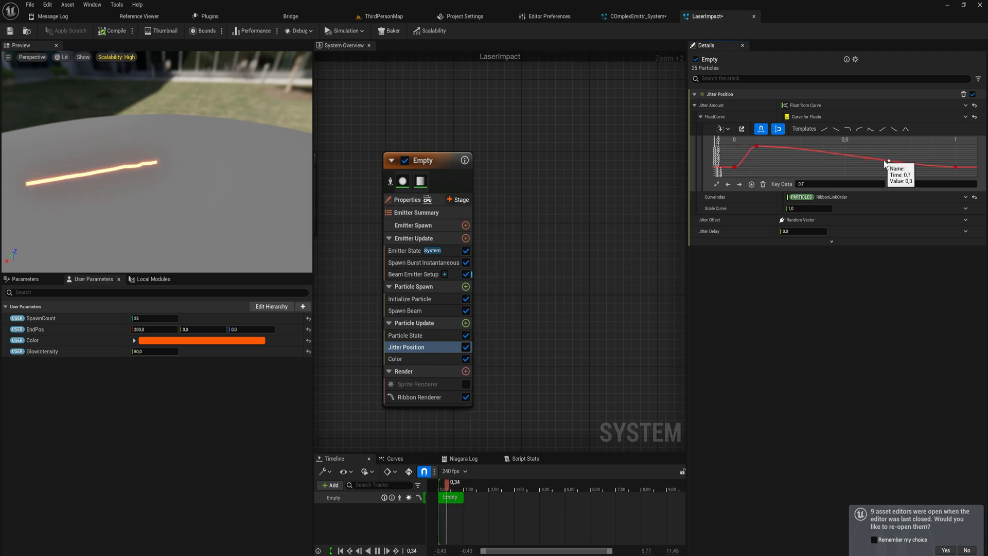
left_click(844, 184)
type("1")
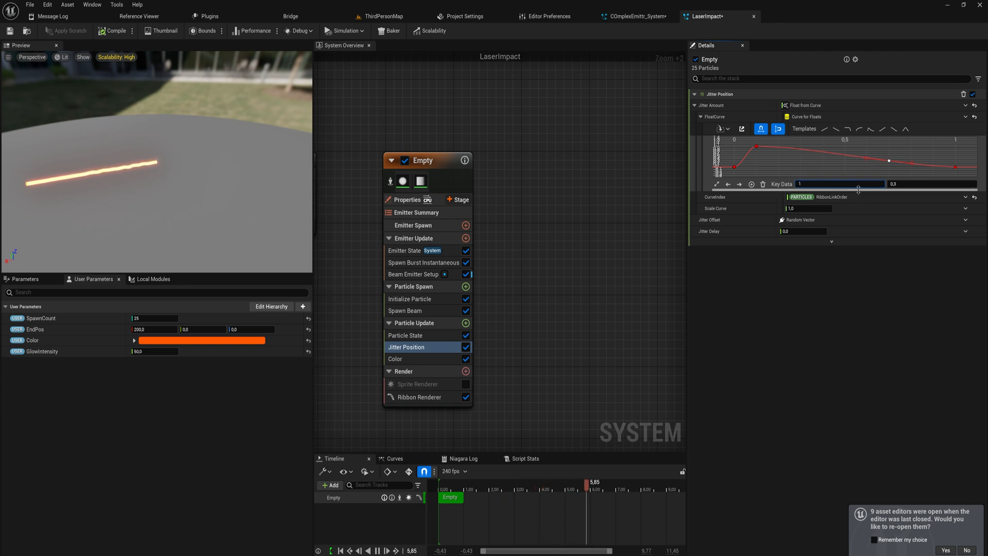
key("Return")
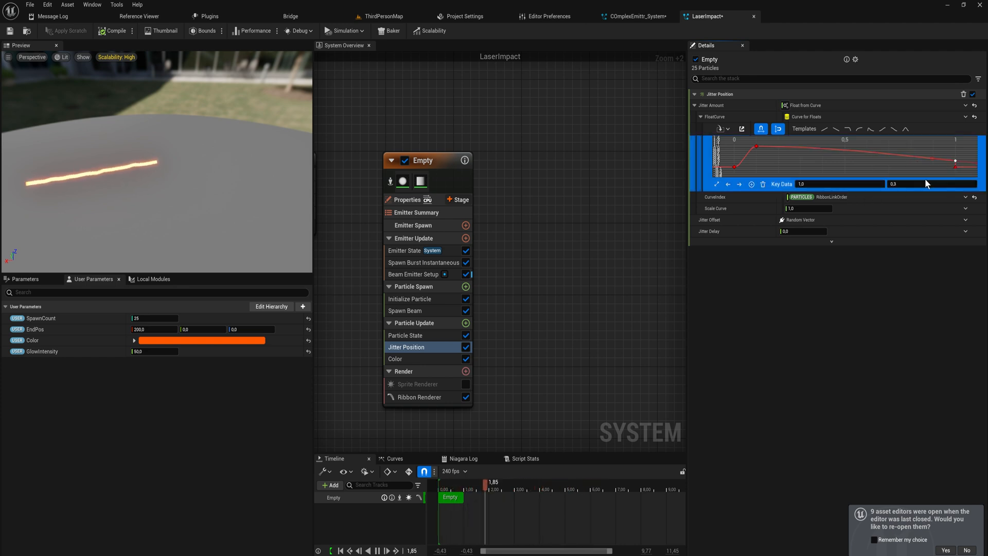
left_click(923, 180)
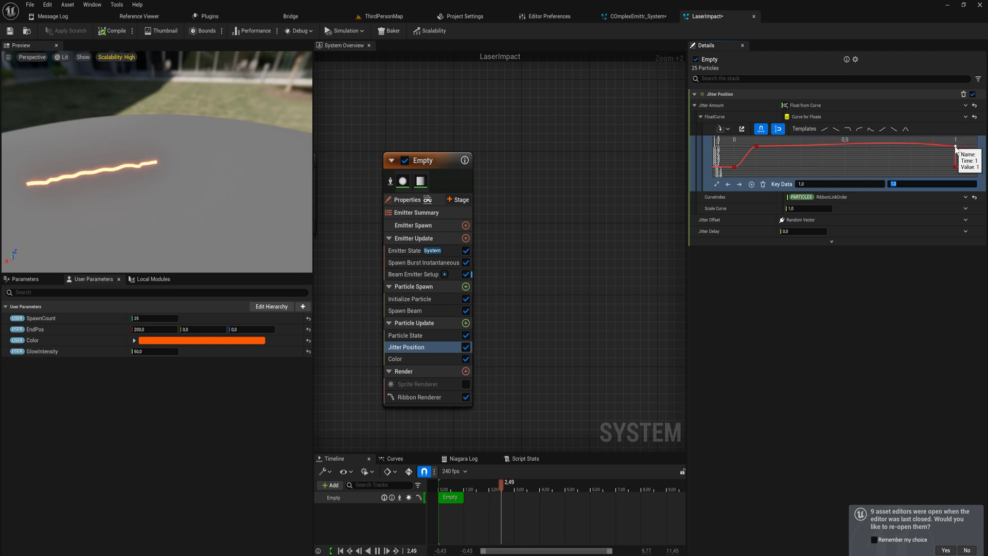
left_click_drag(955, 146, 934, 146)
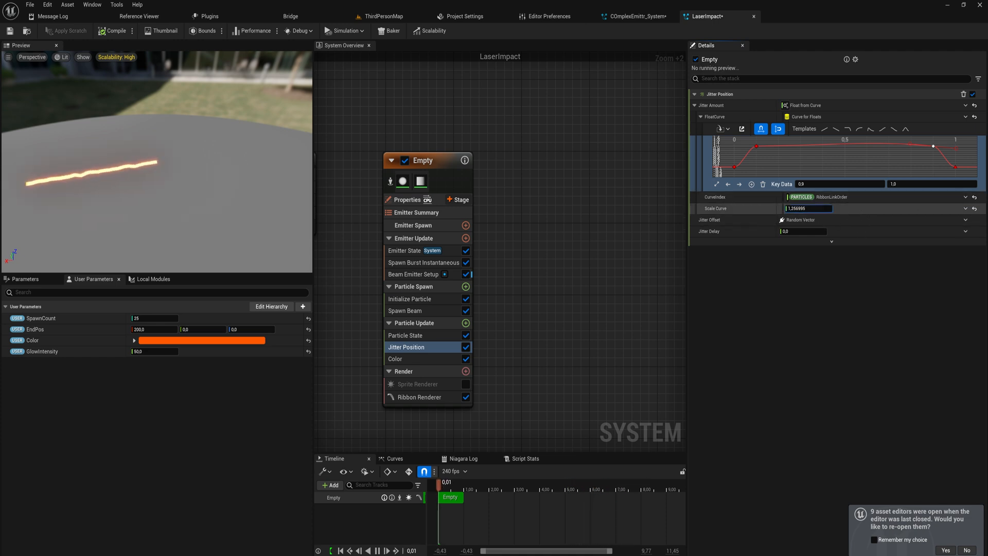
Step: Set the SpawnCount user parameter to 100 and the jitter curve's Scale Curve to about 2.31
left_click_drag(808, 208, 829, 208)
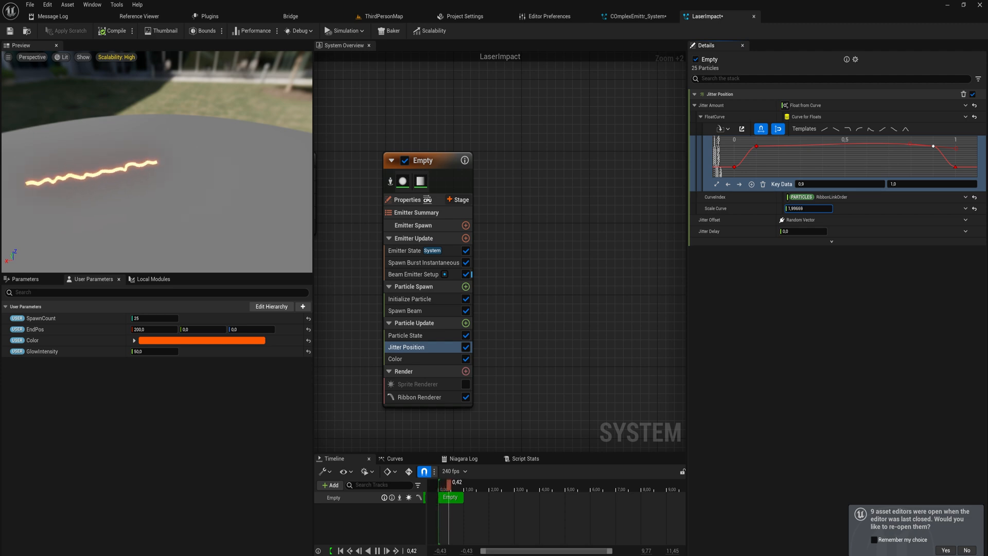
left_click(162, 321)
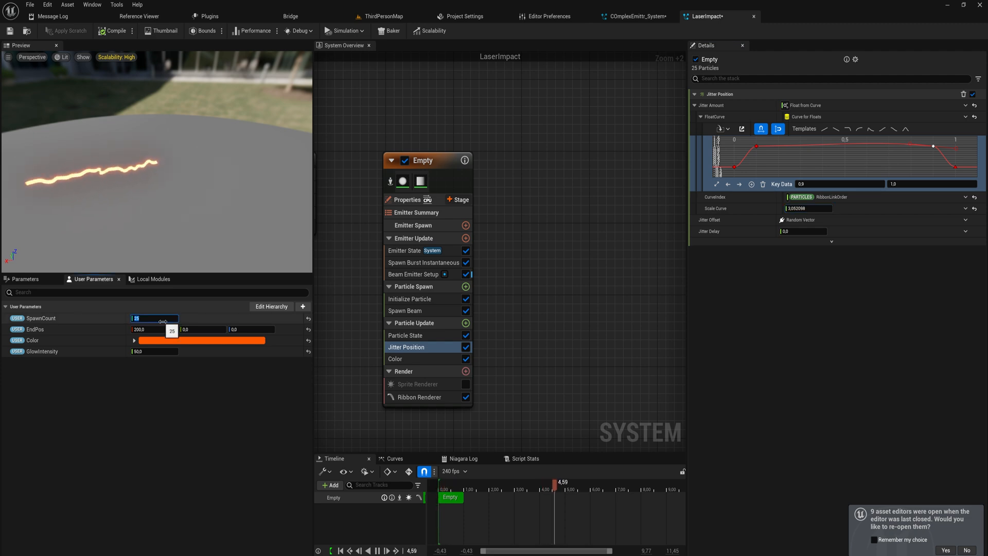
type("10")
key("Return")
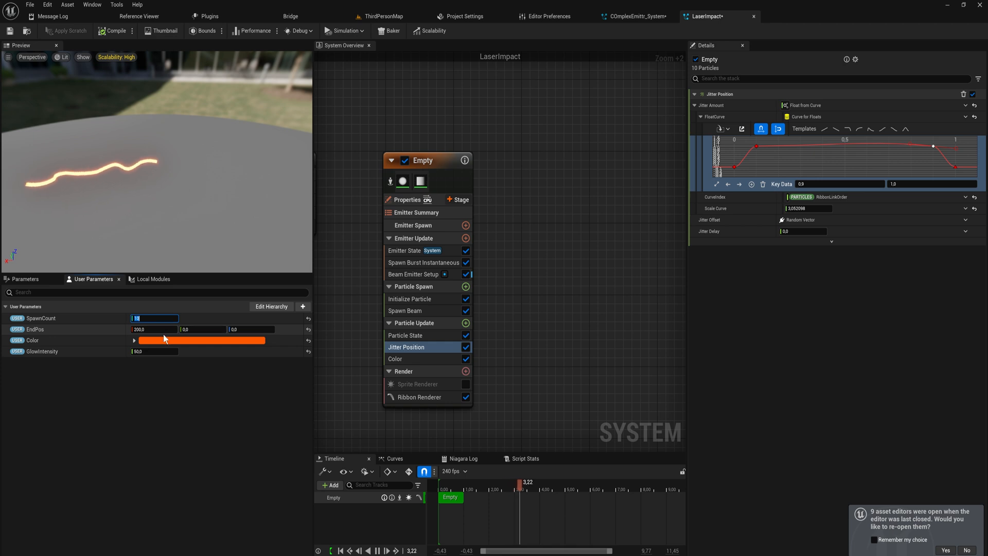
type("15")
key("Return")
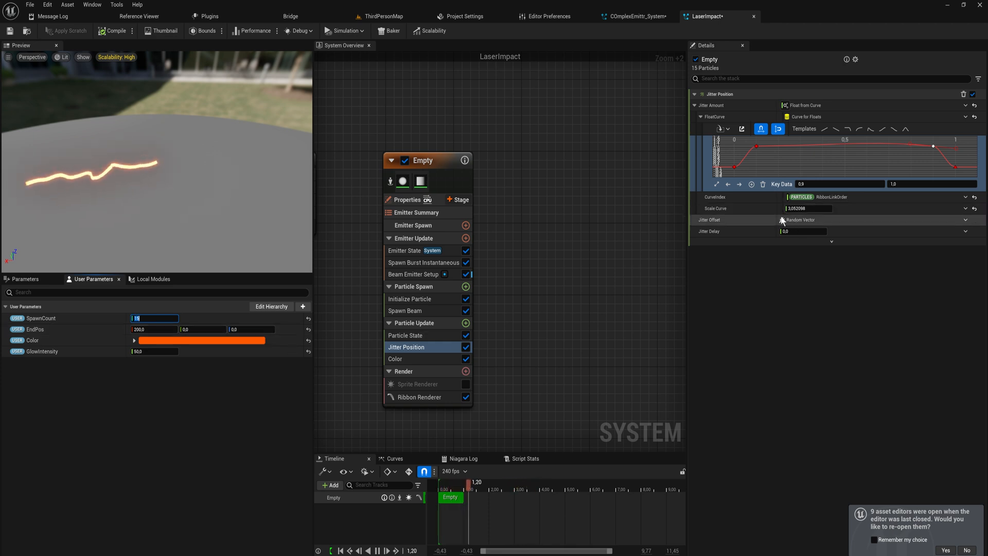
left_click_drag(796, 209, 791, 208)
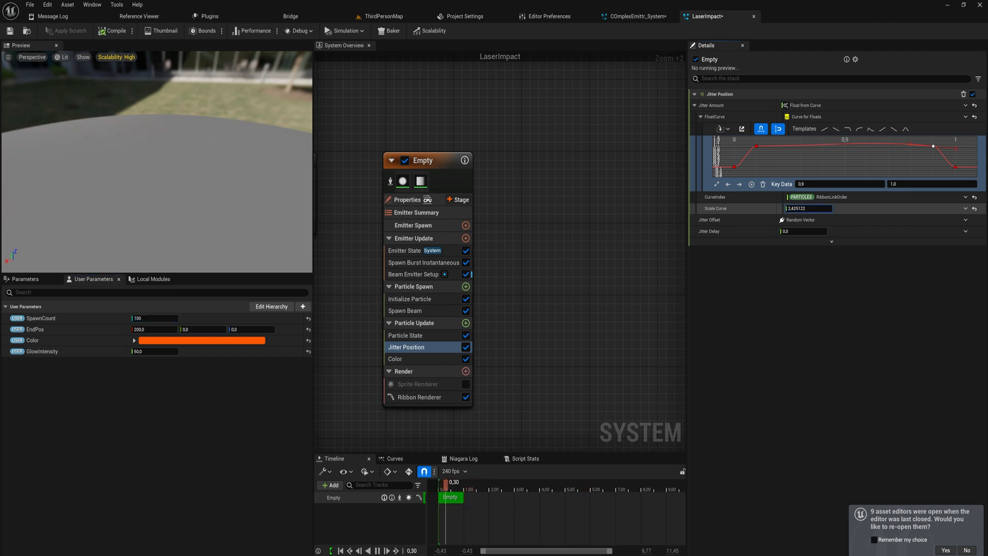
Step: Widen the jitter curve's plateau by moving its two value-1 keys to times of about 0.015 and 0.977
left_click(756, 146)
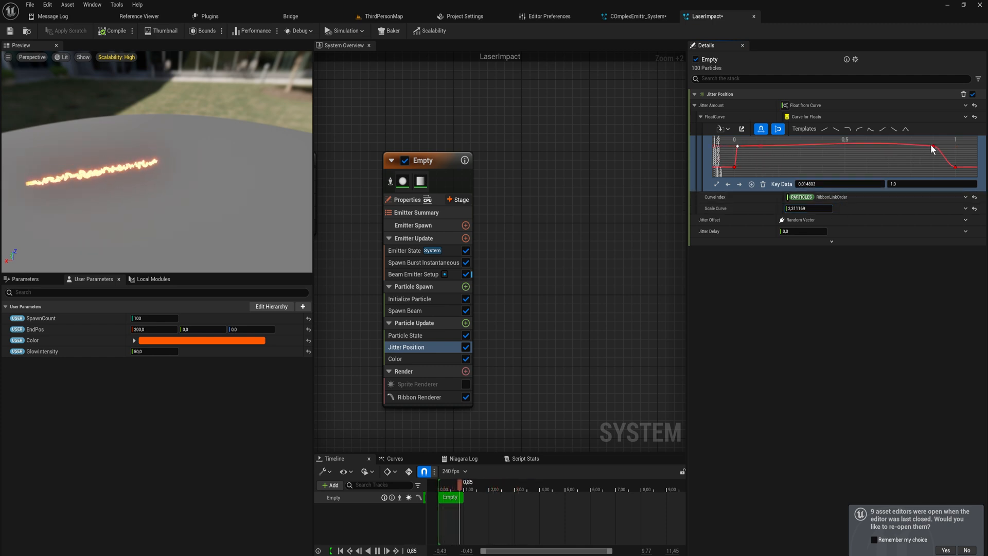
mouse_move(931, 145)
left_mouse_down()
mouse_move(970, 146)
mouse_move(949, 146)
left_mouse_up()
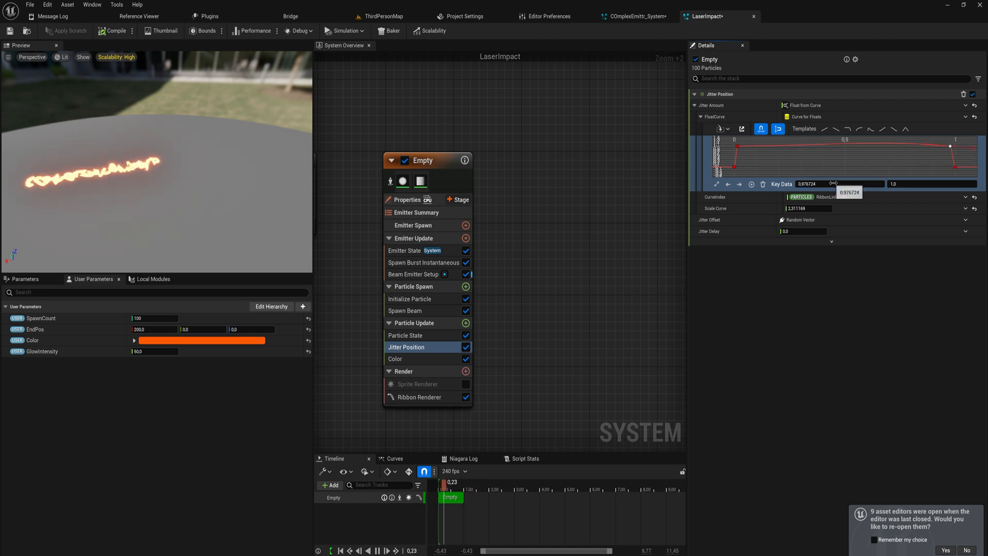
Step: Set the jitter curve's Scale Curve to 1
left_click(818, 209)
type("1")
key("Return")
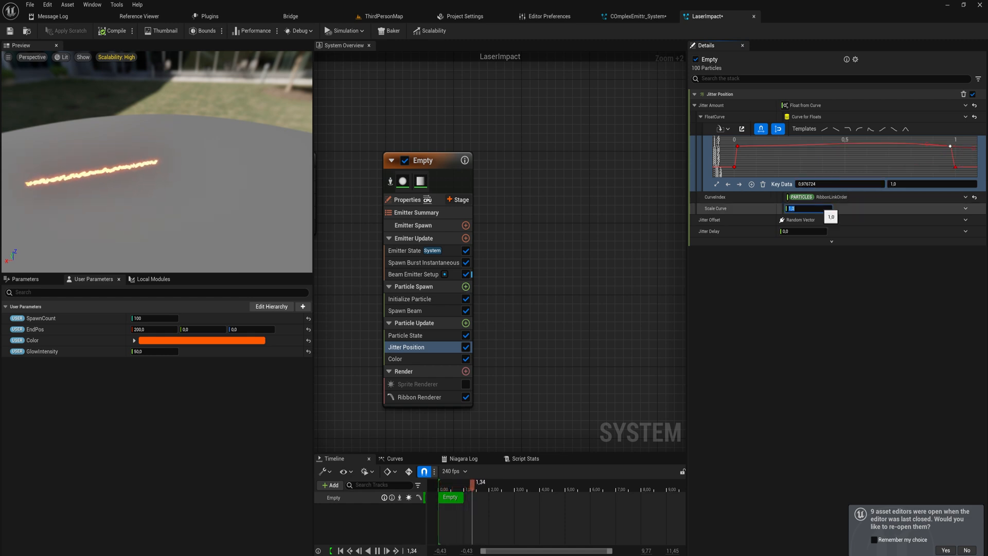
left_click_drag(254, 200, 226, 200)
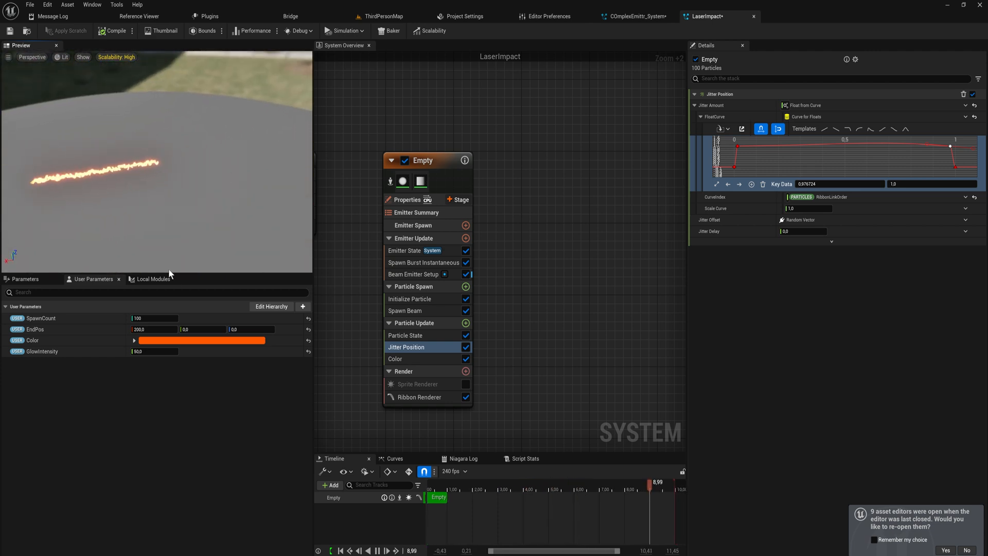
Step: Test the beam's endpoint with an EndPos Z value of 100, then set Z back to 0
left_click(154, 329)
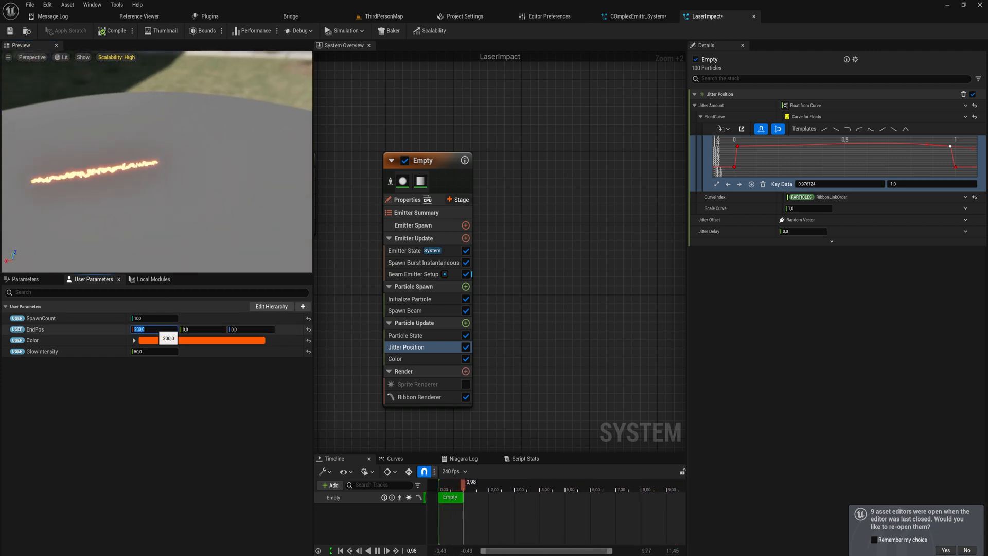
left_click(237, 325)
type("100")
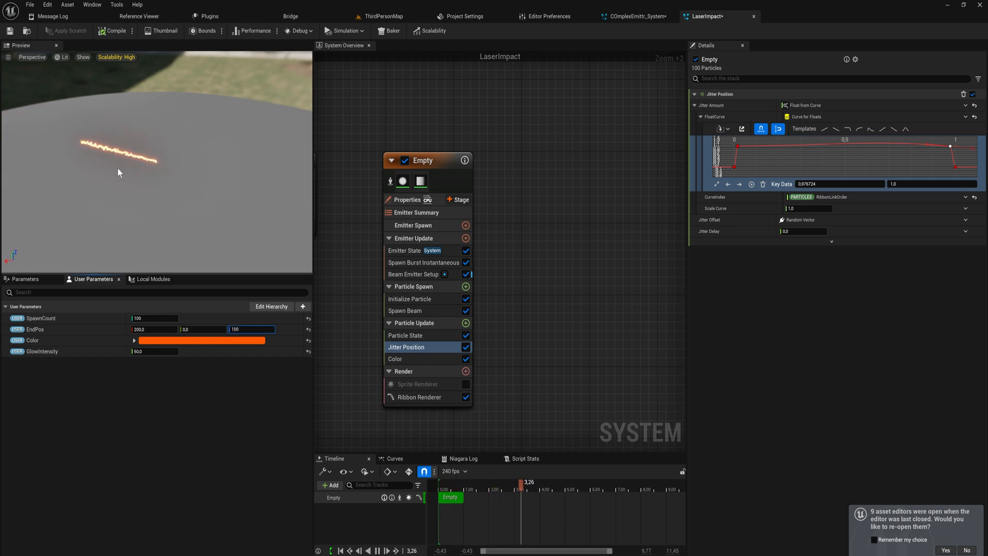
type("0")
key("Return")
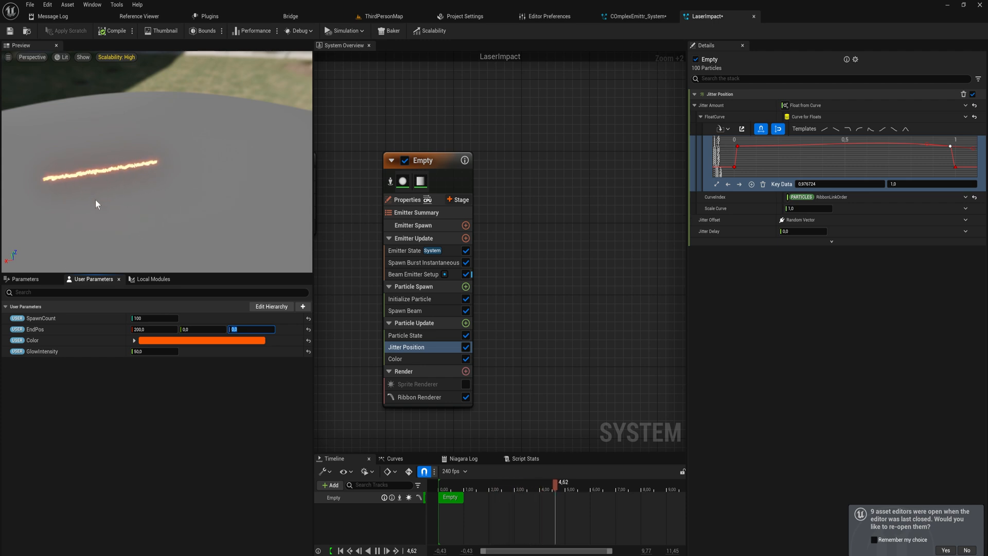
Step: Add the Fountain template emitter to the LaserImpact system
right_click(472, 182)
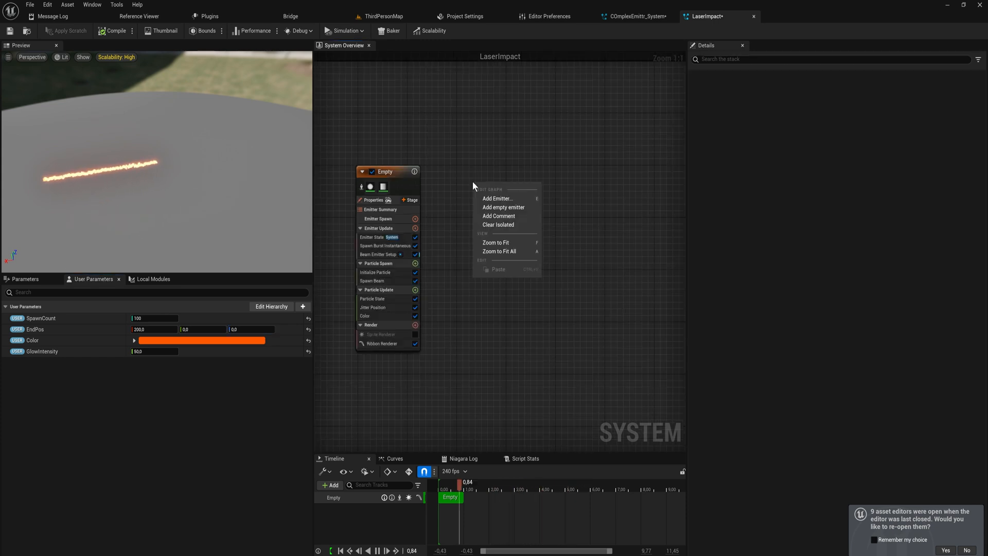
left_click(514, 201)
scroll(486, 279, "down", 3)
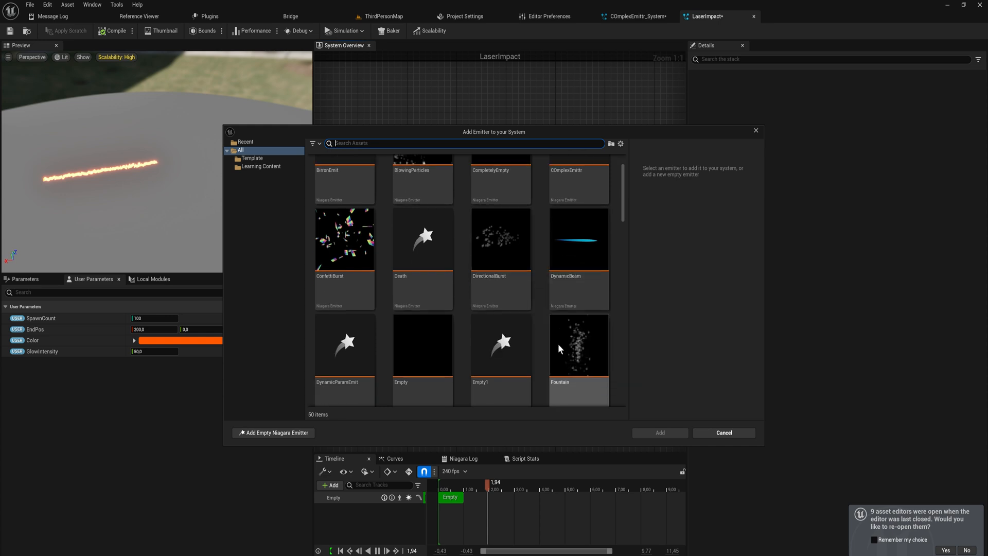
left_click(575, 325)
left_click(666, 432)
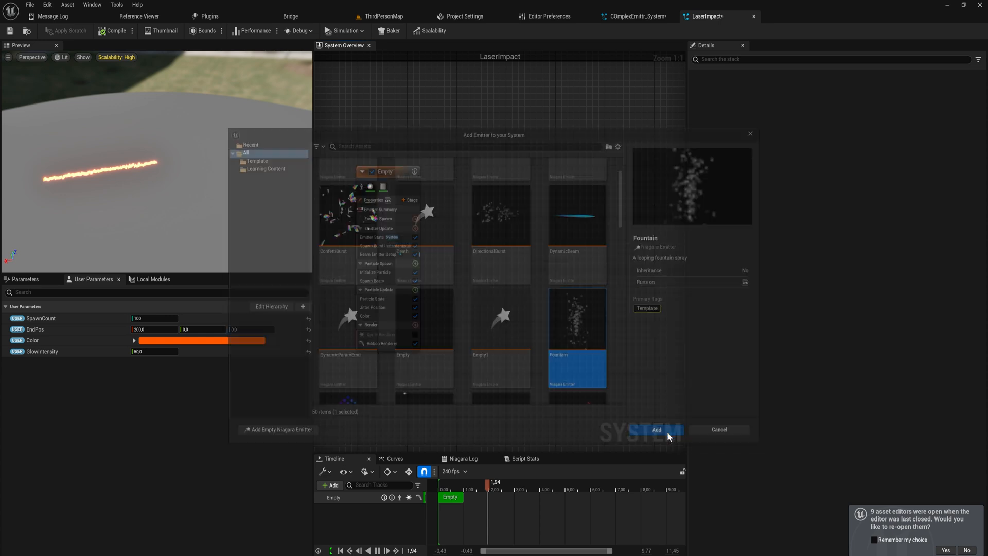
left_click_drag(509, 152, 476, 140)
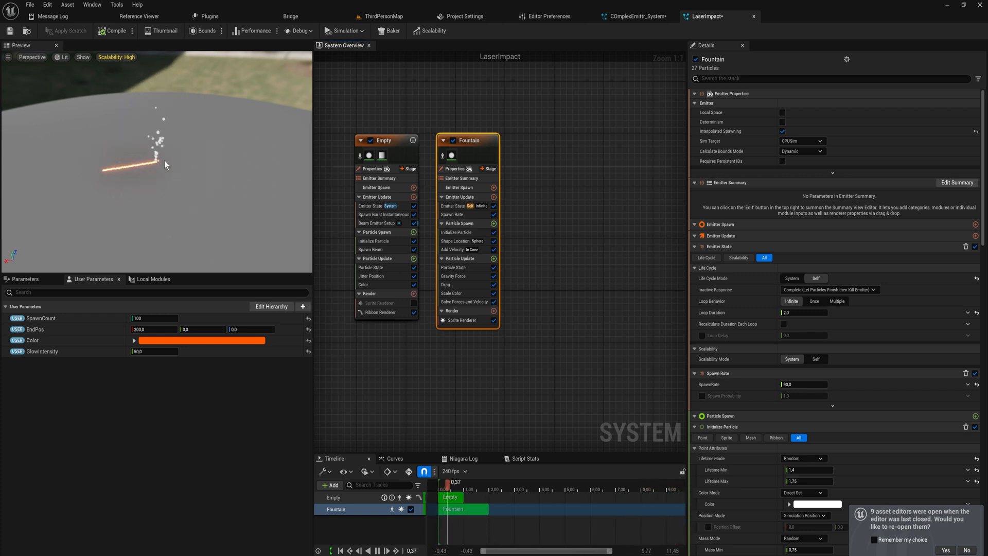
Step: Delete the Shape Location module from the Fountain emitter
left_click(478, 213)
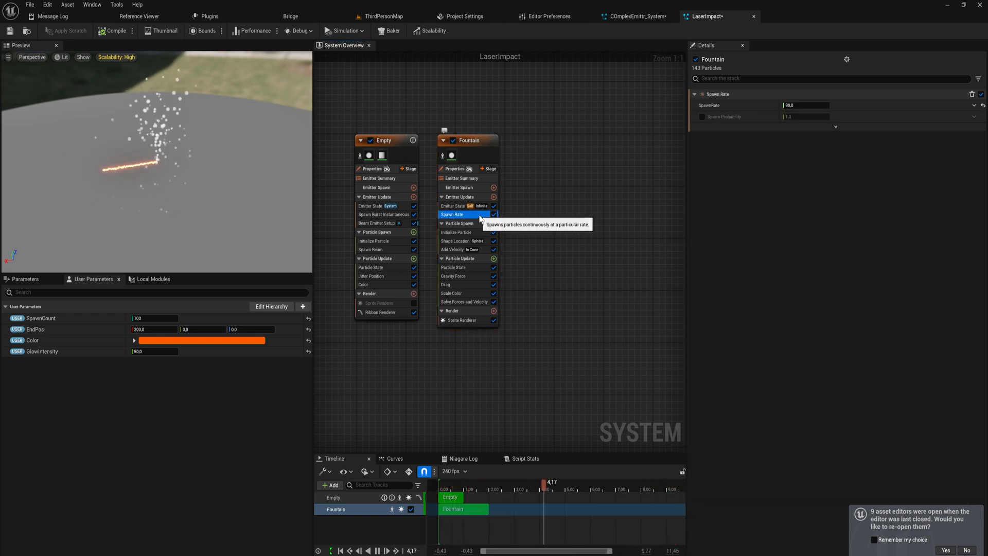
left_click(458, 241)
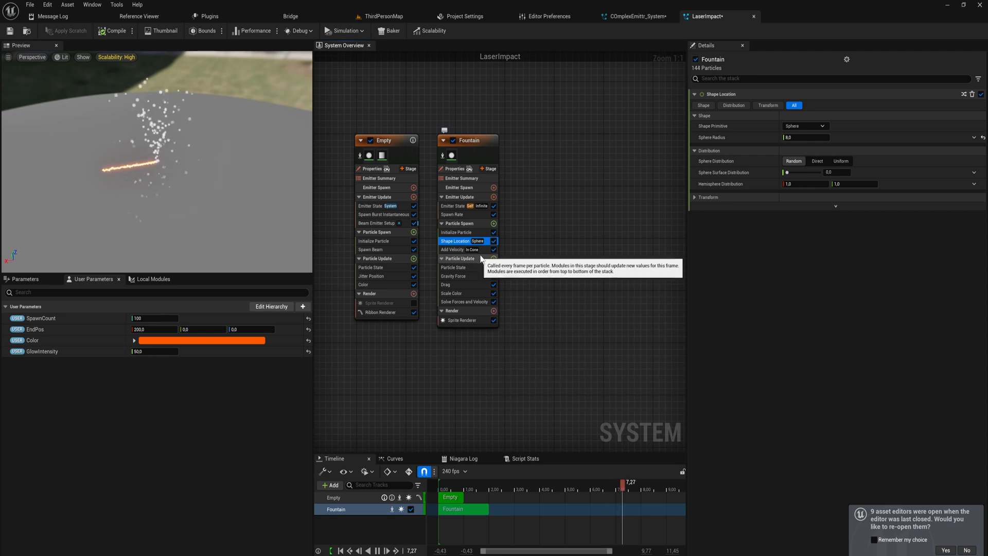
key("Delete")
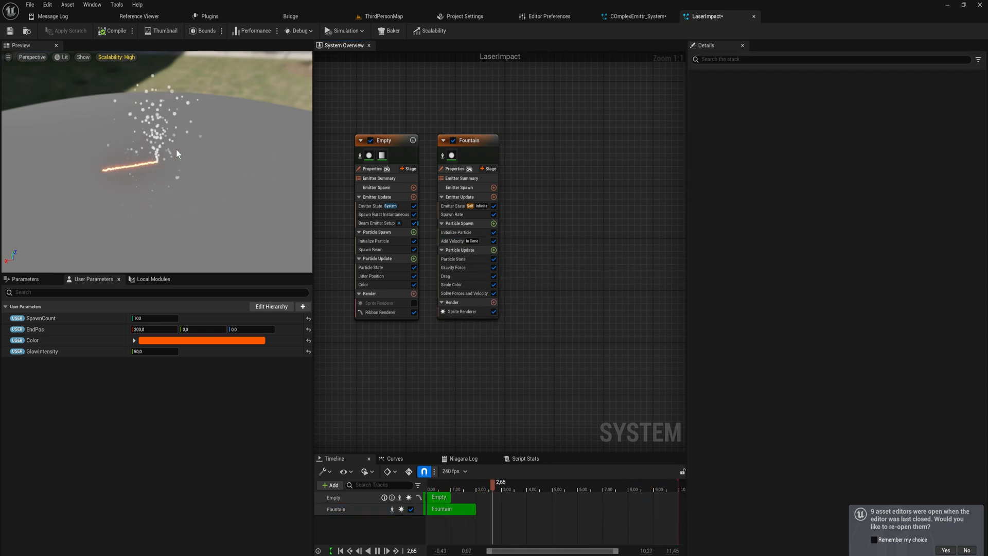
Step: In the Fountain's Initialize Particle, use Simulation Position mode, enable Position Offset and link it to the EndPos user parameter
left_click(469, 233)
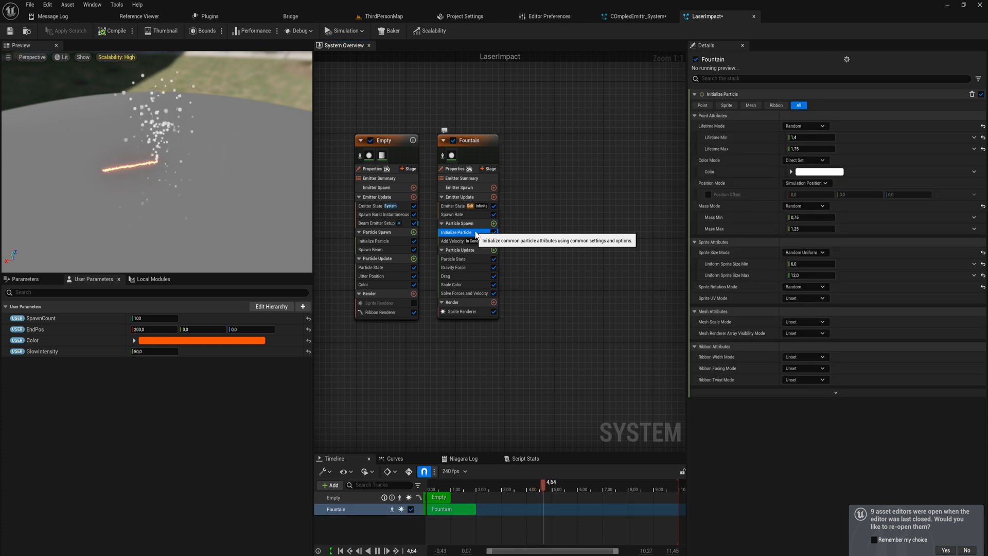
mouse_move(702, 186)
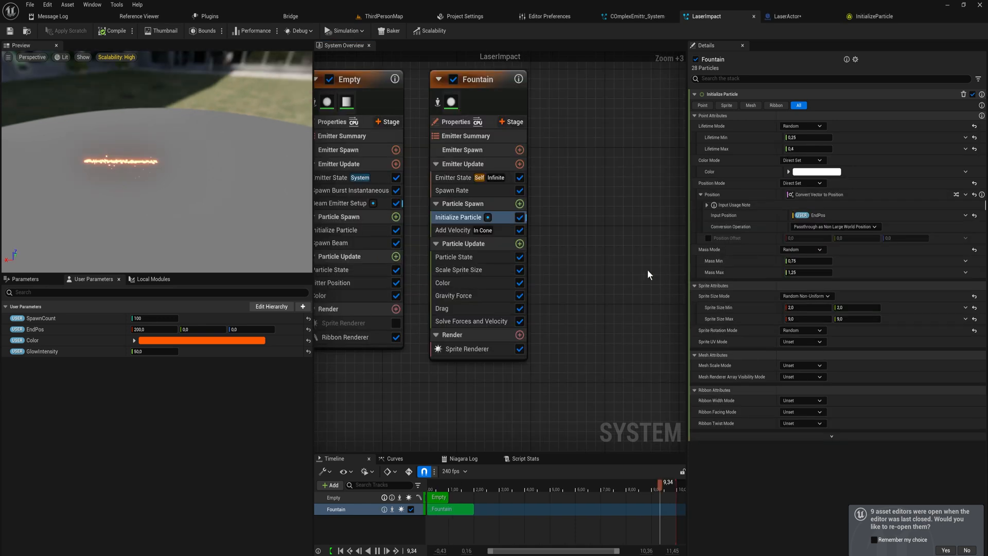
right_click_drag(617, 268, 589, 275)
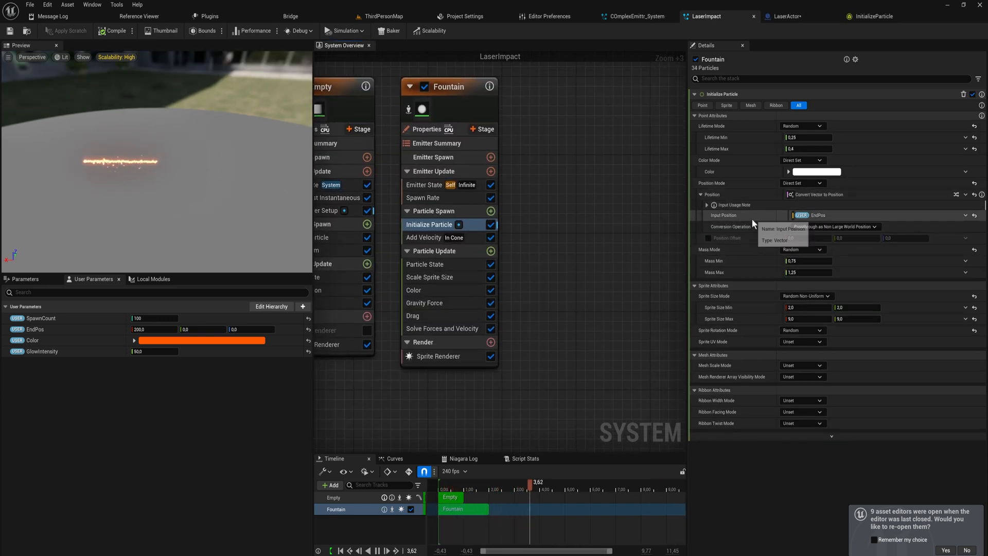
left_click(802, 183)
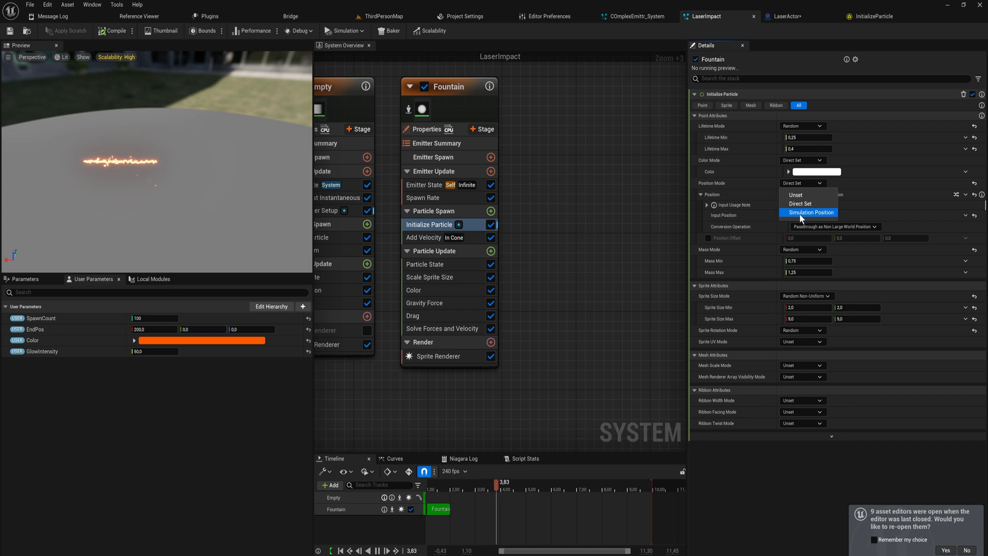
left_click(798, 212)
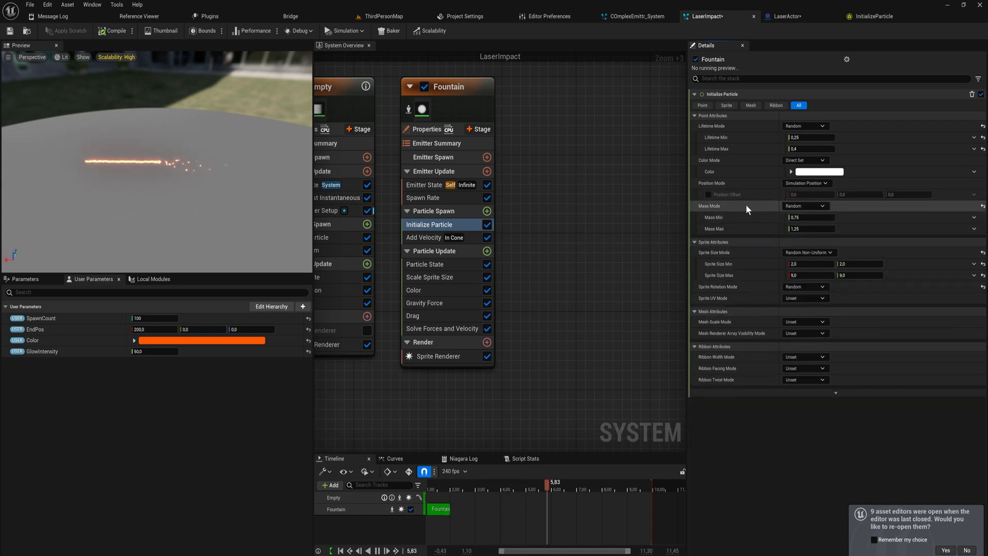
left_click(707, 194)
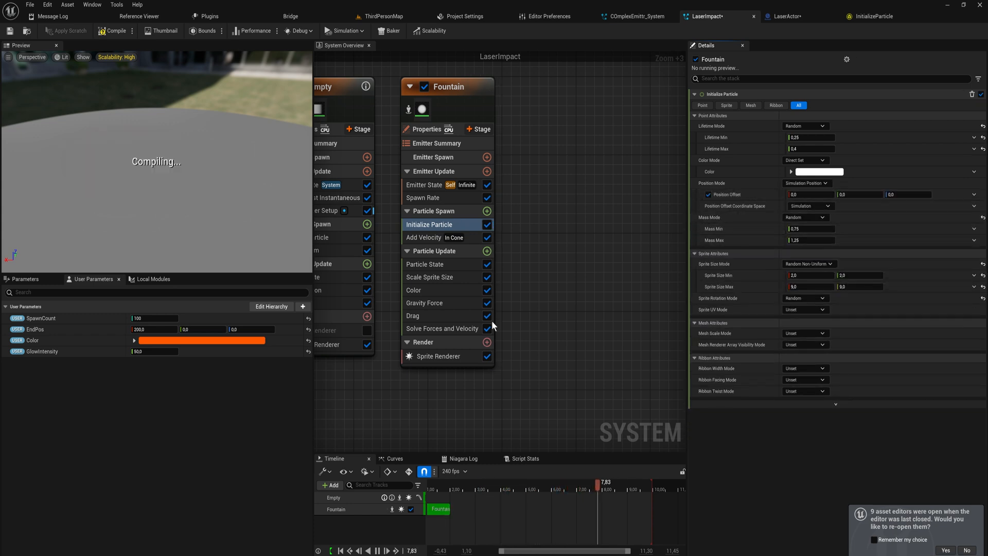
left_click_drag(35, 329, 793, 196)
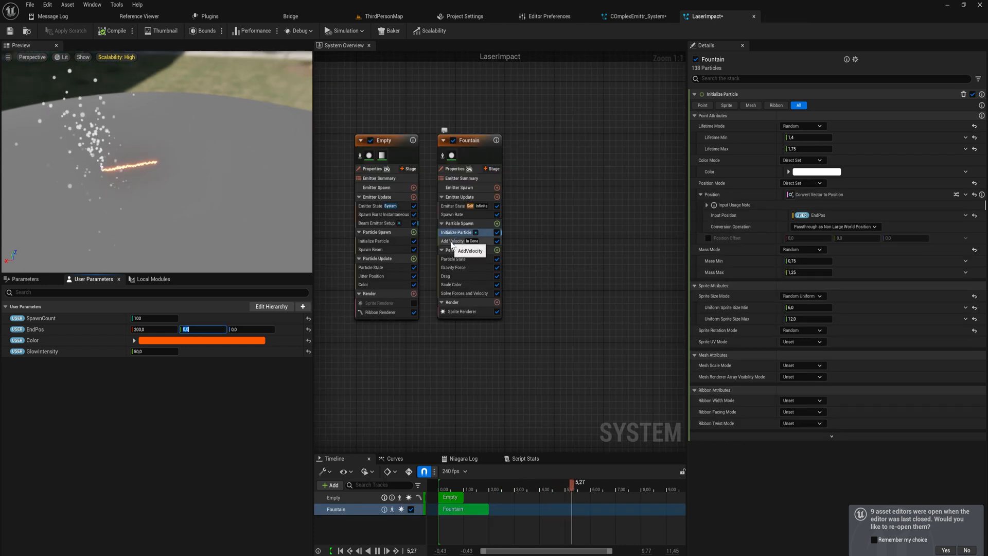
Step: Drive the cone axis of the Fountain's Add Velocity with a Subtract Vector whose B input is linked to EndPos
left_click(454, 240)
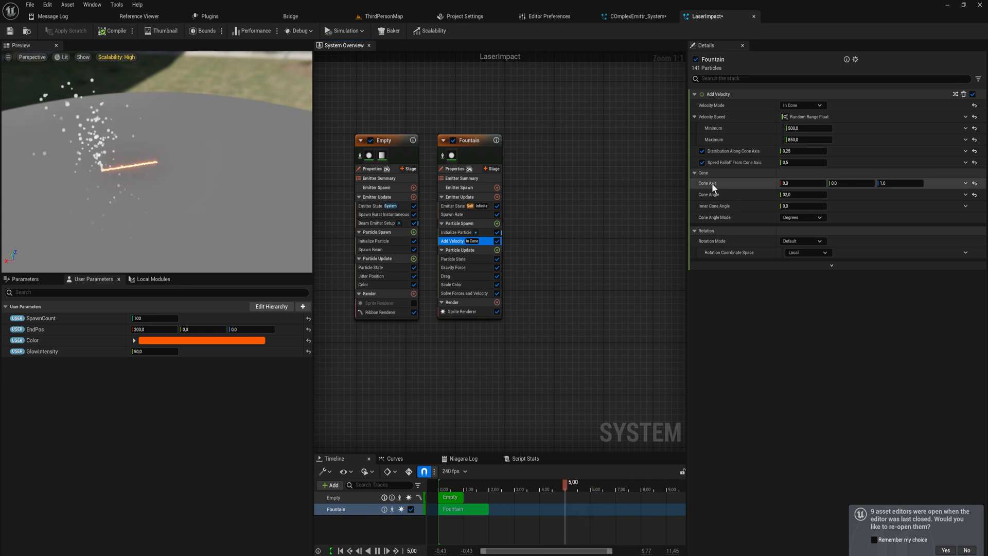
right_click_drag(552, 250, 580, 262)
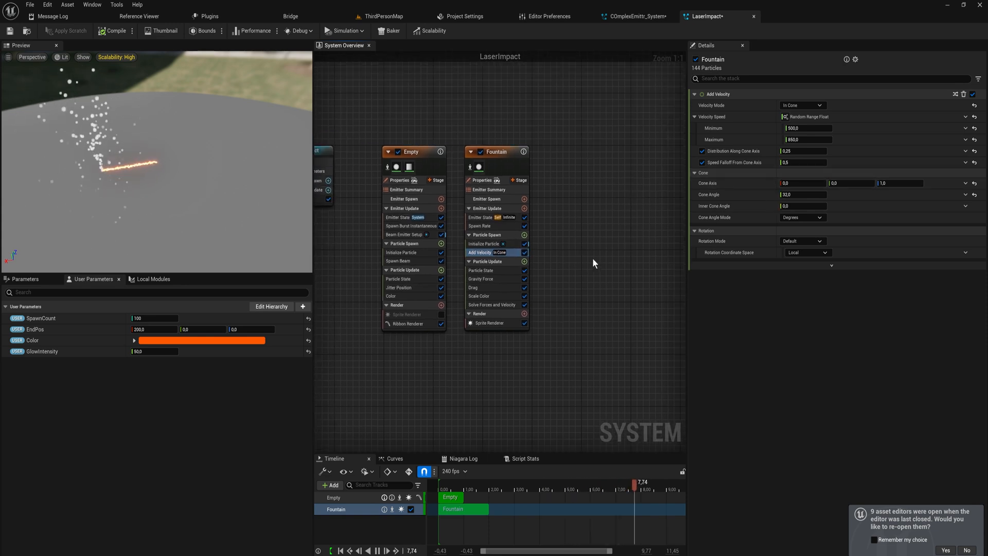
left_click(965, 183)
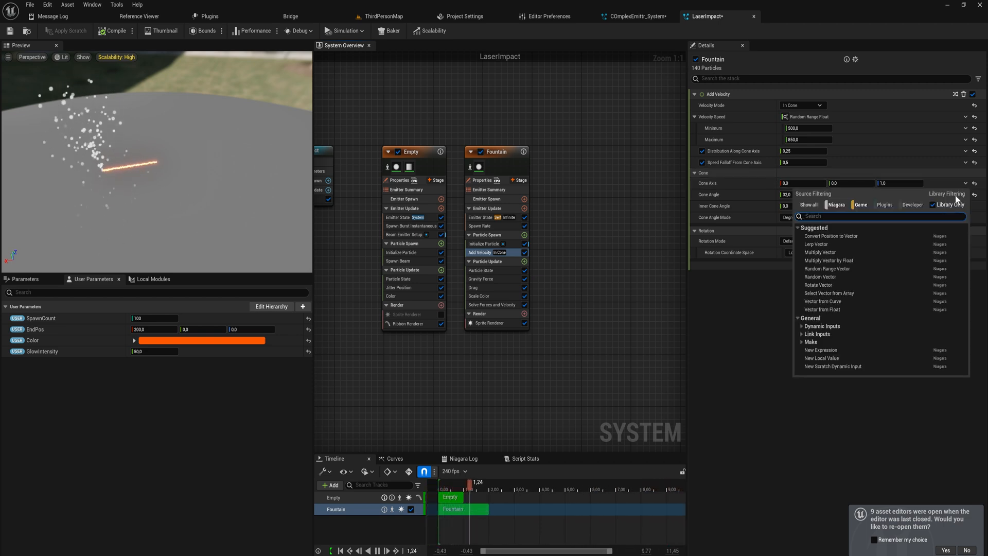
type("subt")
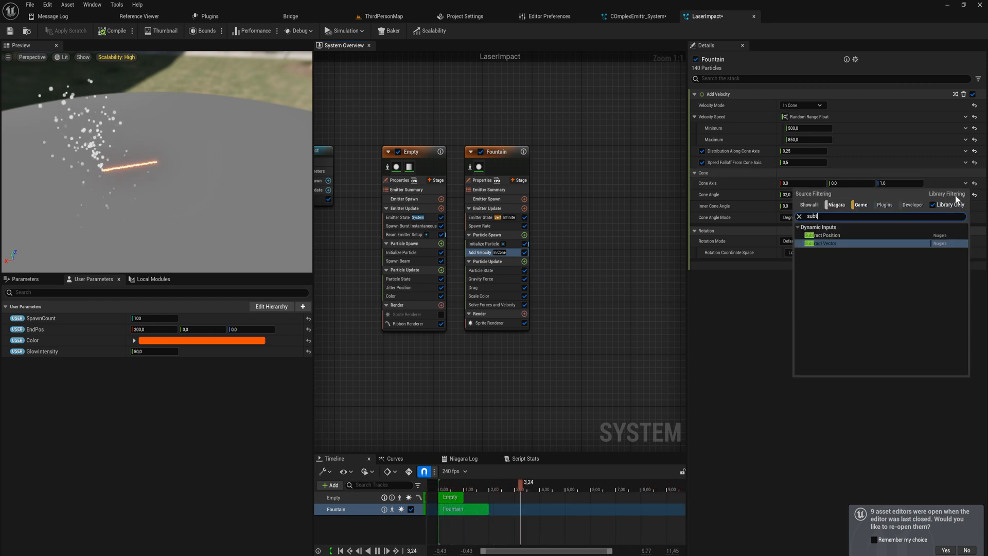
key("Return")
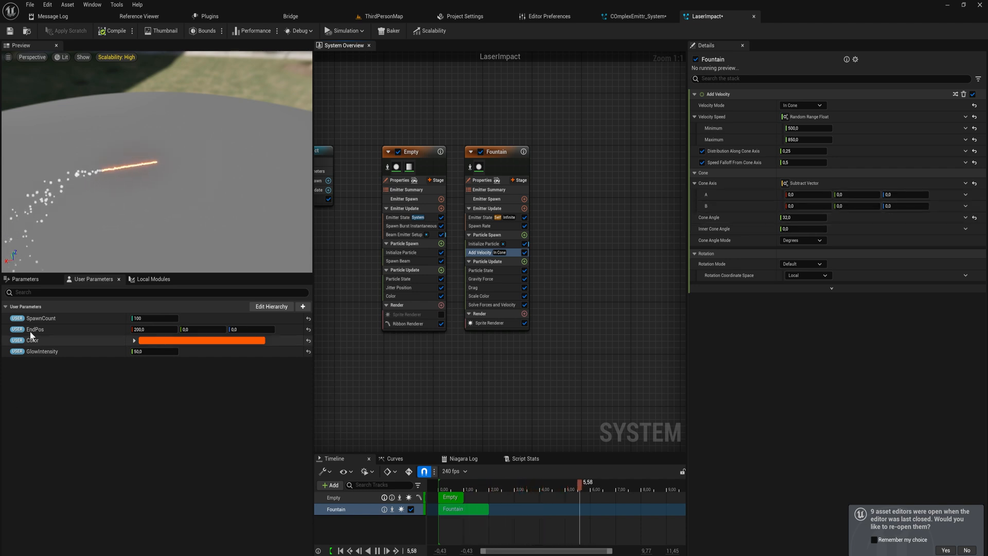
left_click_drag(30, 329, 407, 305)
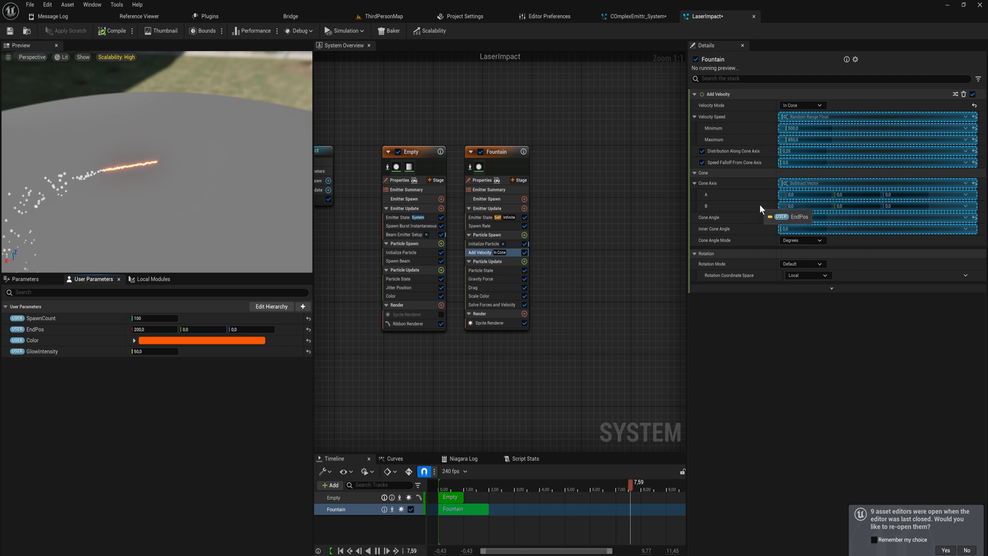
left_click_drag(762, 205, 761, 204)
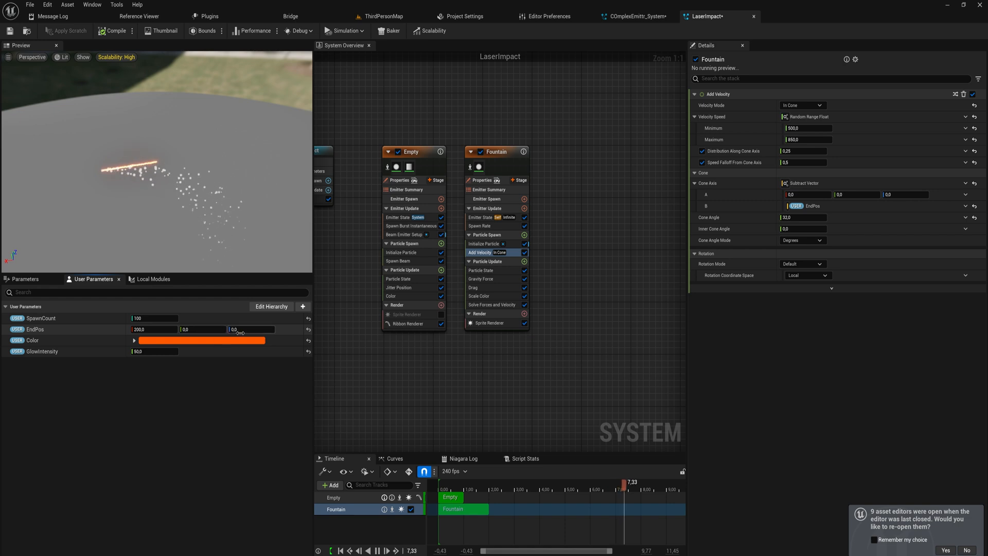
Step: Test the spark direction with EndPos Z at 900 and X at 800, then X at -800
type("90")
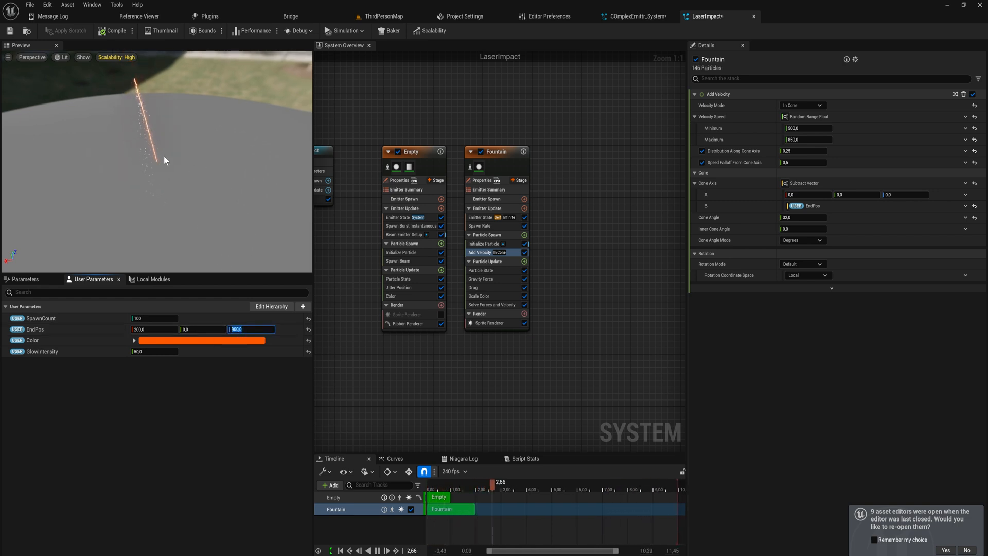
left_click(154, 329)
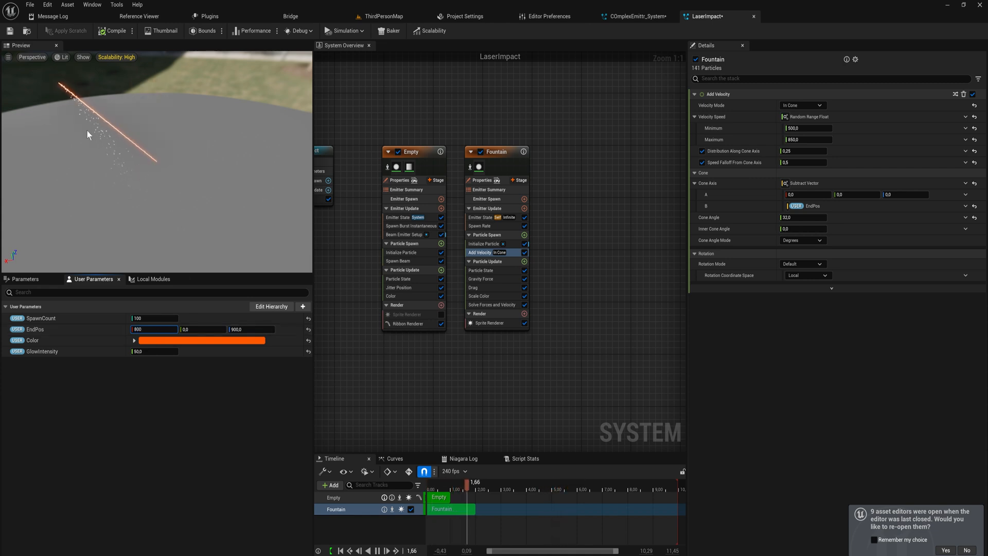
type("-")
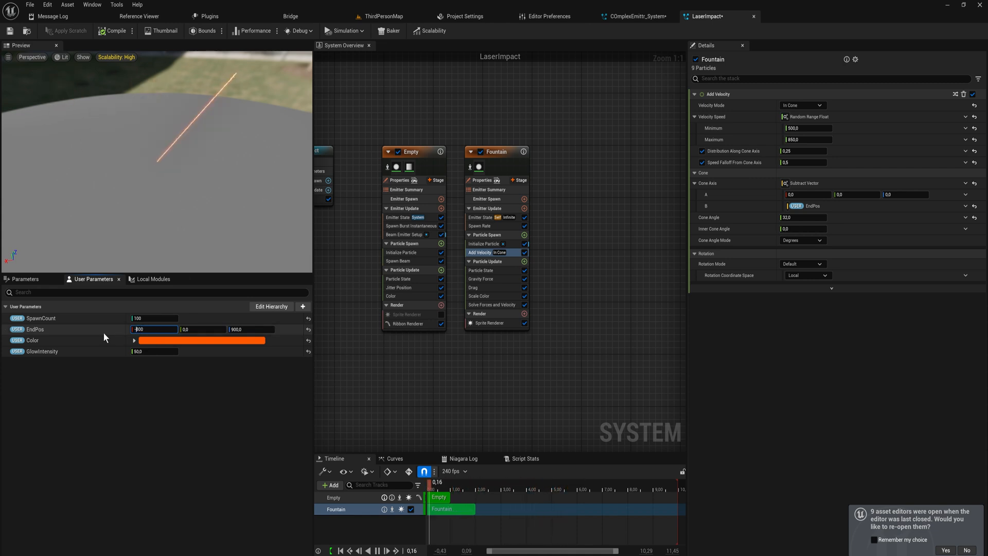
key("Return")
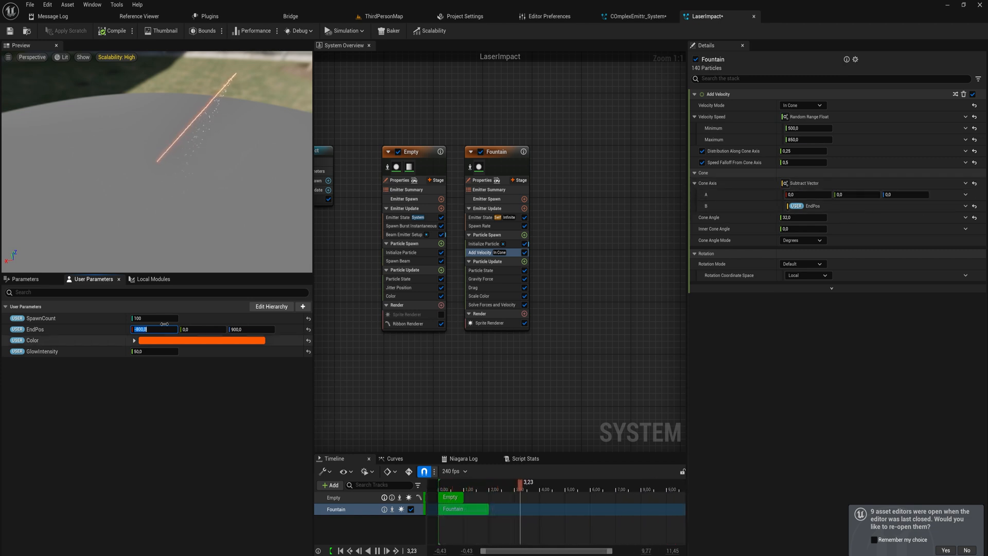
Step: Set the EndPos user parameter to X 100 and Z 0
key("Tab")
key("Tab")
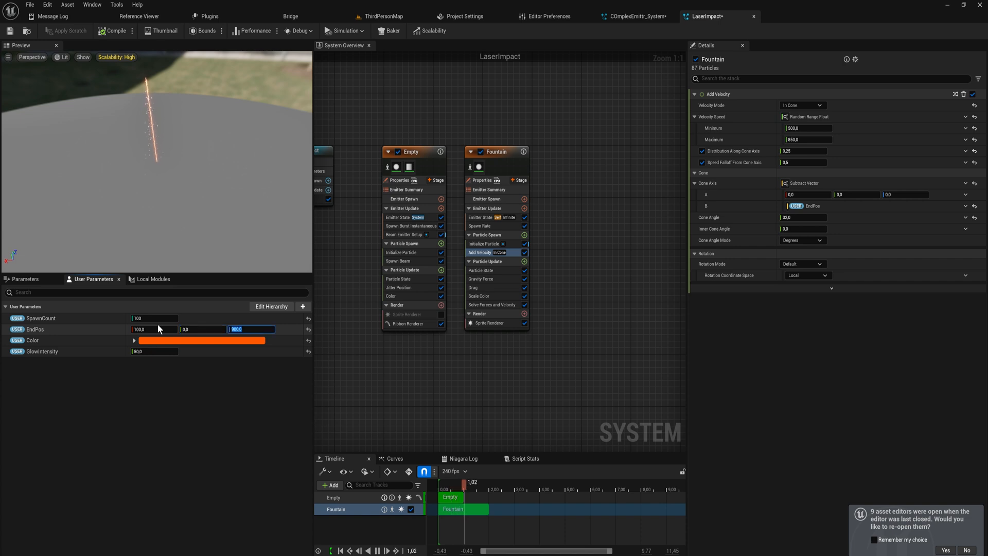
type("0")
key("Return")
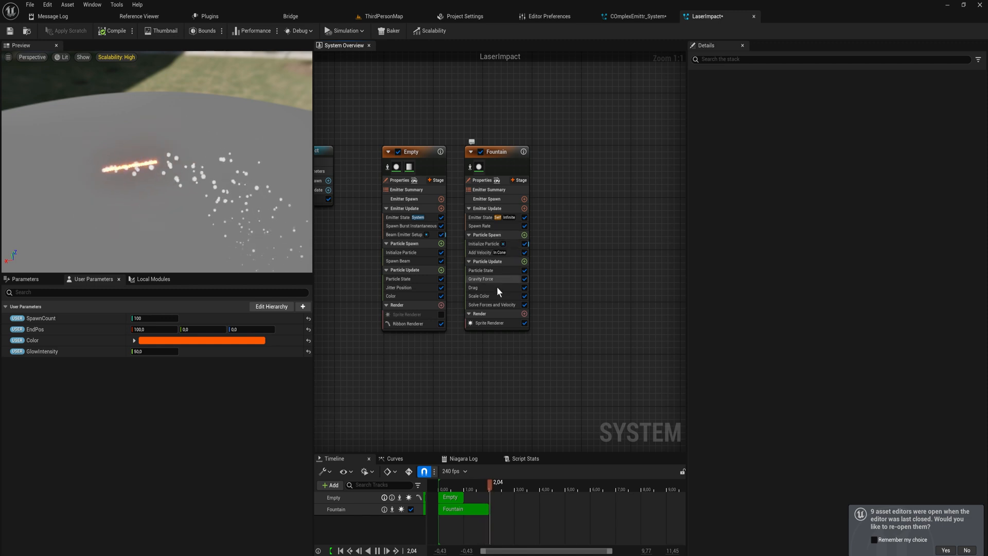
Step: Delete the Scale Color module from the Fountain emitter, looking at the beam emitter's Color module for comparison
left_click(494, 295)
left_click(393, 296)
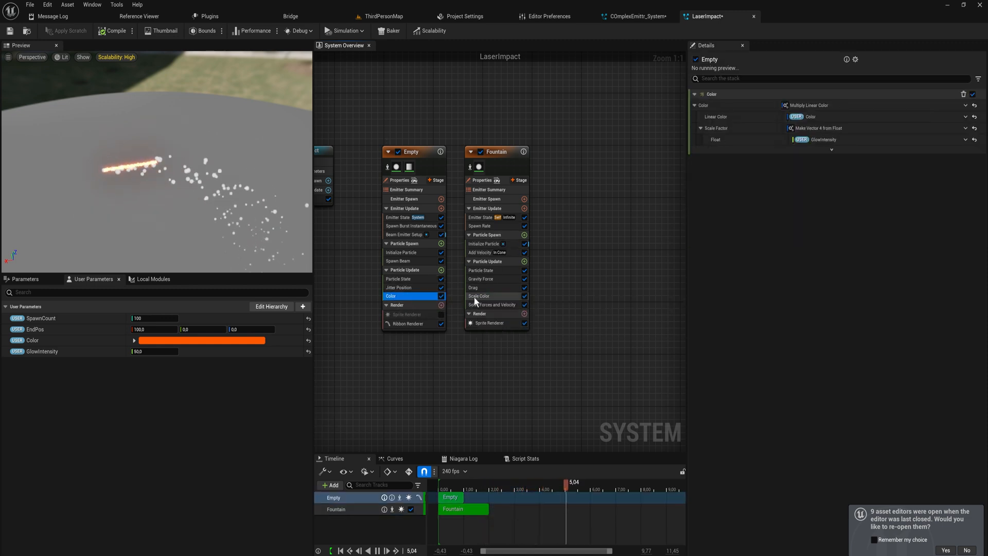
left_click(488, 301)
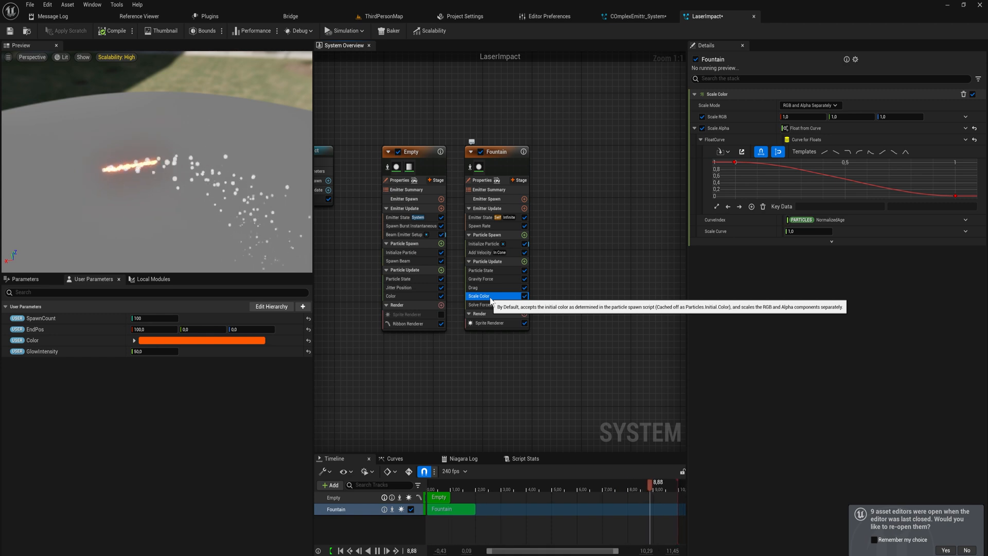
key("Delete")
Step: Paste the beam's Color module into the Fountain's Particle Update and add a Scale Sprite Size module with a linearly falling curve
left_click(496, 269)
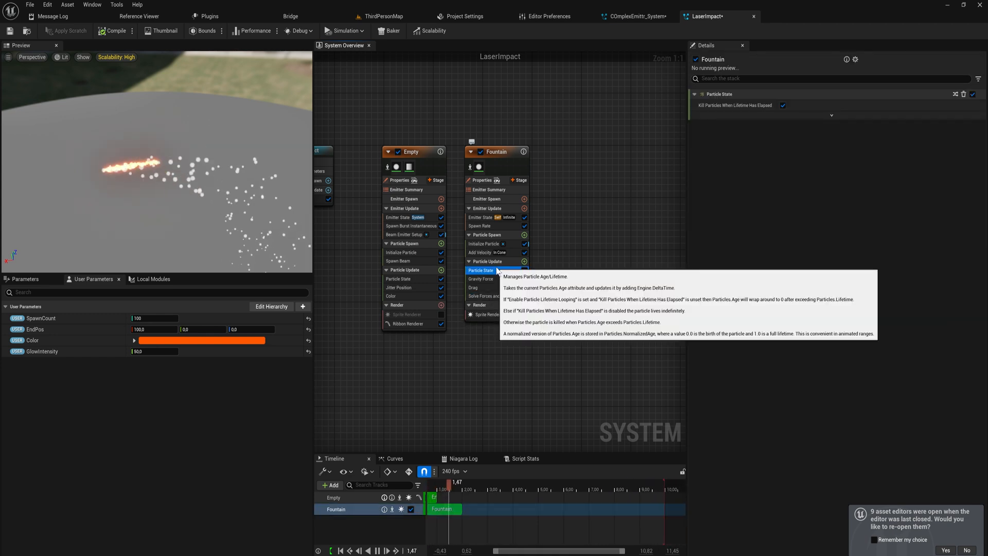
key("ctrl+v")
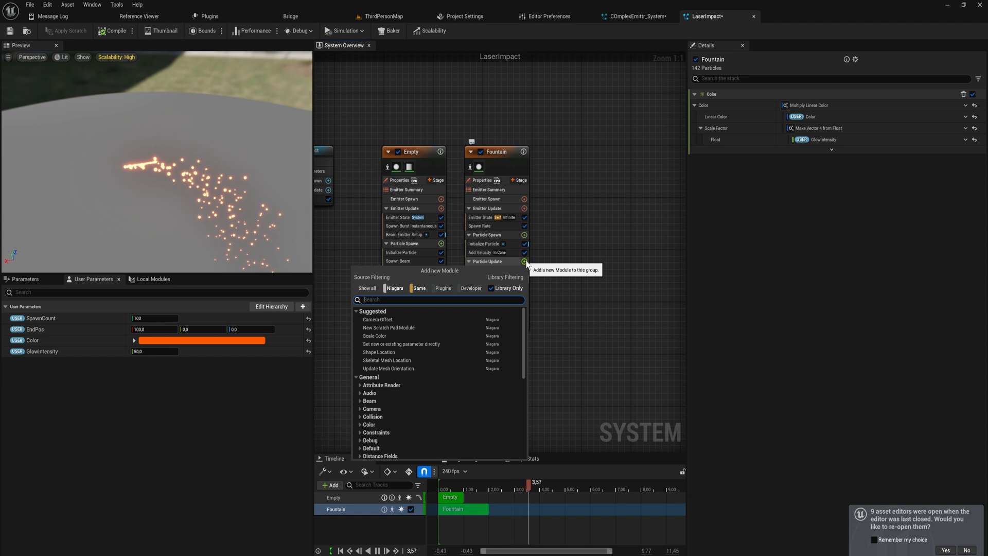
type("scale size")
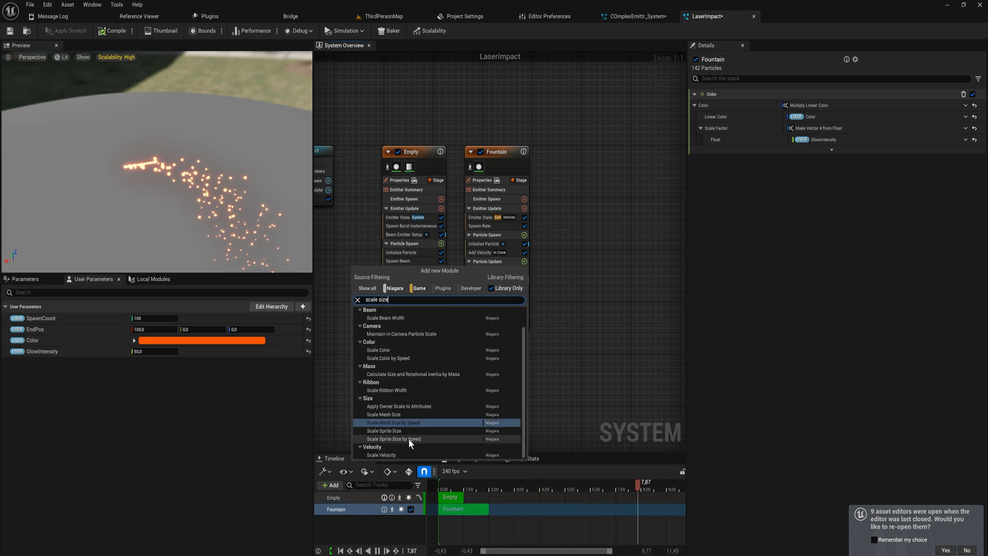
left_click(463, 431)
left_click(826, 128)
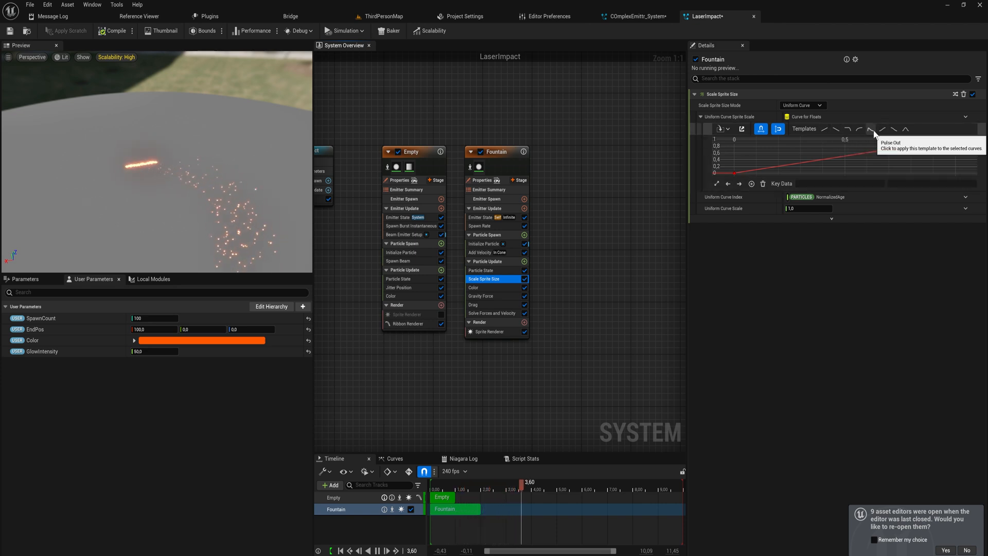
left_click(834, 130)
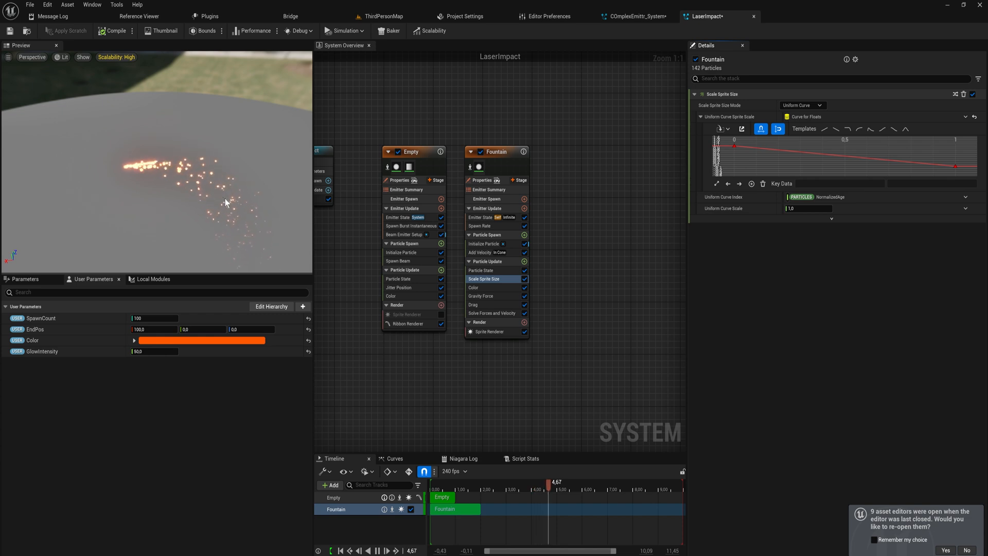
Step: Set the Z gravity of the Fountain's Gravity Force module to -500
left_click(481, 296)
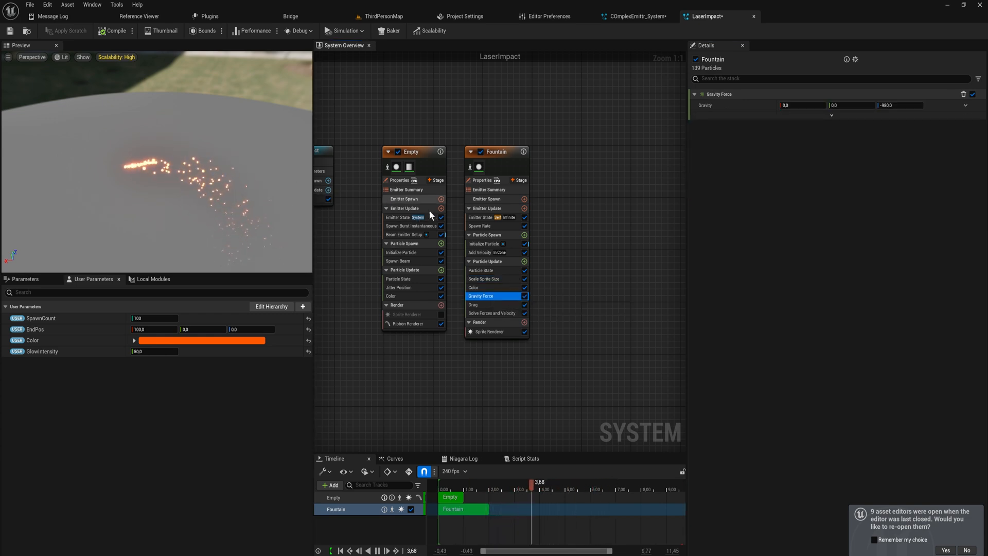
left_click(889, 106)
left_click(887, 105)
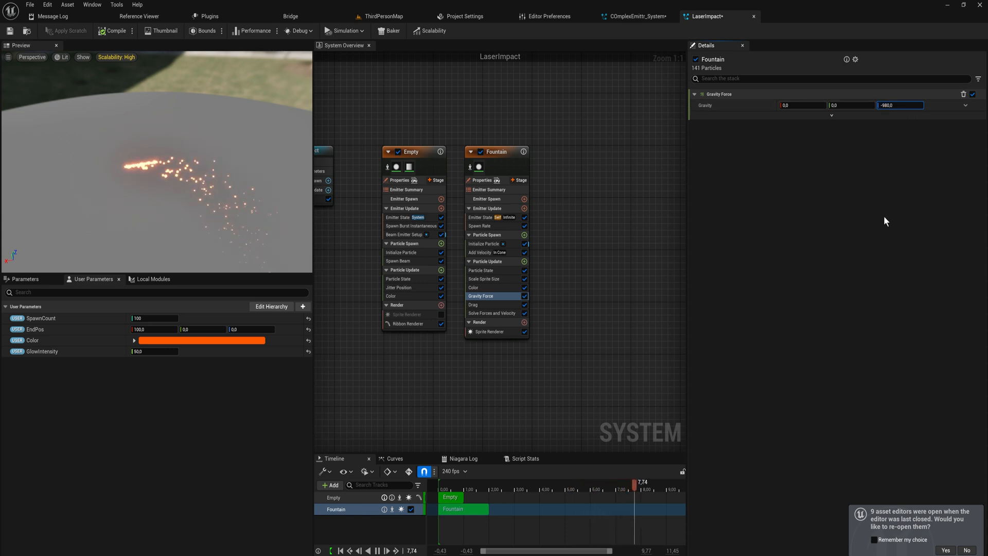
key("BackSpace")
key("BackSpace")
type("50")
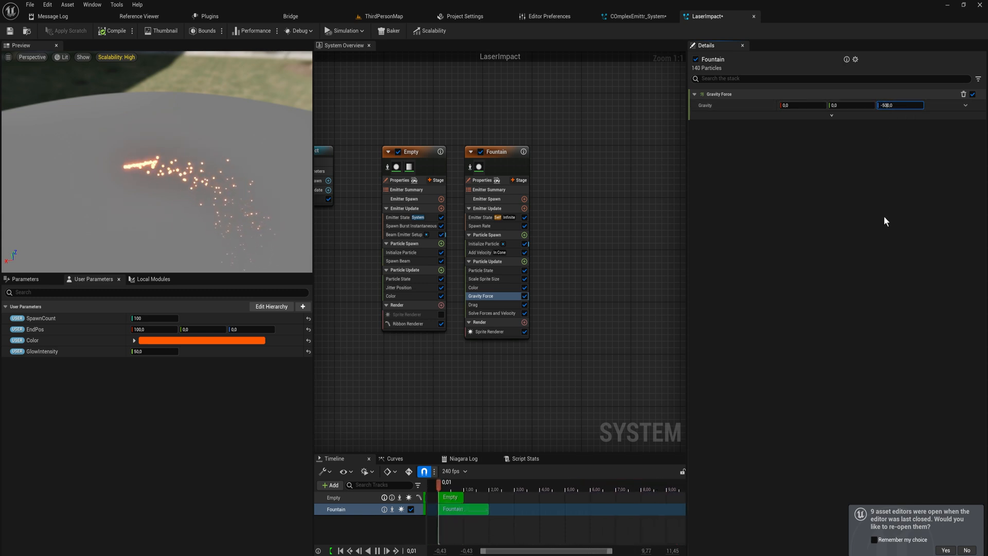
left_click(879, 217)
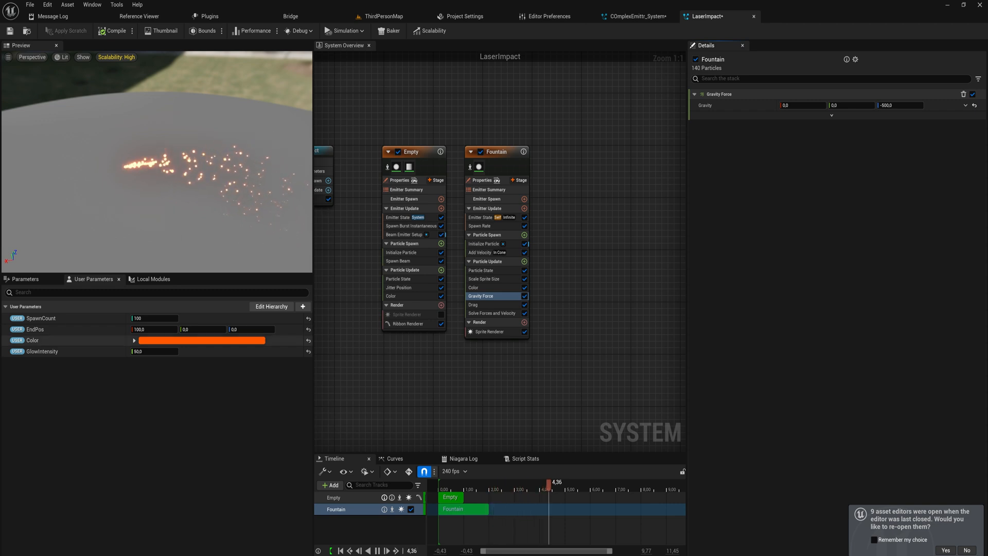
Step: Set the Fountain's Add Velocity speed range to a minimum of 300 and a maximum of 900
left_click(480, 252)
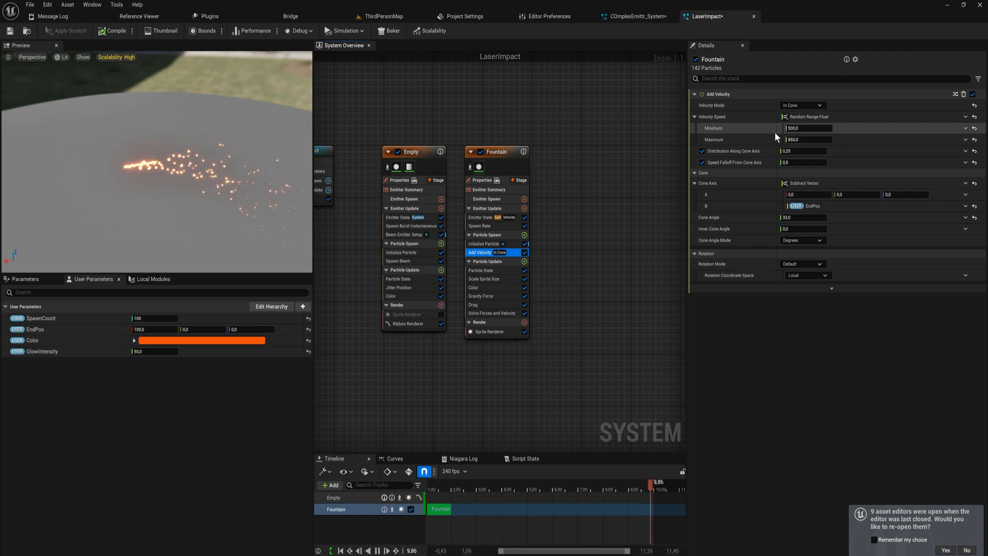
left_click(807, 128)
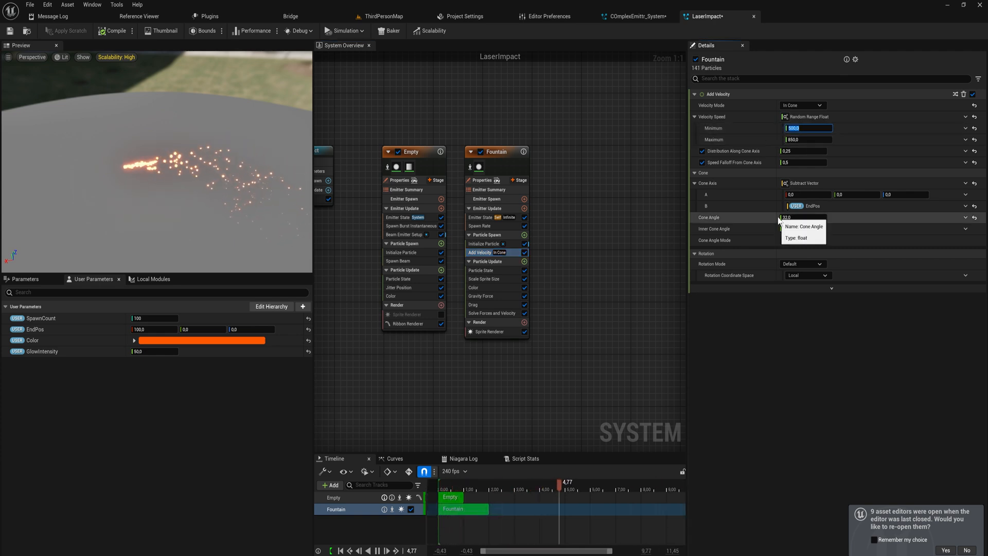
type("300")
left_click(813, 139)
type("900")
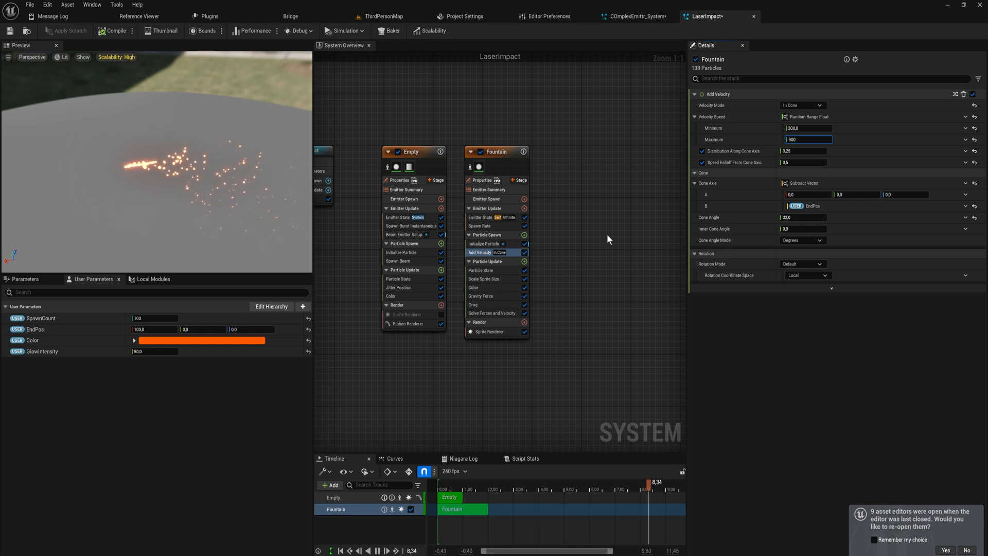
Step: Set the Fountain's particle lifetime to a minimum of 0,25 and a maximum of 0,4 in Initialize Particle
left_click(484, 243)
left_click(808, 138)
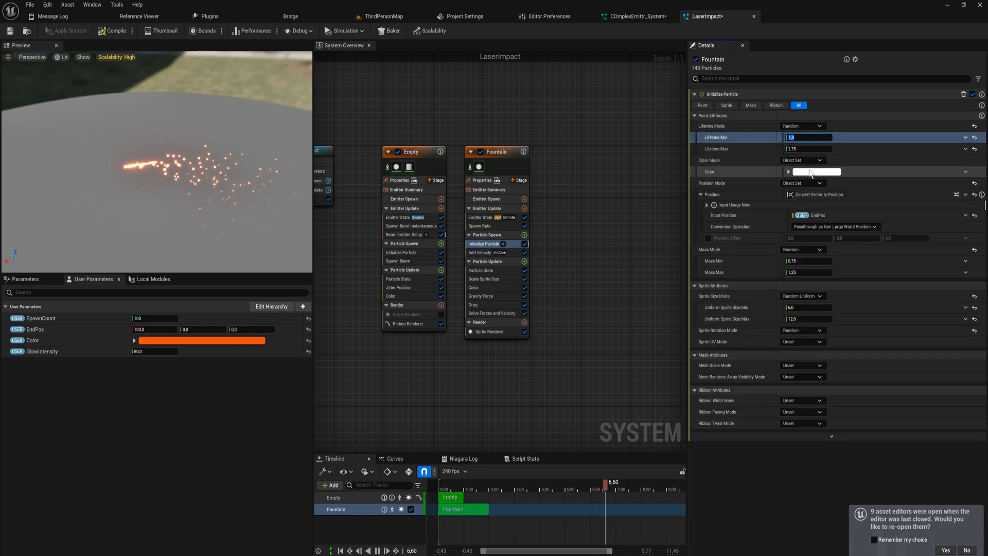
type("0,25")
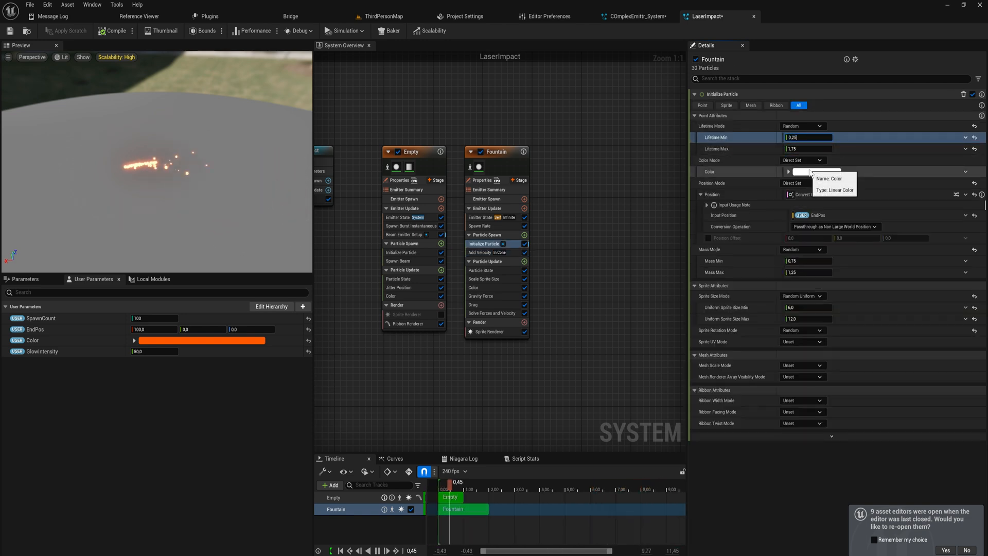
key("Tab")
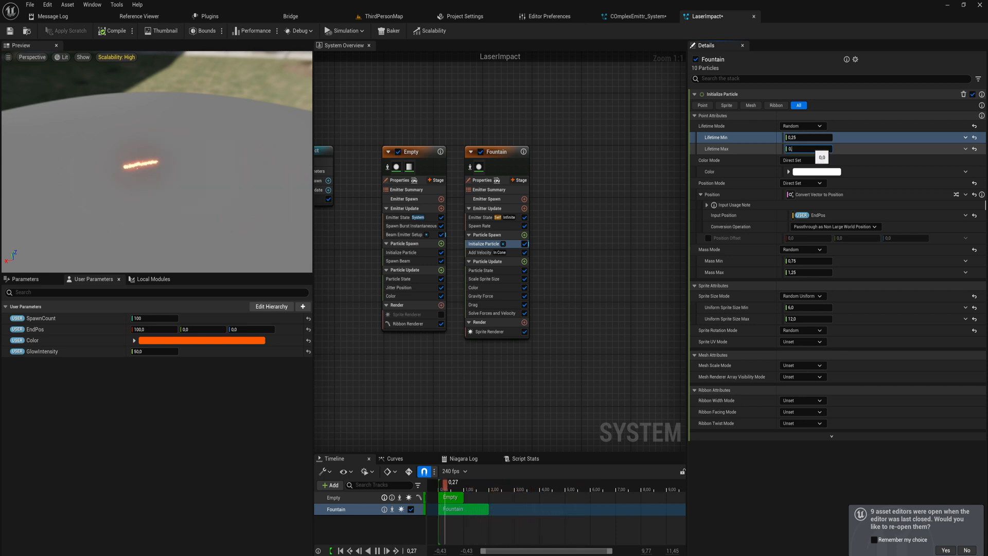
Step: Inspect the sparks in the preview and set the EndPos user parameter's X to 200
mouse_move(209, 139)
left_mouse_down()
mouse_move(272, 106)
mouse_move(213, 121)
left_mouse_up()
left_click_drag(98, 170, 164, 188)
scroll(135, 211, "up", 5)
scroll(137, 208, "down", 5)
scroll(195, 168, "up", 4)
left_click(150, 329)
type("200")
key("Return")
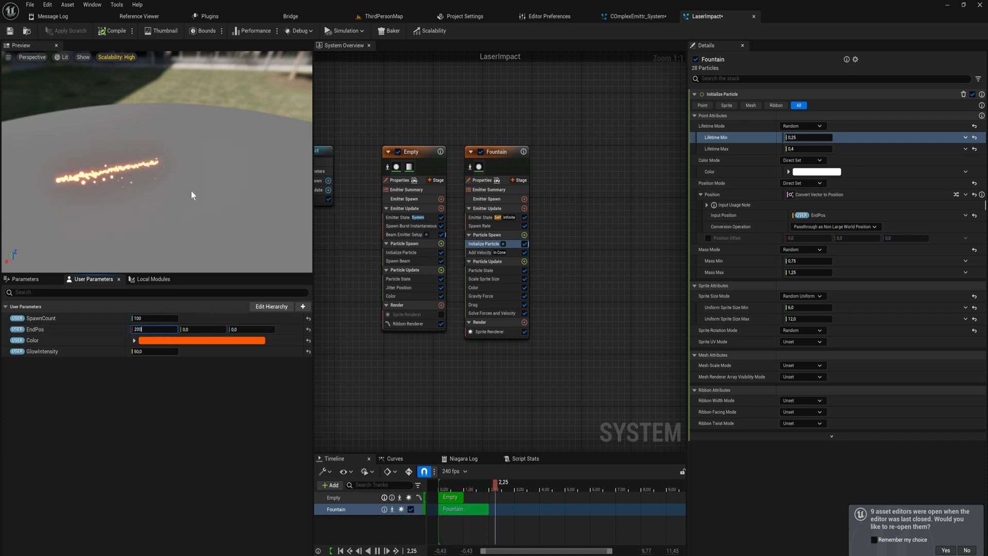
Step: Set the drag of the Fountain's Drag module to 0,5
left_click(481, 304)
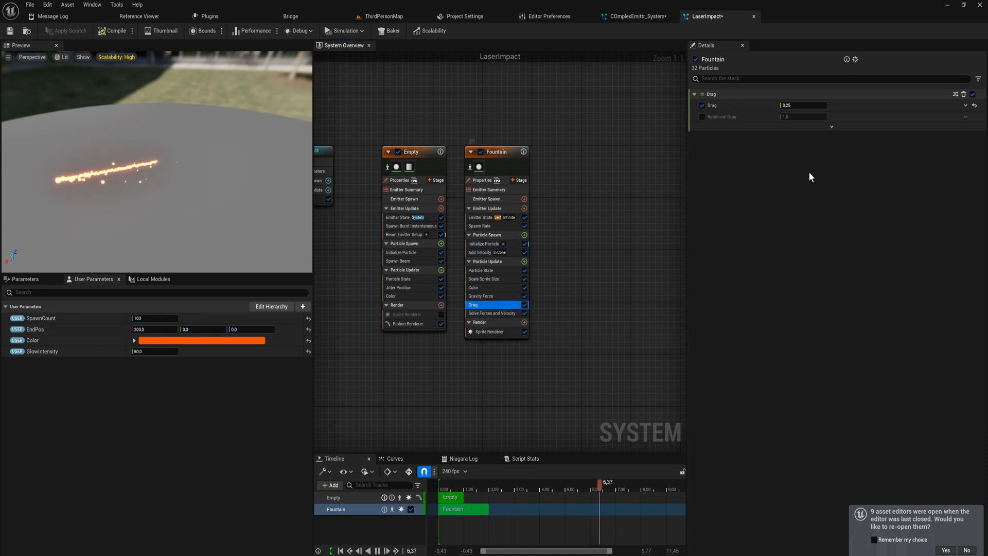
left_click(798, 105)
left_click(796, 105)
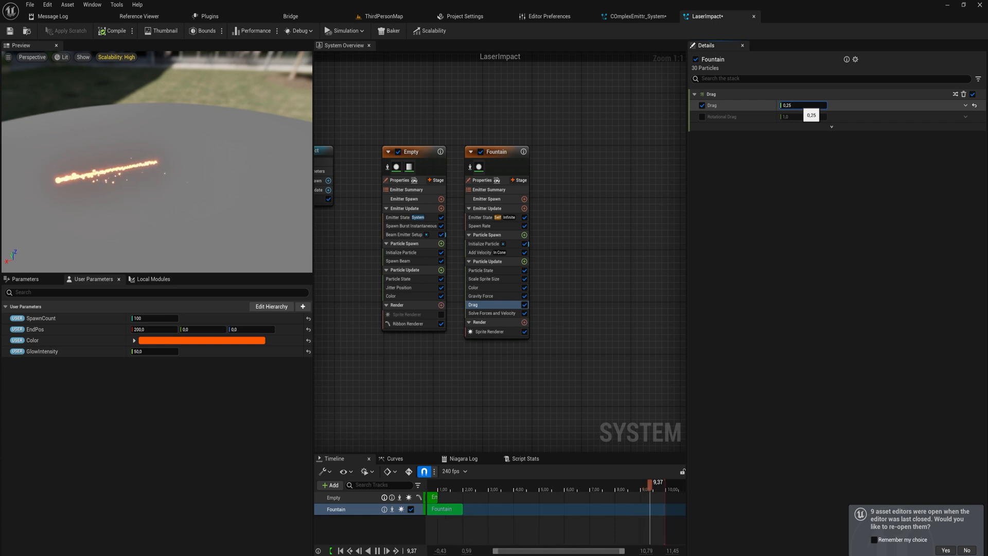
key("BackSpace")
key("BackSpace")
type("5")
key("Return")
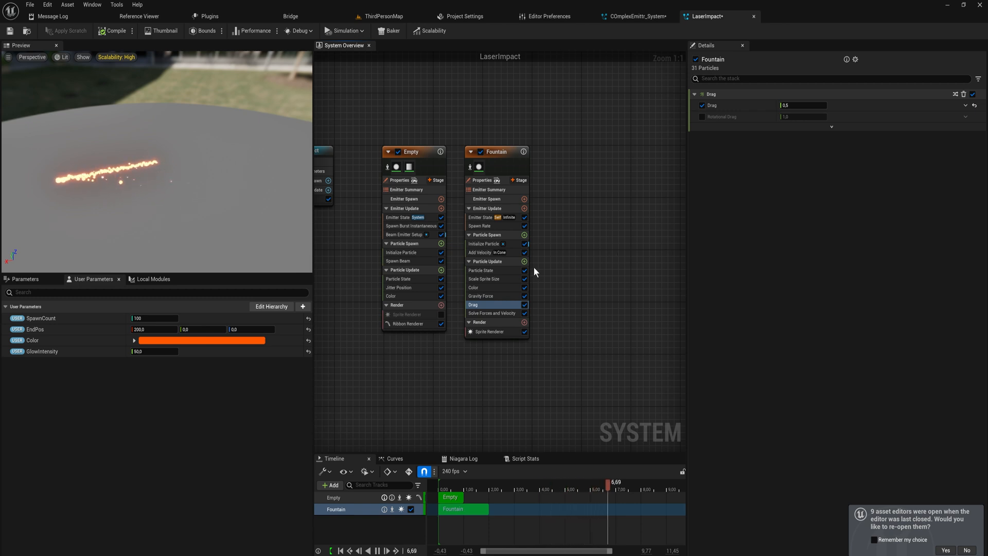
Step: Switch the Fountain's sprite size mode to Random Non-Uniform, with a minimum of 1 by 1 and a maximum of 7 by 7
left_click(491, 244)
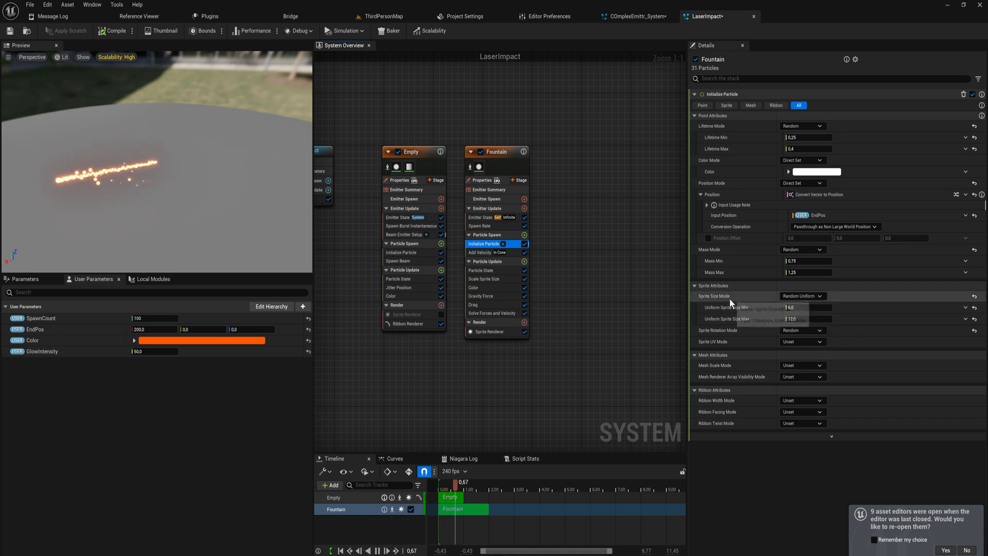
left_click(811, 297)
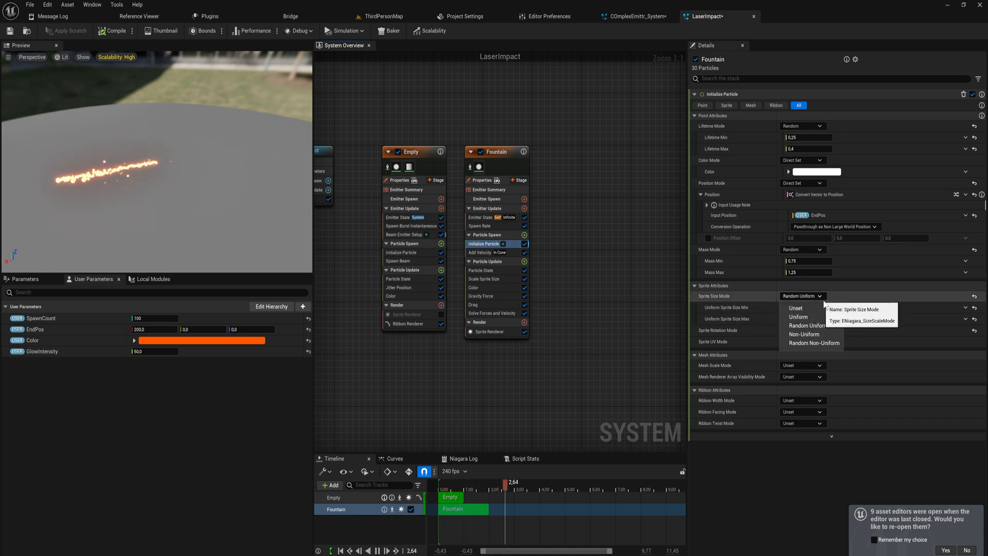
left_click(826, 342)
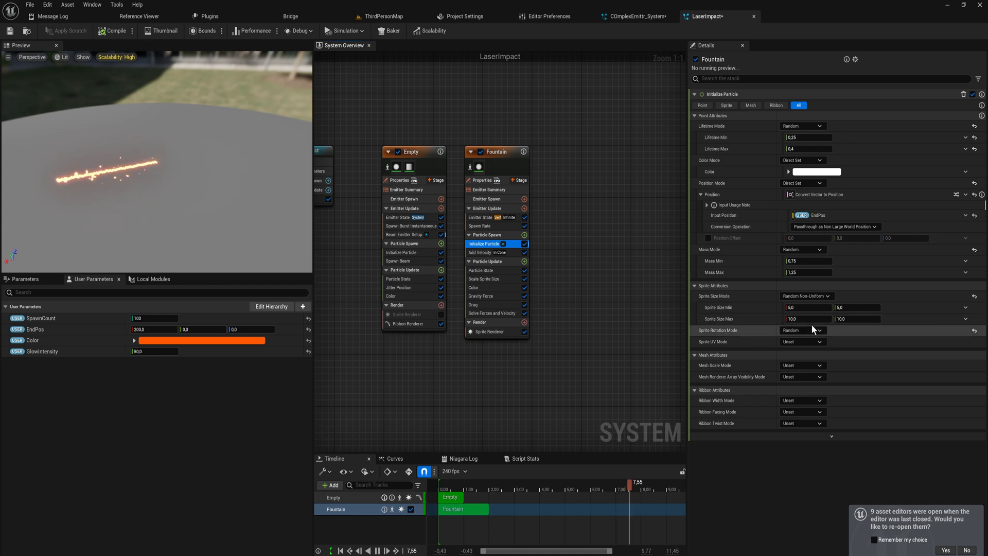
left_click_drag(809, 310, 794, 310)
left_click(854, 308)
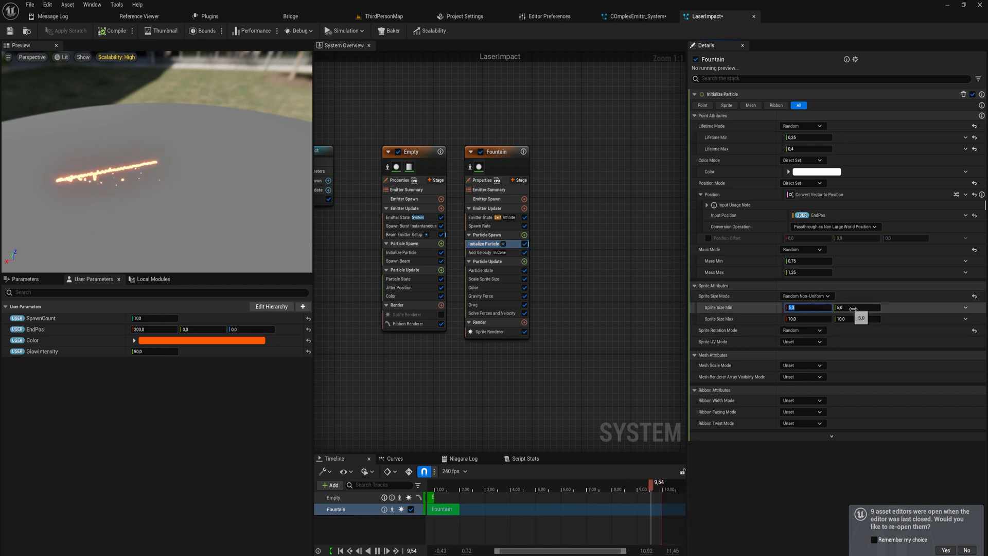
type("1")
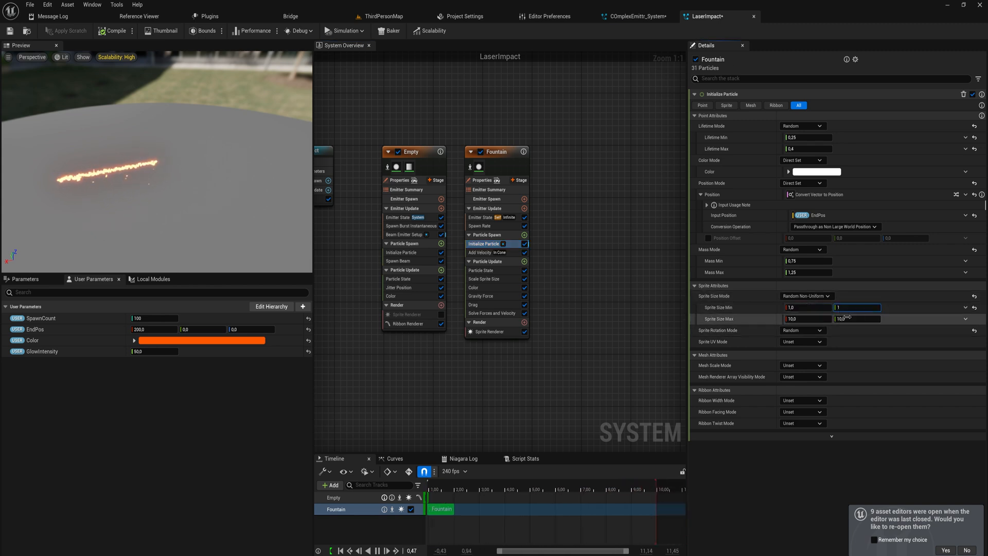
left_click(813, 319)
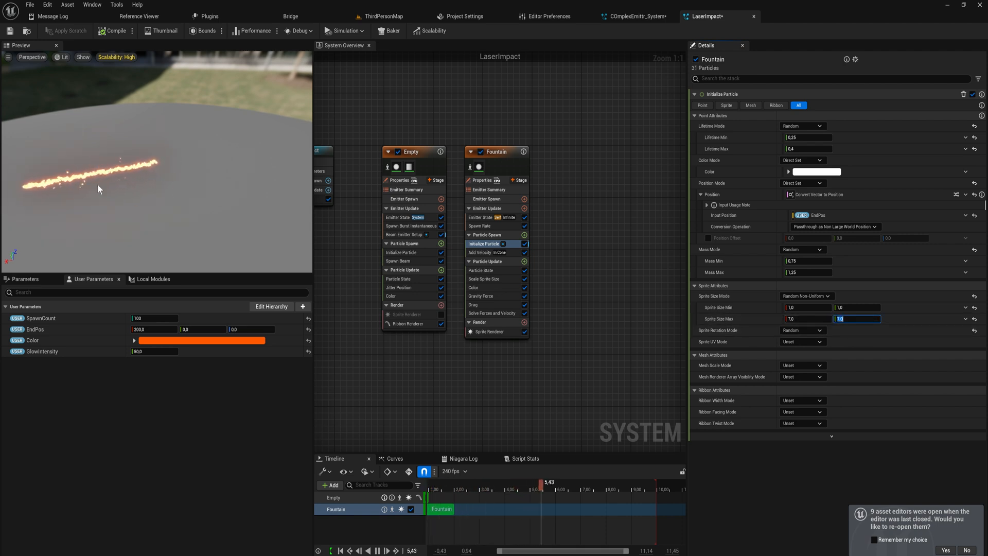
Step: Raise the Fountain's minimum sprite size to 2 by 2 and its maximum sprite size in X to 9
left_click(808, 307)
type("2")
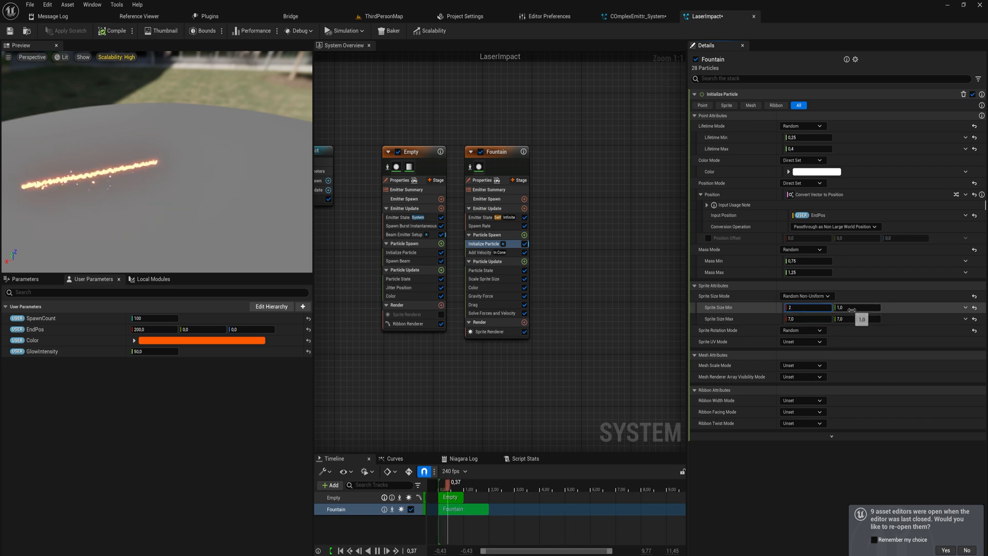
left_click(851, 309)
type("2")
left_click(813, 321)
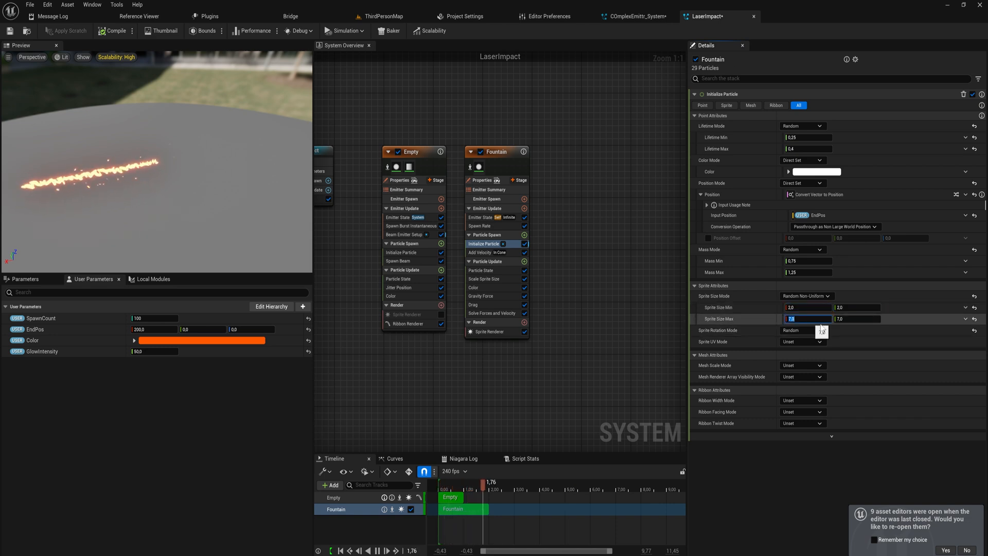
type("9")
key("Return")
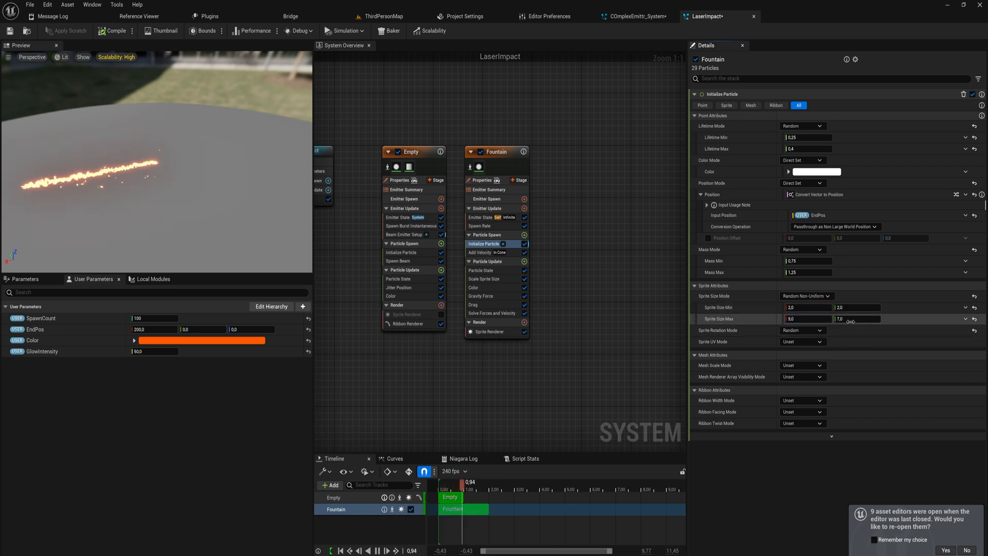
Step: Change the sprite alignment mode in the Fountain's Sprite Renderer
left_click(502, 332)
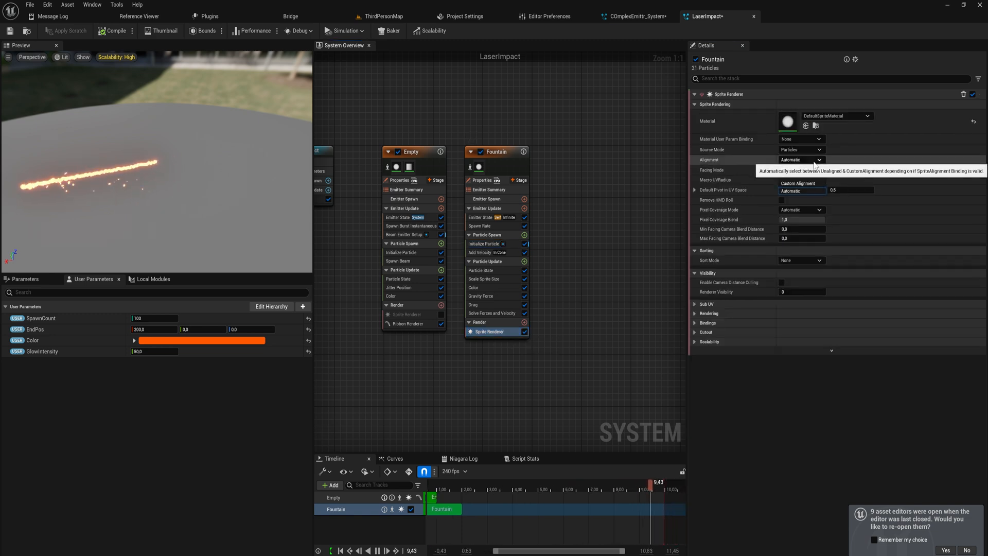
left_click(792, 160)
left_click(802, 184)
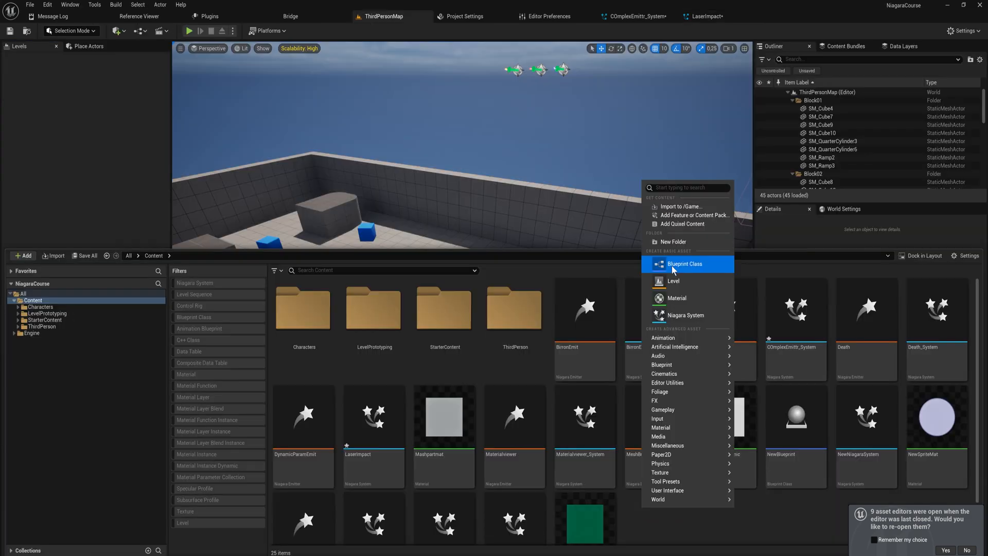
Step: Create a Blueprint class named LaserActor in the Content folder with Actor as its parent
left_click(672, 264)
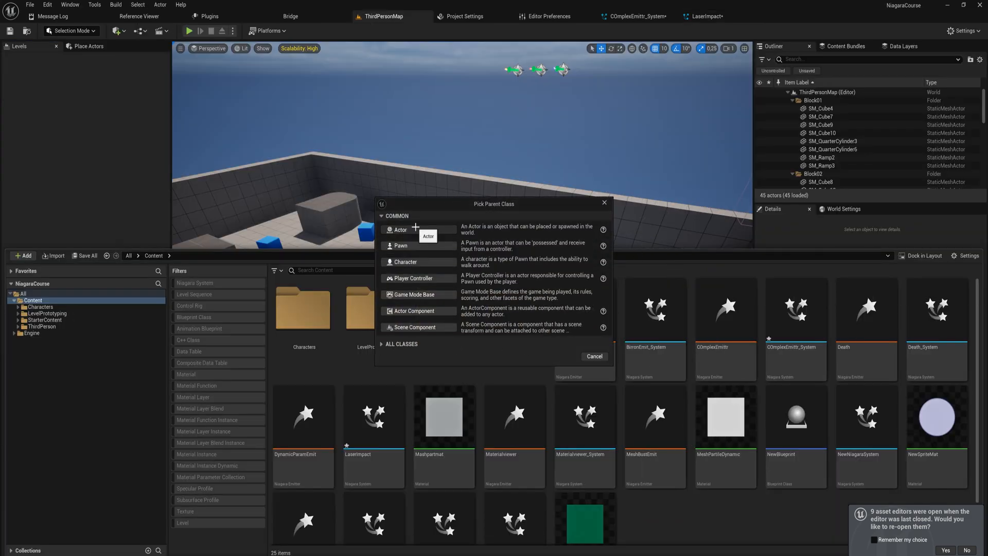
left_click(416, 227)
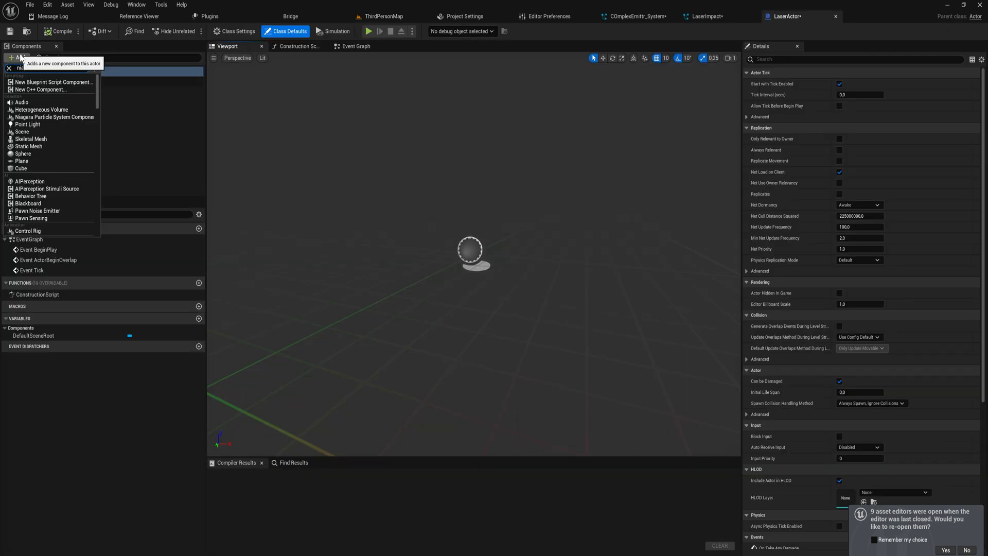
Step: Add a Niagara particle system component to LaserActor and assign LaserImpact as its system asset
key("Return")
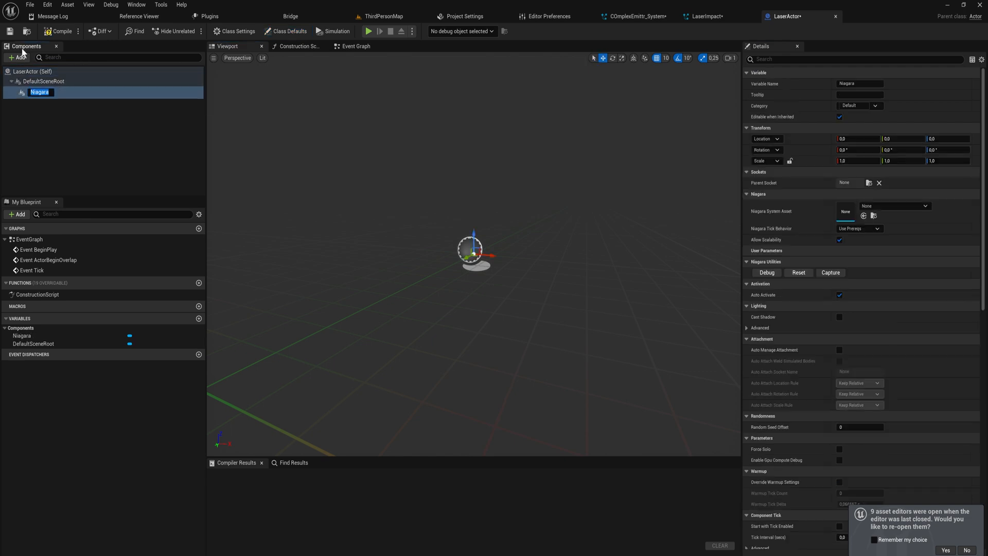
left_click(888, 206)
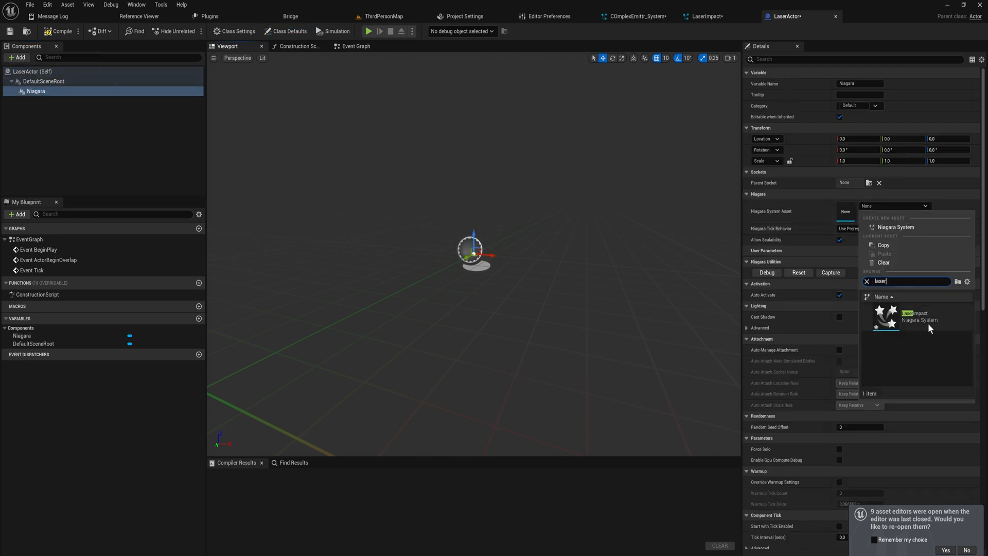
left_click(928, 323)
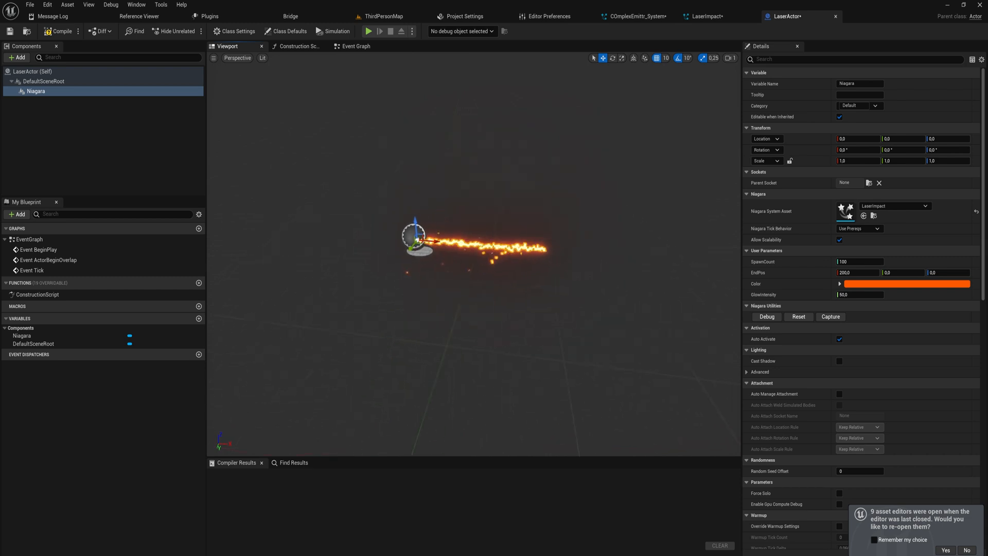
Step: Set the Niagara component's Color user parameter to blue (hex sRGB 006EFFFF)
right_click_drag(494, 283, 535, 286)
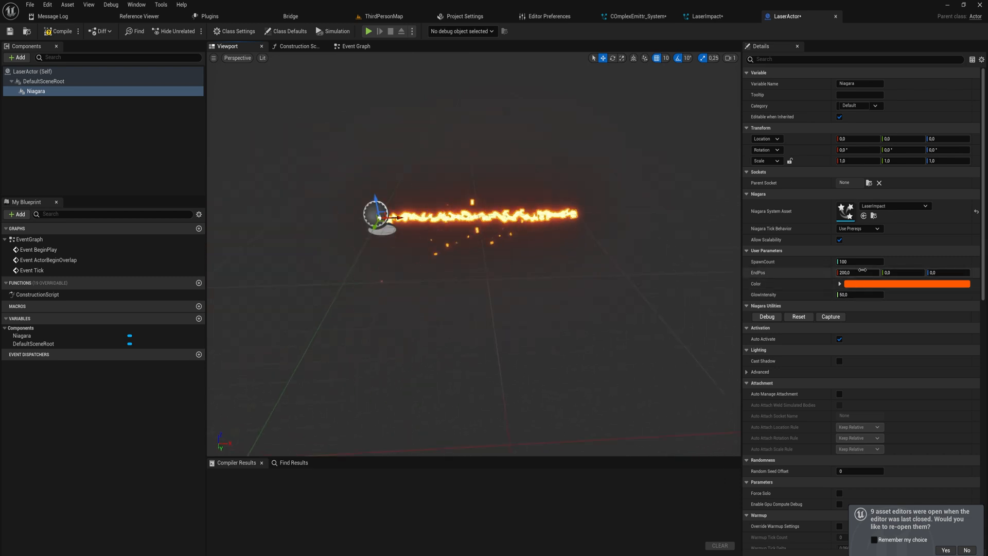
right_click_drag(458, 262, 455, 274)
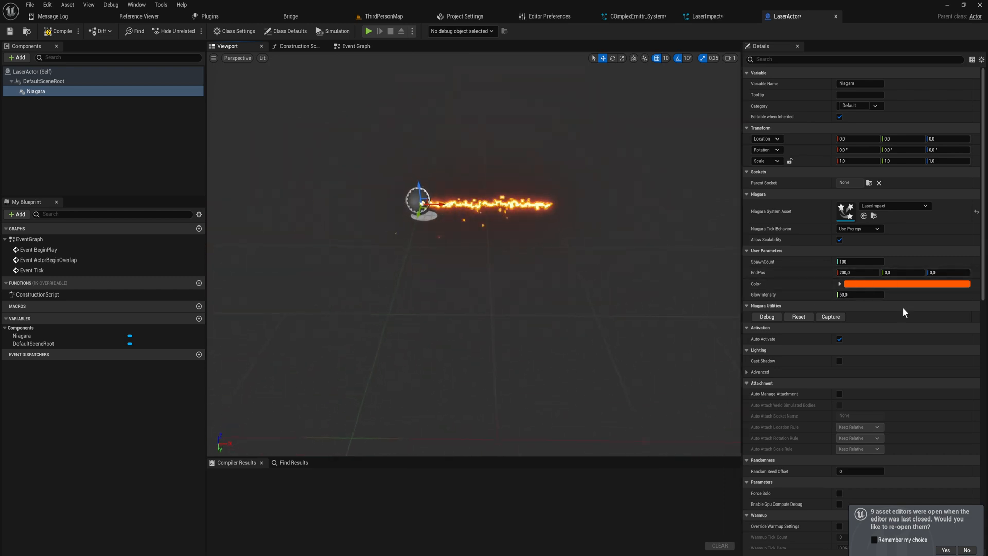
left_click(874, 282)
left_click_drag(771, 353, 727, 324)
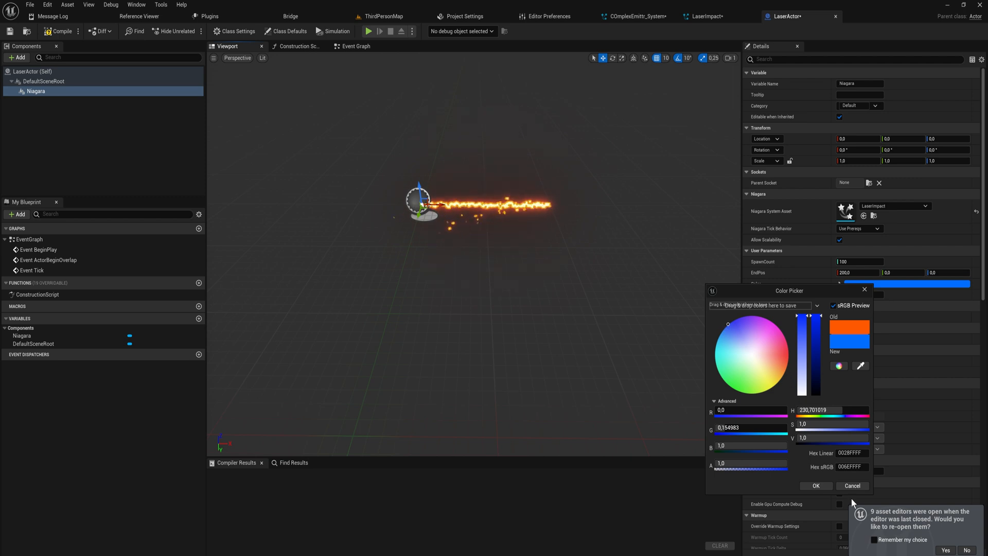
left_click(826, 483)
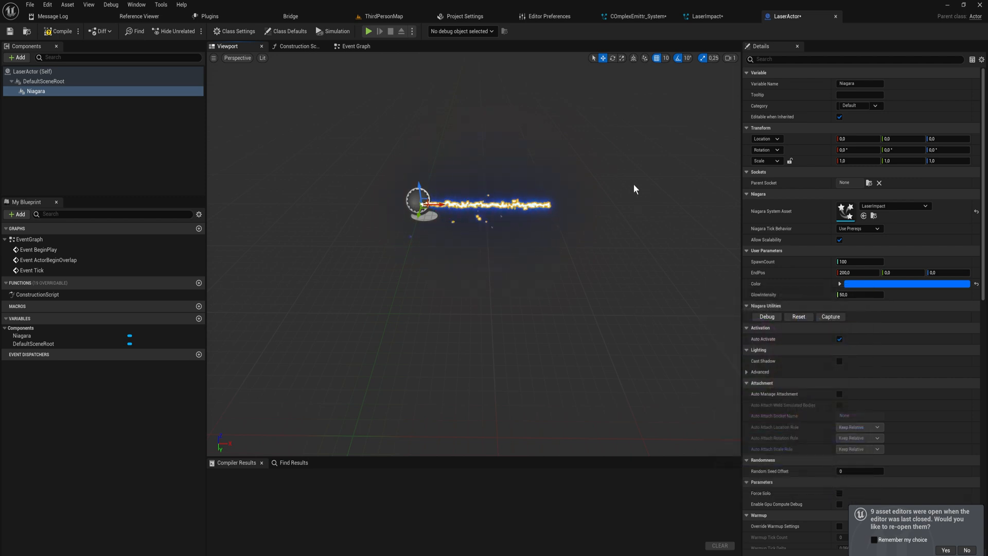
Step: In the Construction Script, add a Set Vector Parameter node targeting the Niagara component and connect it to the script's execution output
left_click(308, 52)
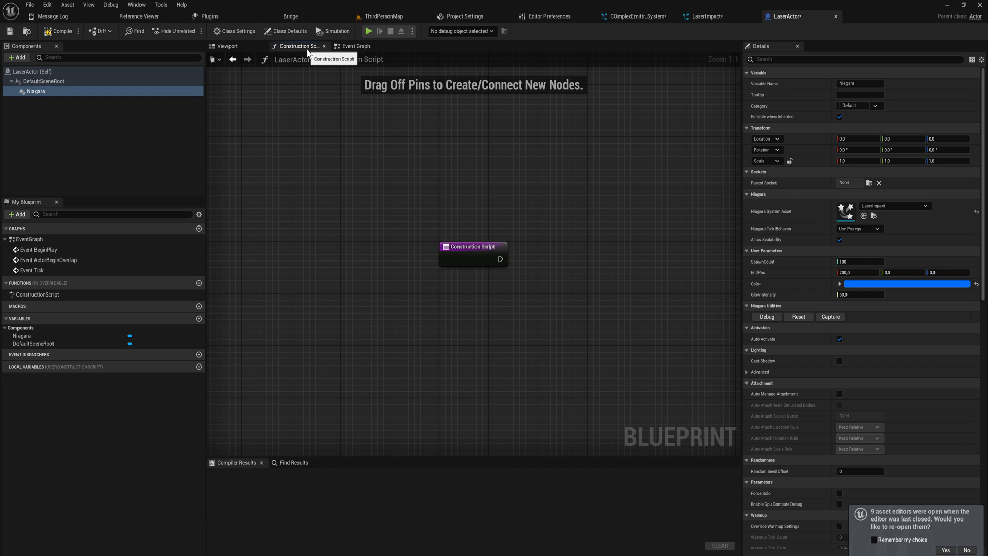
left_click_drag(40, 91, 482, 153)
right_click_drag(563, 194, 384, 185)
left_click_drag(343, 149, 397, 186)
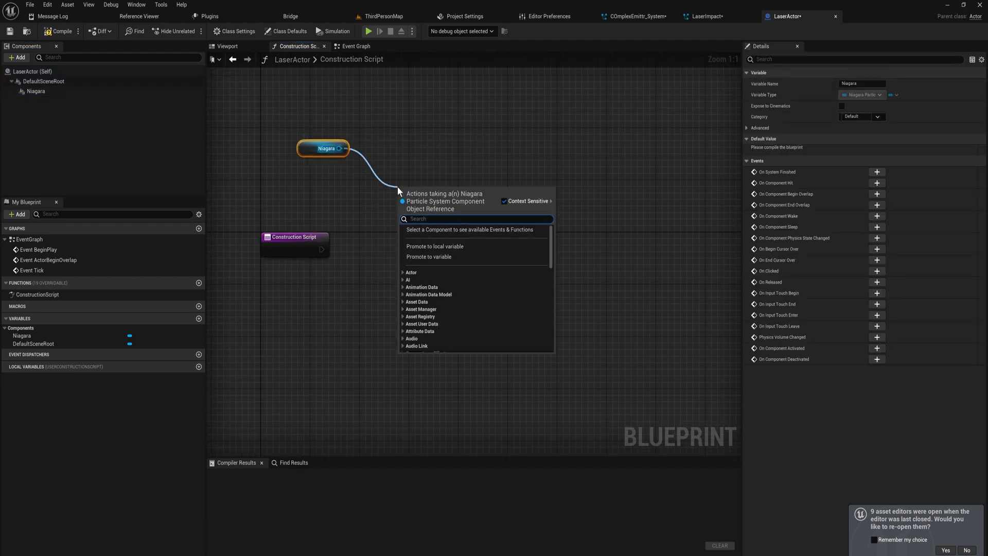
type("set vector para")
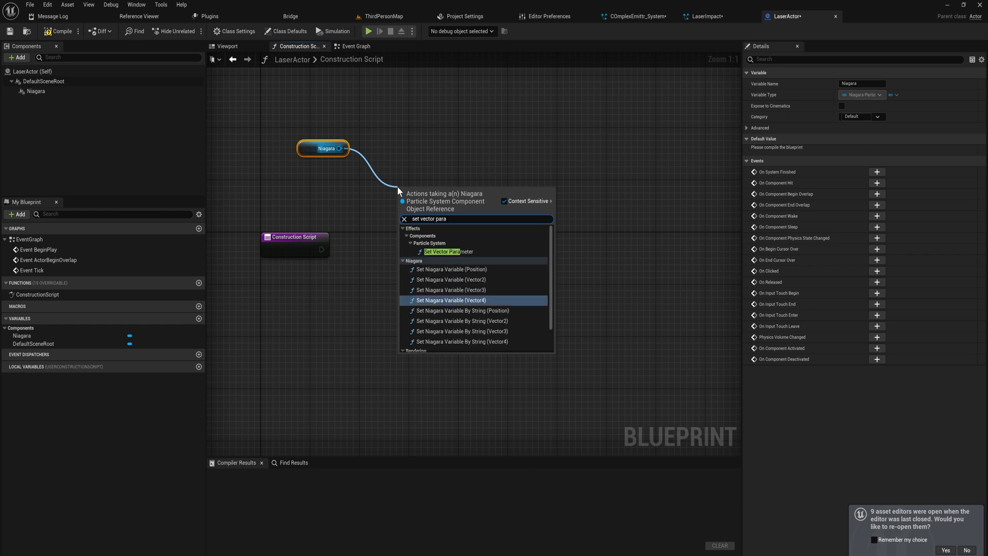
left_click(446, 251)
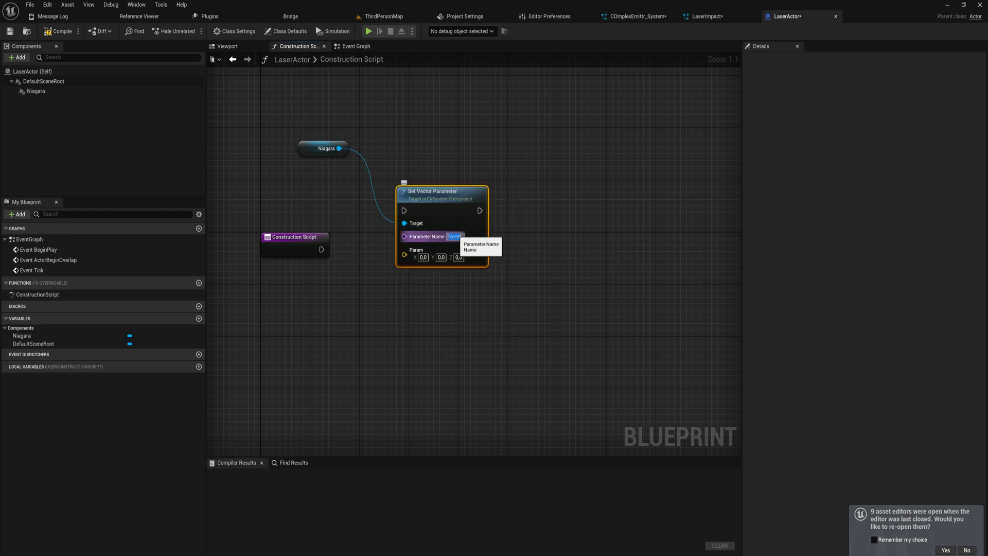
left_click(327, 319)
left_click_drag(321, 250, 403, 211)
left_click_drag(445, 193, 427, 233)
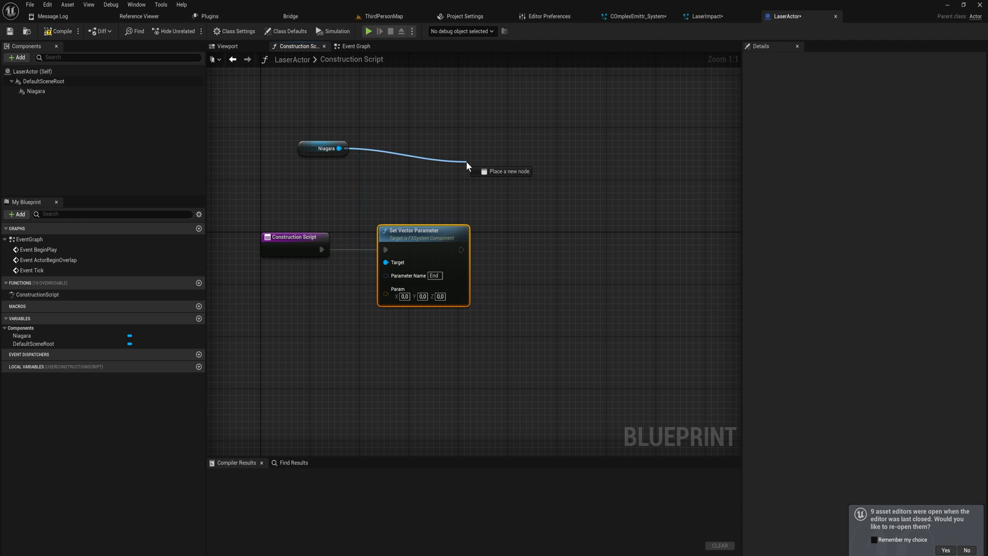
Step: Add a Set Int Parameter node that targets the same Niagara component reference
left_click_drag(467, 163, 467, 164)
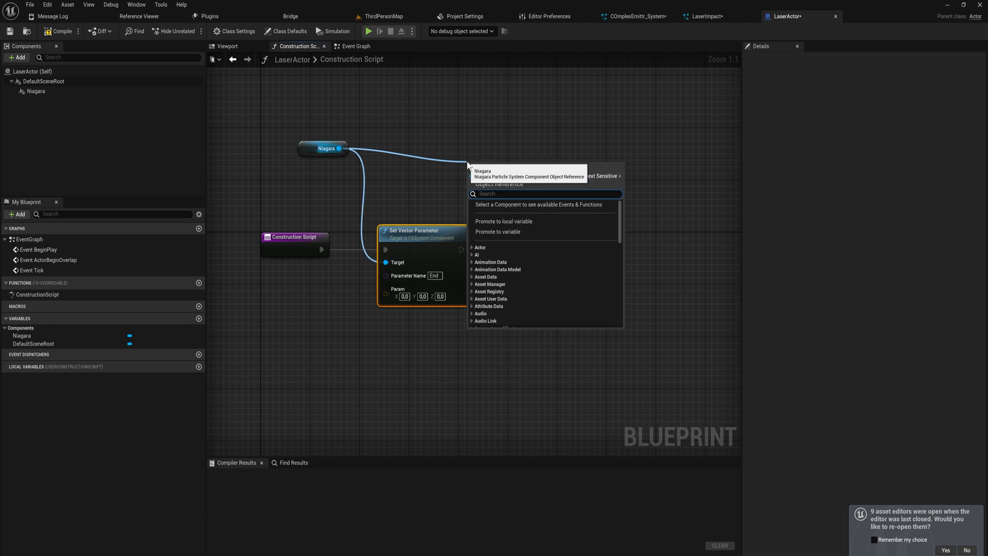
type("set int")
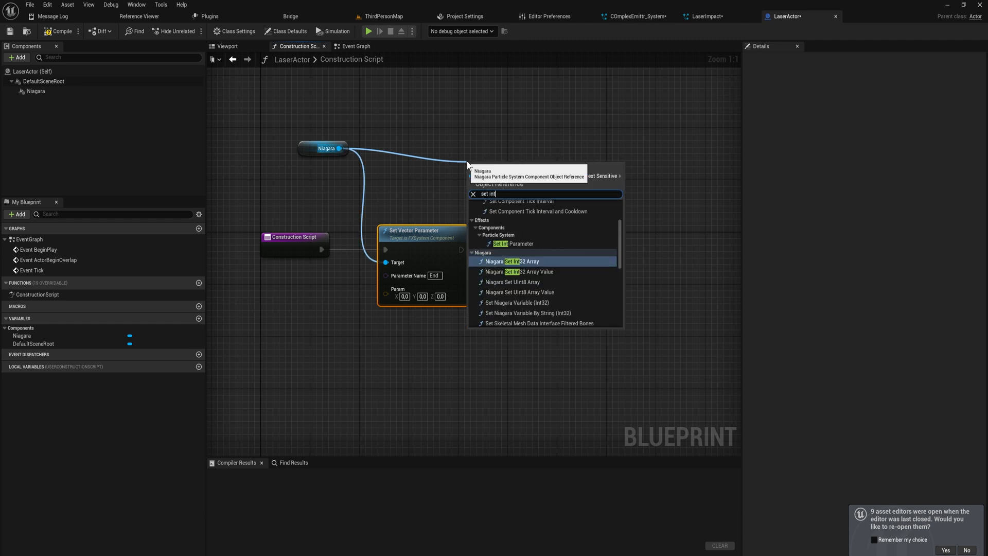
key("Up")
key("Up")
key("Return")
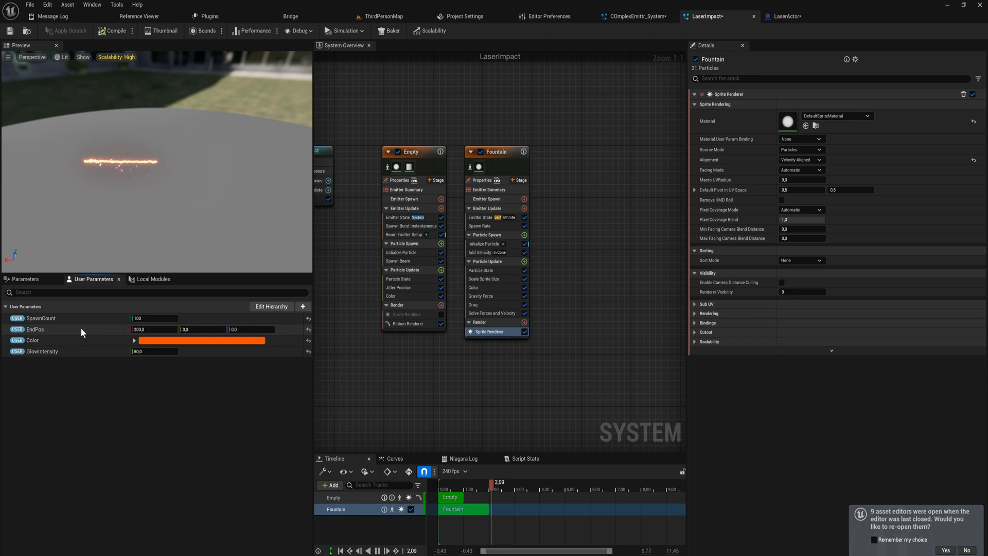
Step: Copy the EndPos user parameter's name from LaserImpact into the Set Vector Parameter node's Parameter Name
right_click(43, 330)
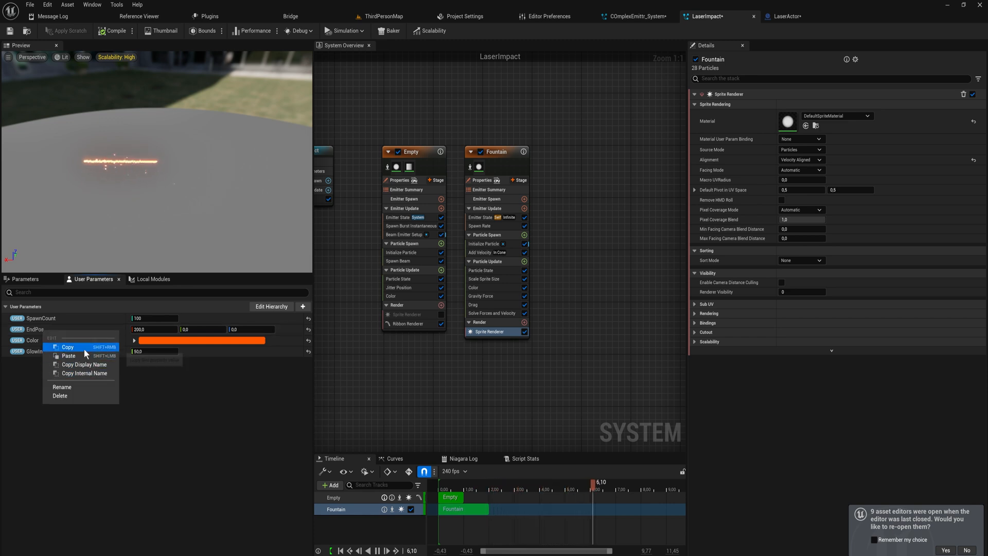
left_click(84, 348)
left_click(798, 16)
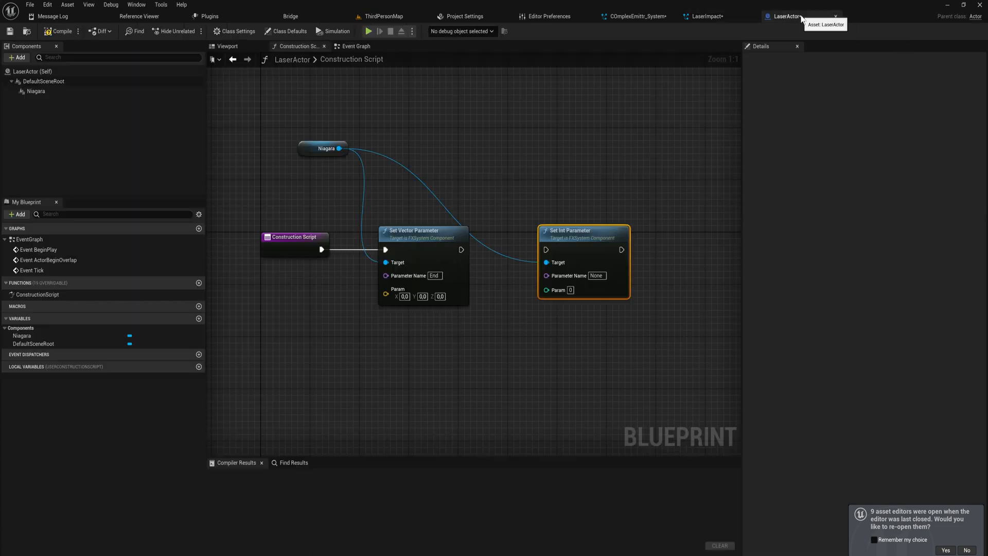
key("ctrl+v")
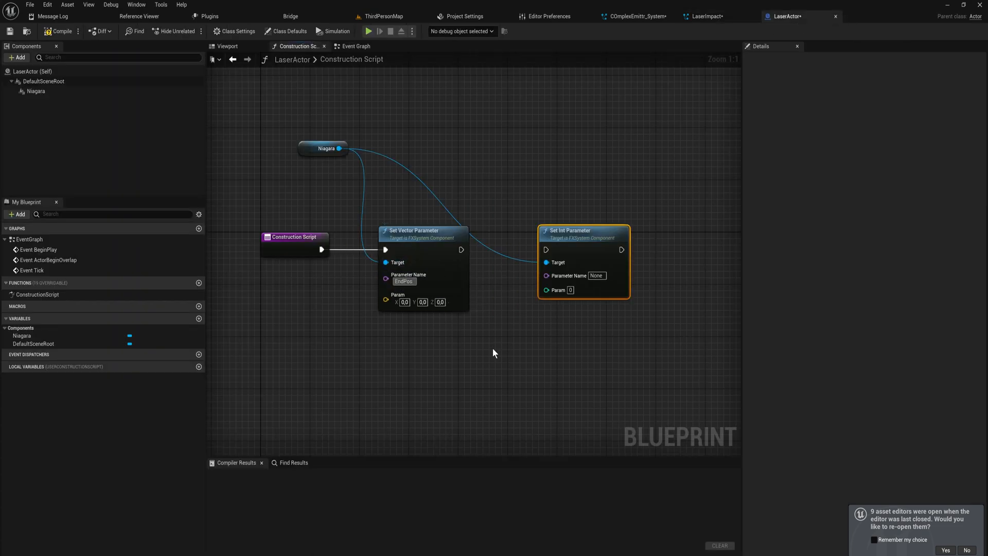
left_click(492, 347)
Step: Copy the SpawnCount name from LaserImpact into the Set Int Parameter node and connect its execution after Set Vector Parameter
left_click(722, 16)
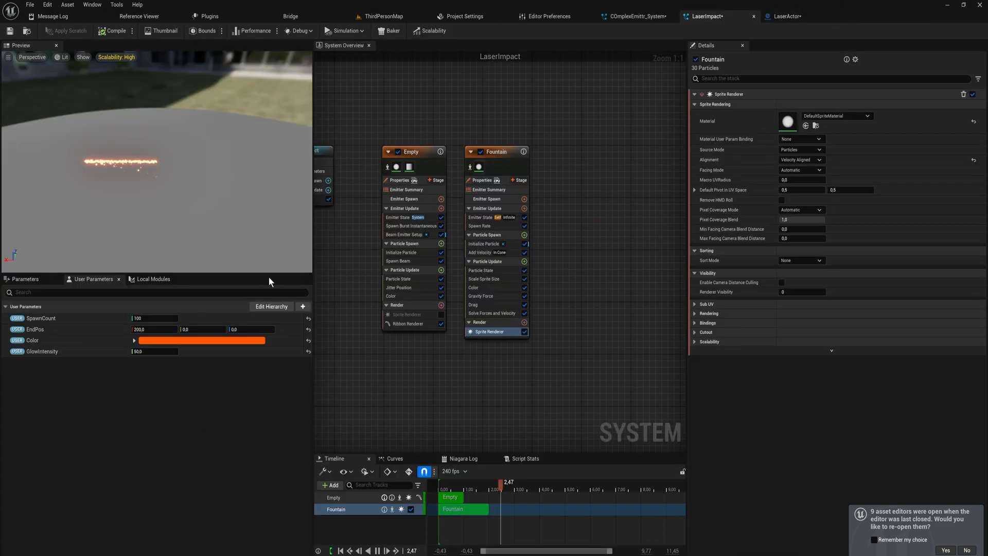
right_click(56, 318)
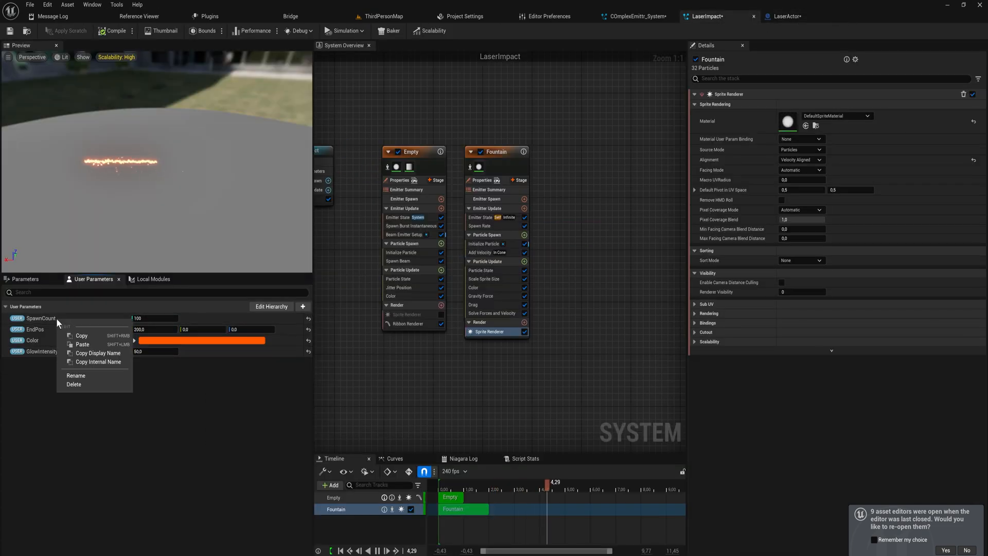
left_click(97, 352)
left_click(787, 16)
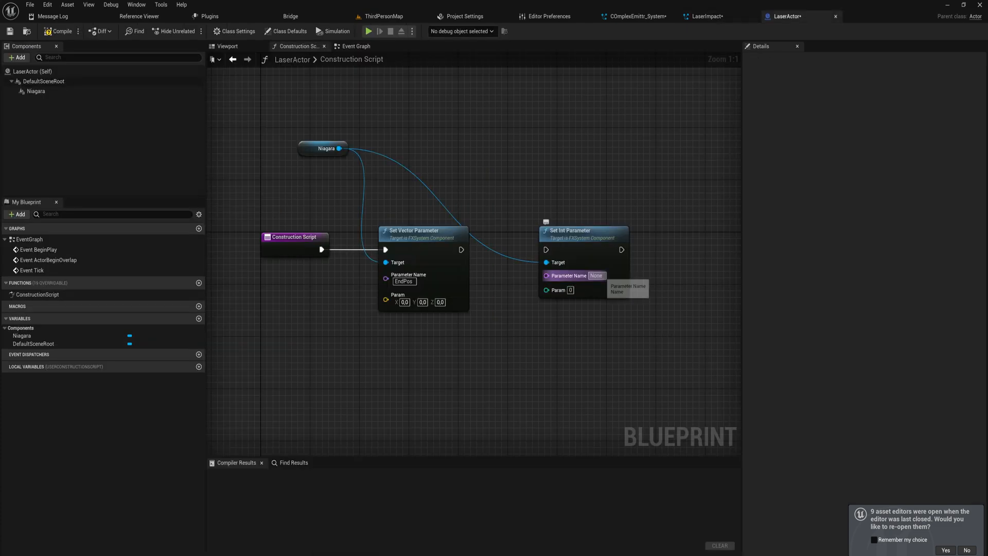
left_click_drag(546, 249, 461, 250)
left_click(578, 230)
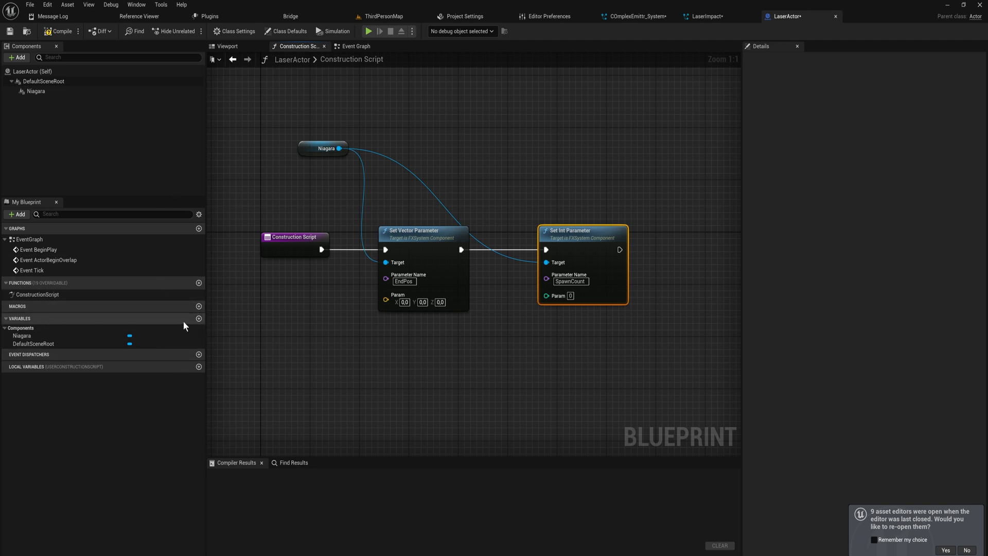
Step: Create a Vector variable named EdnPos and connect its getter to the Param input of Set Vector Parameter
left_click(198, 318)
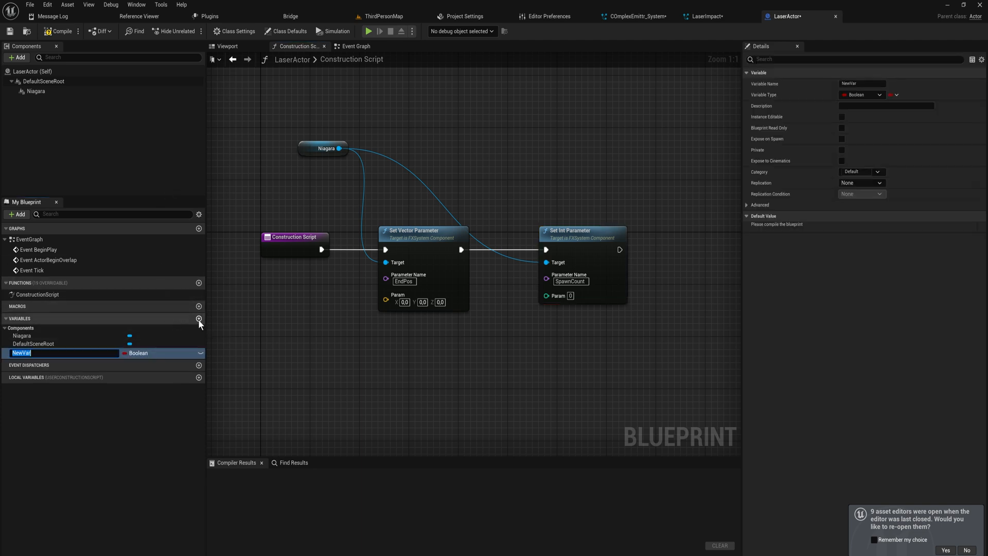
key("Return")
left_click(140, 356)
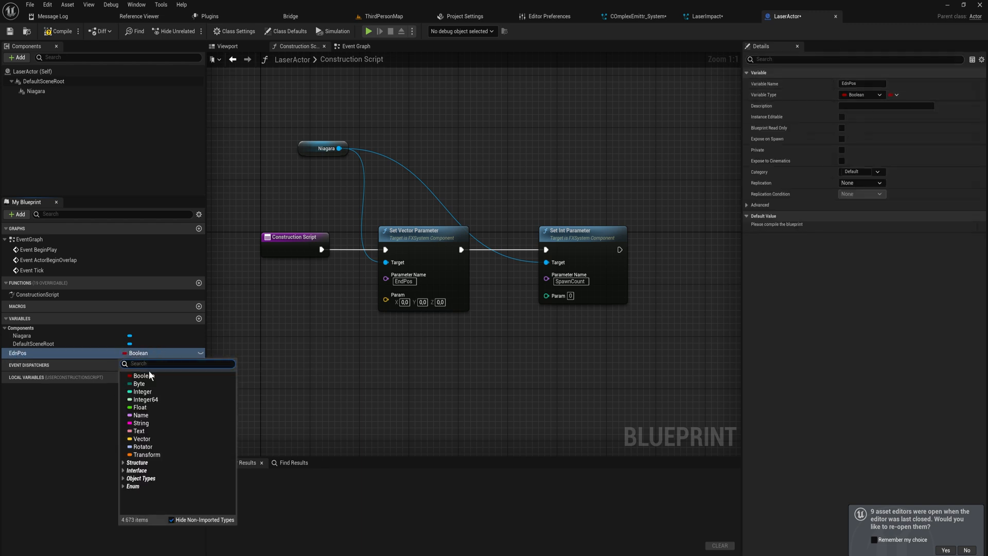
left_click(156, 436)
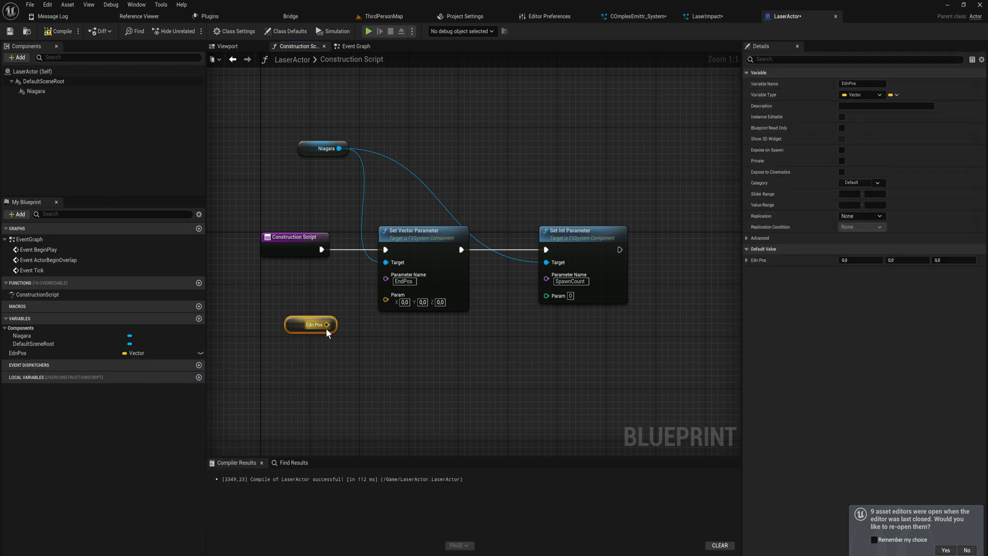
left_click_drag(327, 325, 395, 296)
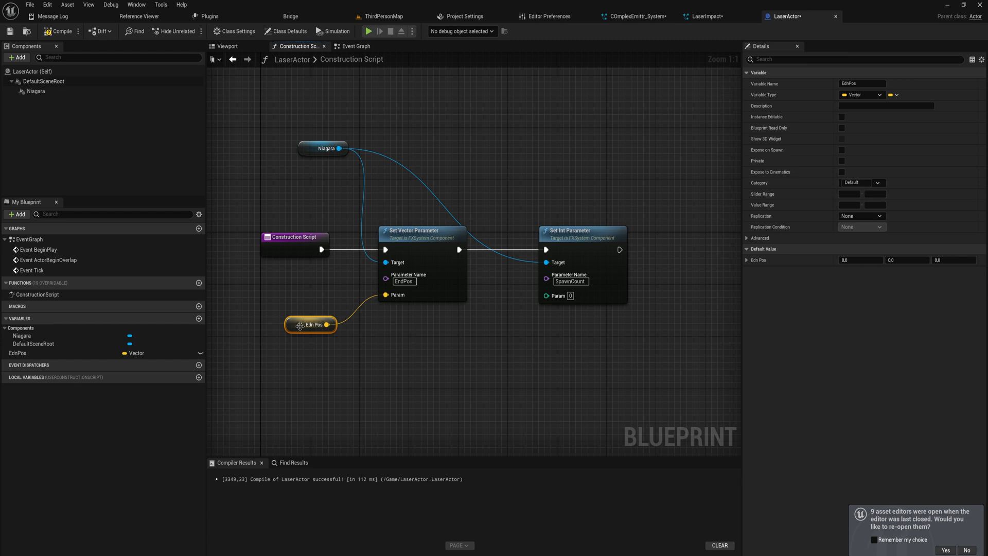
left_click_drag(300, 326, 288, 319)
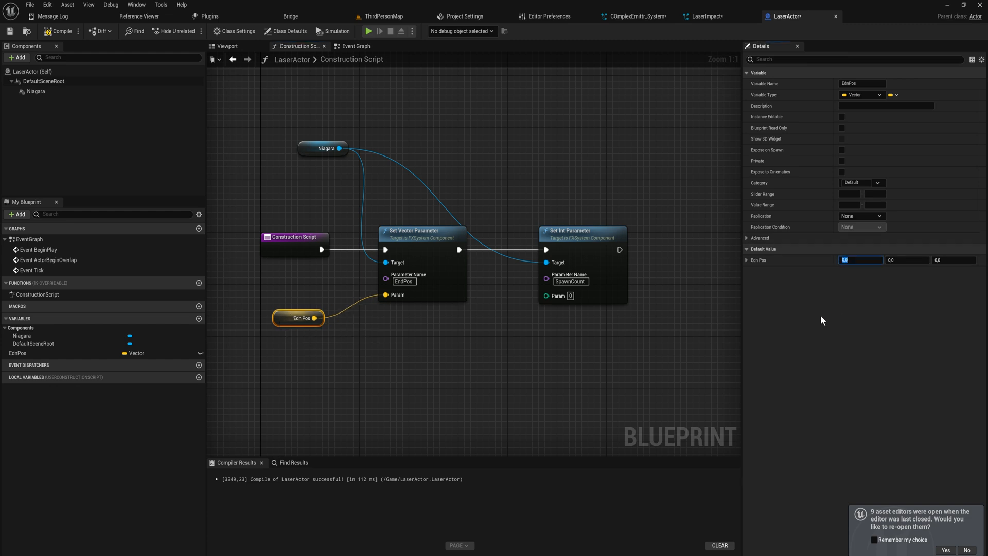
Step: Set the EdnPos default X value to 200 and space out the getter and Set Int Parameter nodes
type("200")
key("Return")
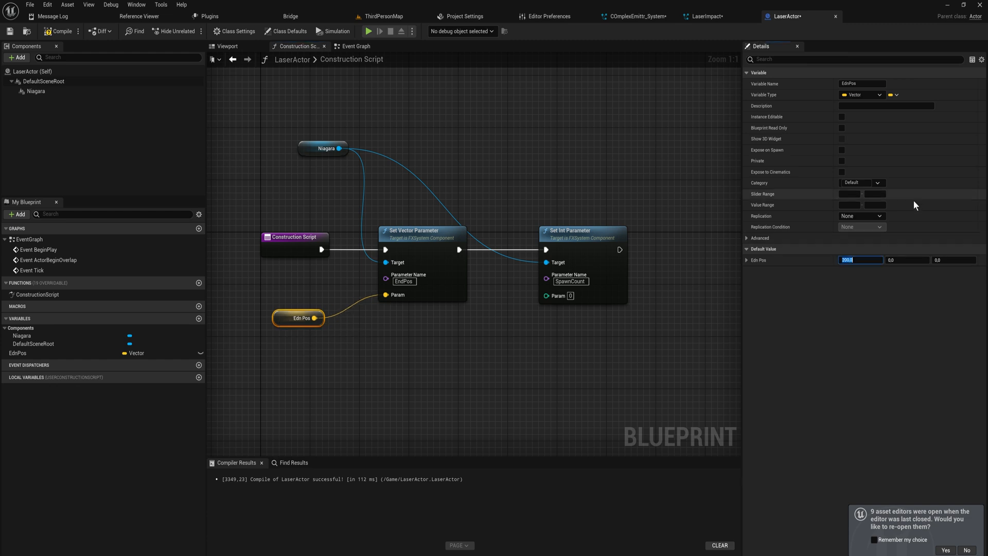
right_click_drag(418, 329, 401, 324)
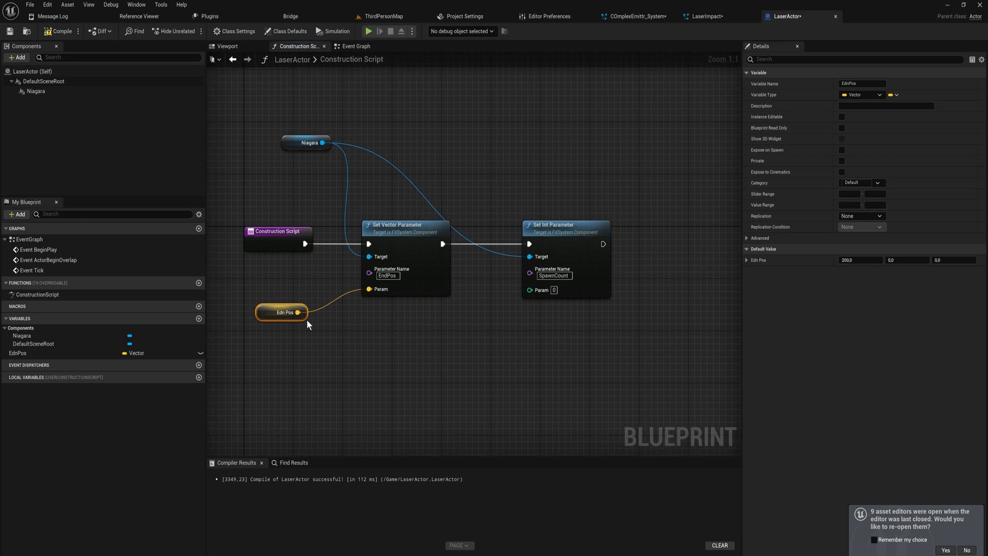
left_click_drag(269, 318, 248, 313)
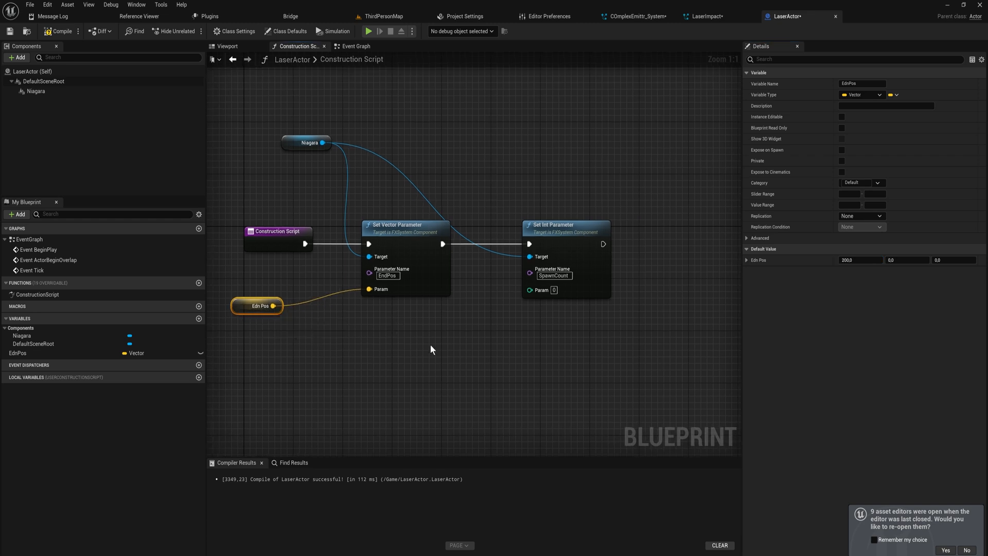
left_click_drag(587, 289, 606, 289)
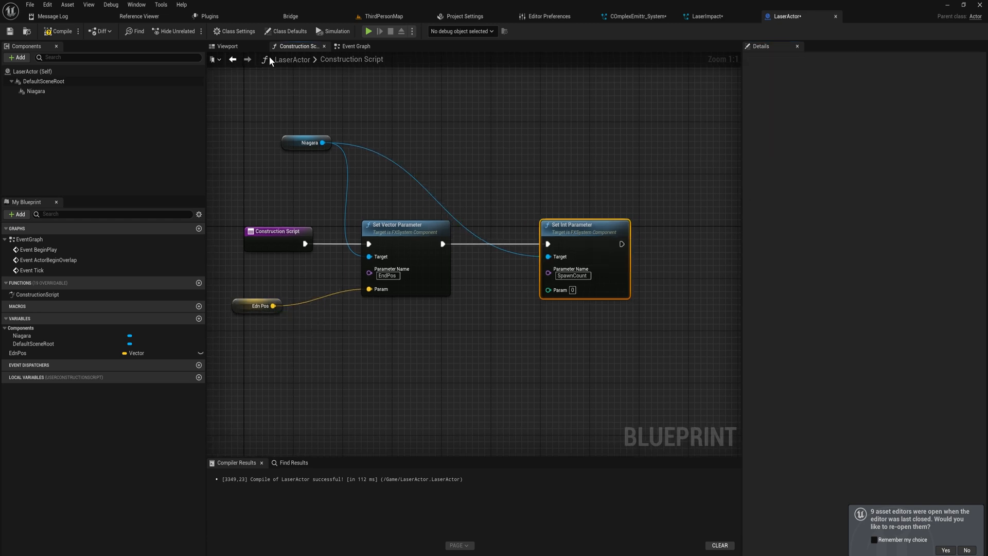
Step: Compile LaserActor and raise the EdnPos default X to about 2972 while previewing the beam in the viewport
left_click(240, 48)
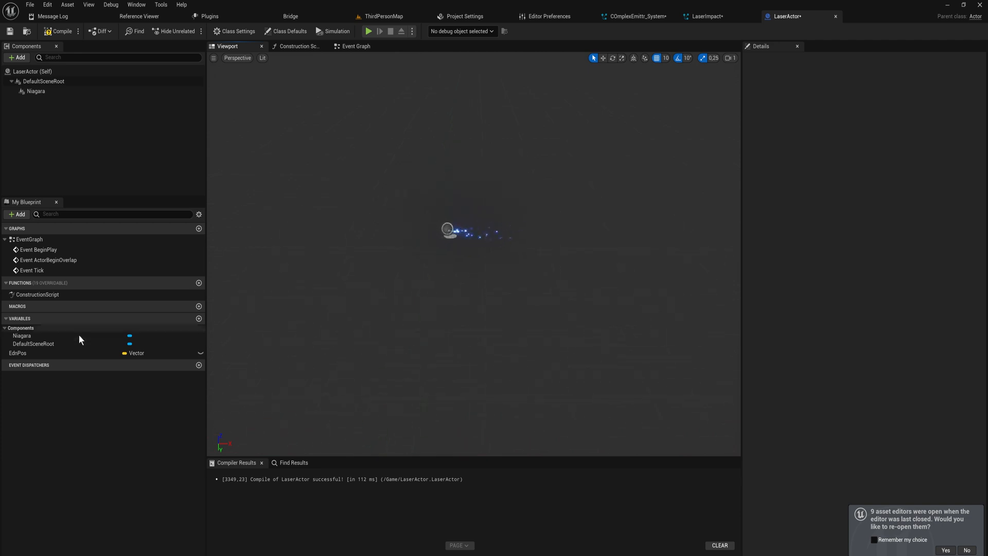
left_click(58, 31)
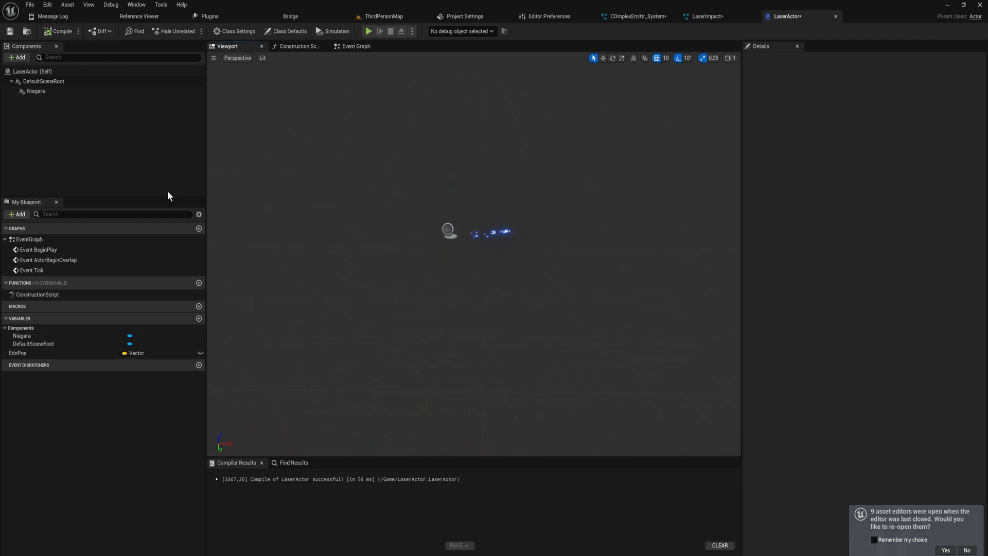
left_click(85, 352)
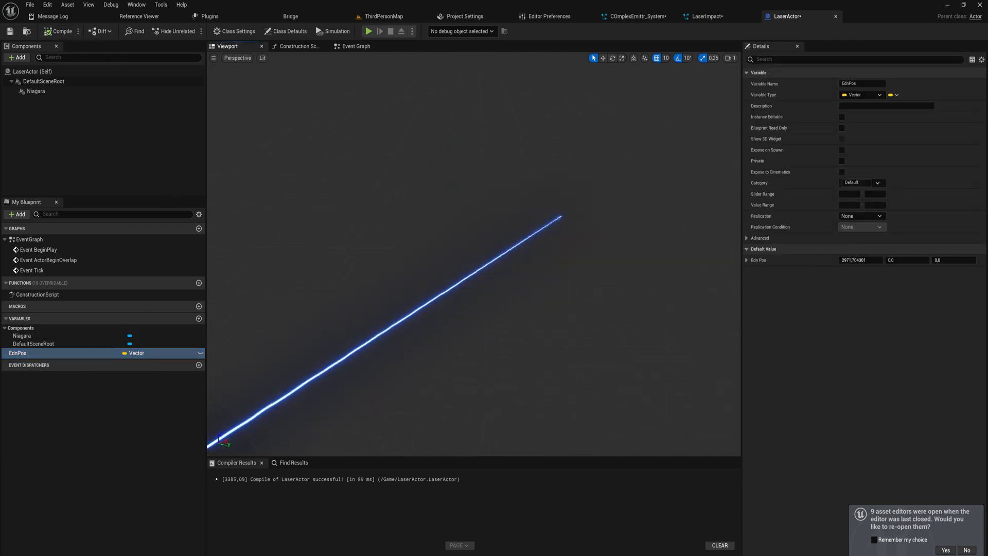
right_click_drag(463, 334, 712, 293)
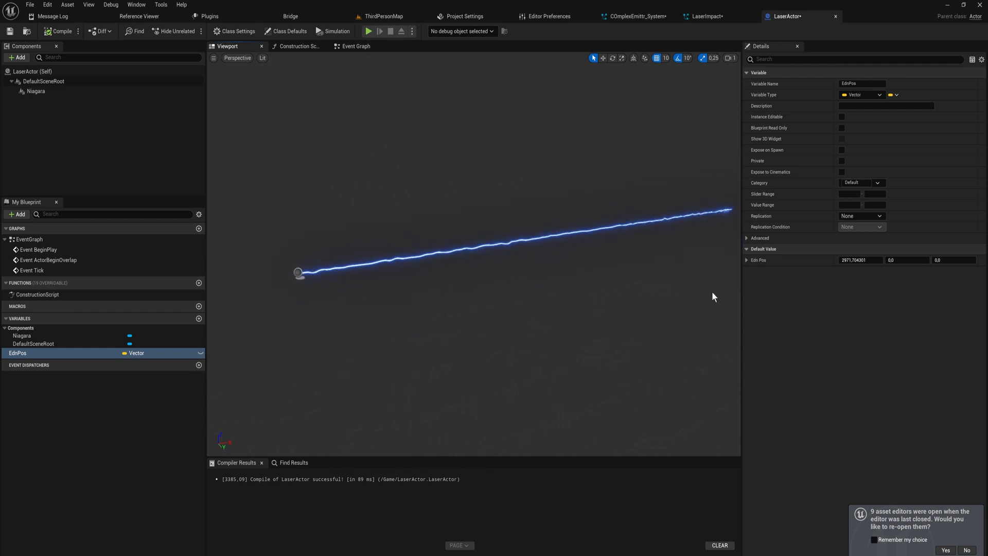
Step: Set the EdnPos default X value to 50 and inspect the beam and sparks up close
left_click(859, 260)
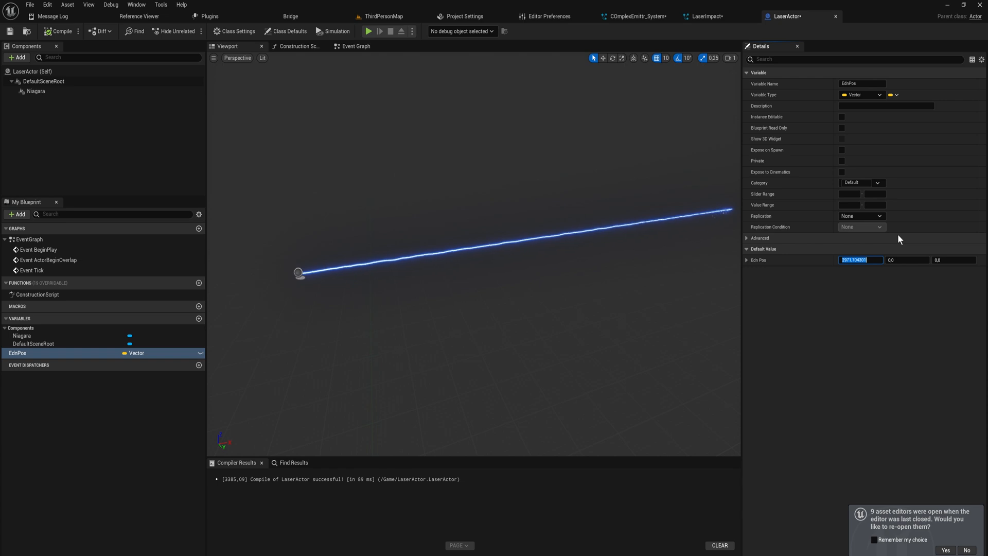
type("50")
key("Return")
right_click_drag(551, 229, 509, 213)
key("w")
key("w")
right_click_drag(570, 213, 570, 238)
key("s")
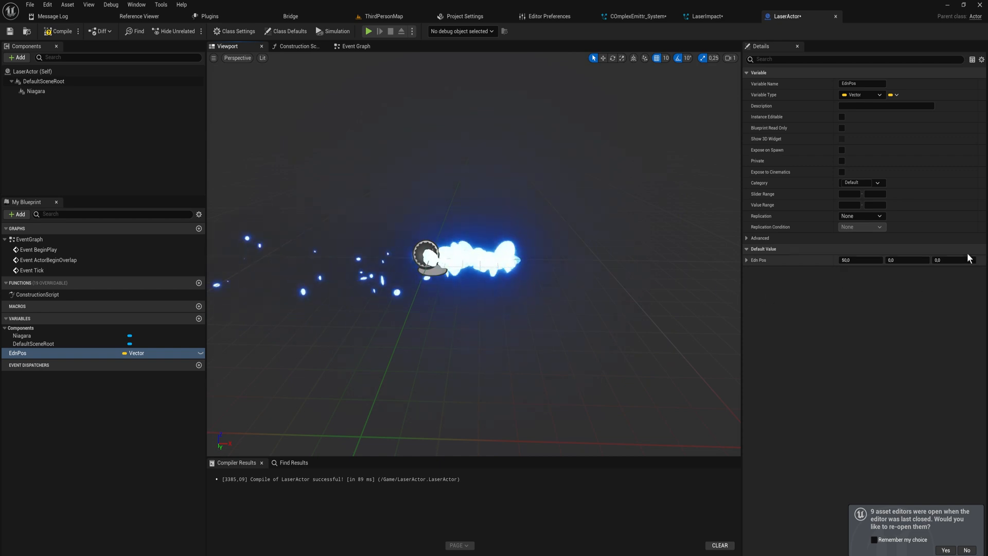
Step: Set the EdnPos default X value to 200 and view the whole beam in the preview
left_click(874, 263)
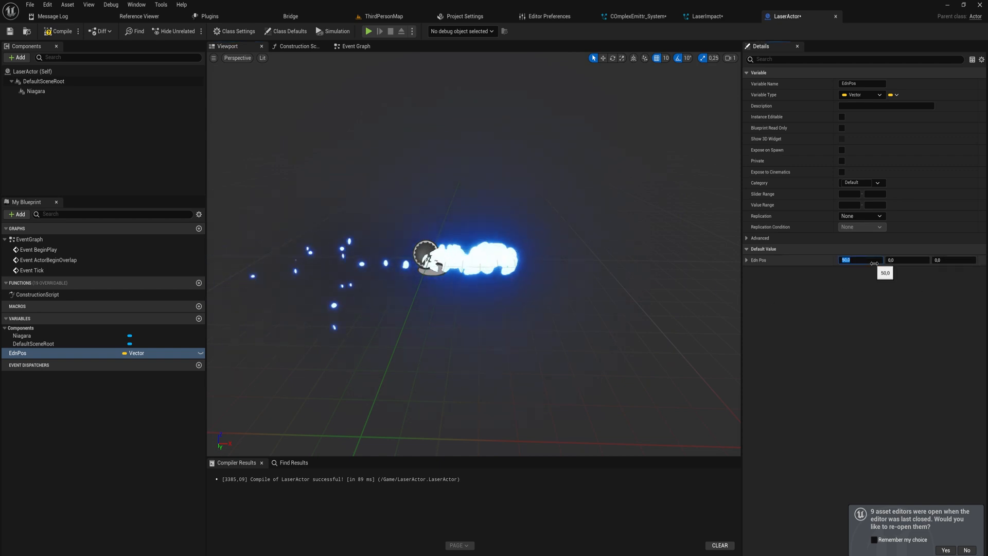
type("200")
key("Return")
scroll(535, 279, "down", 5)
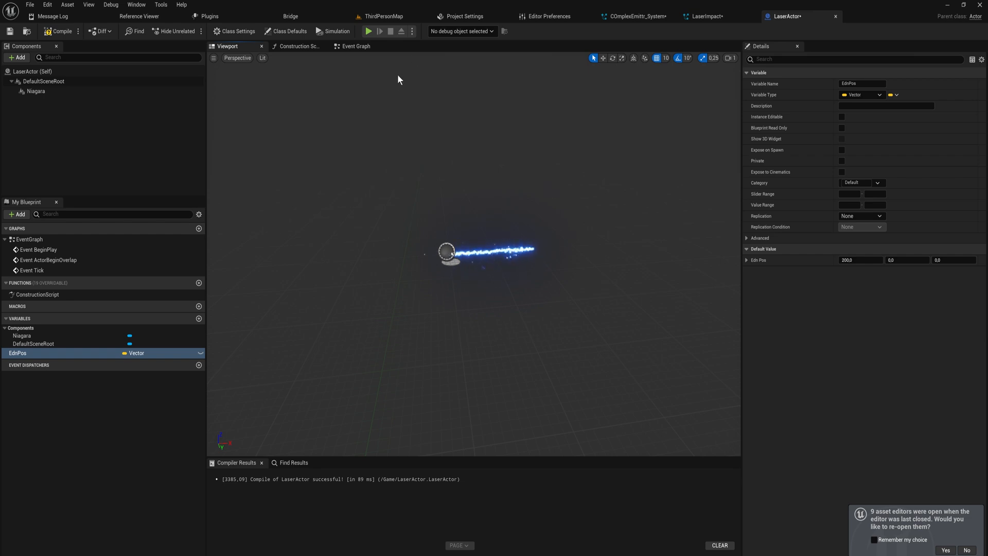
Step: In the Construction Script, add a Vector Length node fed by the EdnPos getter
left_click(360, 46)
left_click(301, 47)
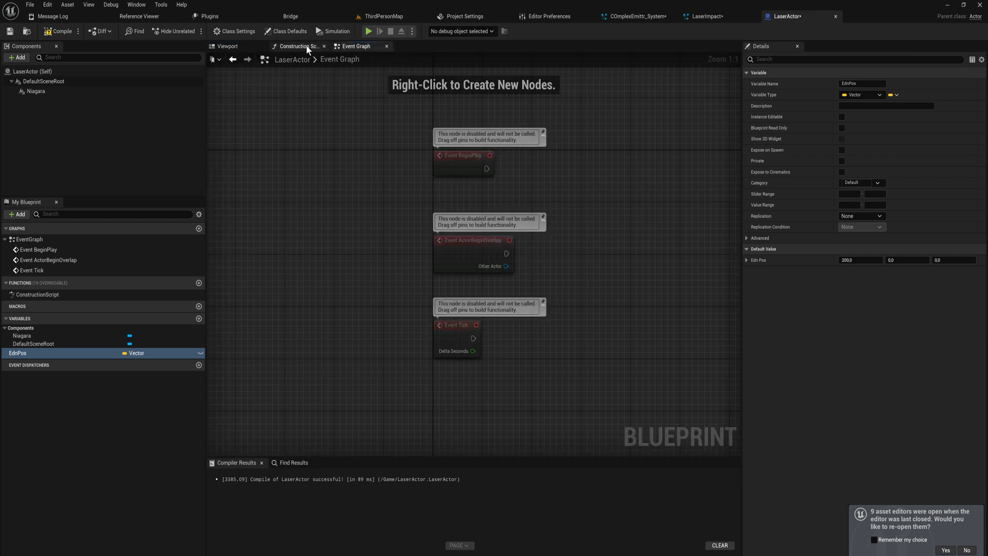
left_click_drag(441, 243, 549, 244)
left_click_drag(273, 306, 319, 338)
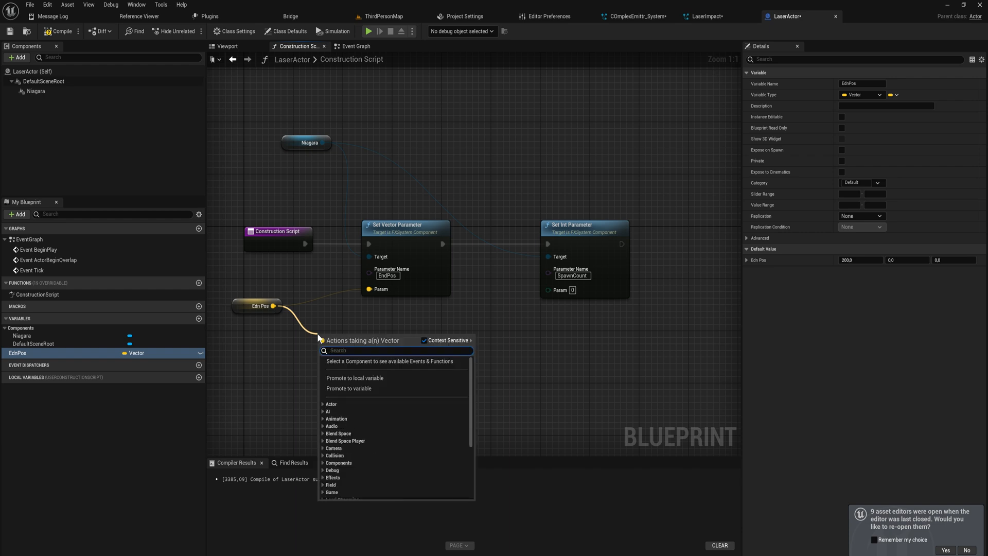
type("vector len")
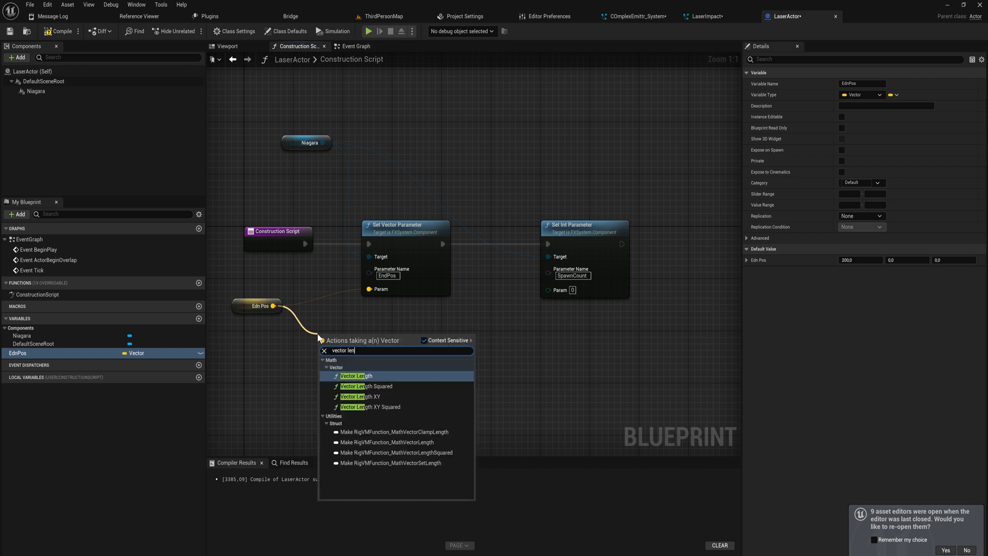
key("Return")
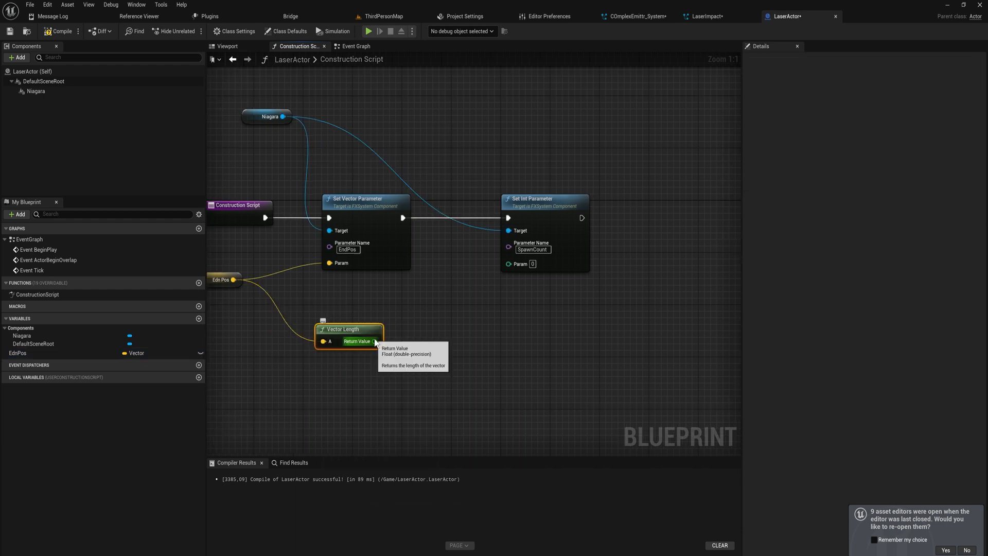
Step: Add a Divide node to the Vector Length result and set its divisor to 3
left_click_drag(375, 341, 429, 344)
type("/")
key("Return")
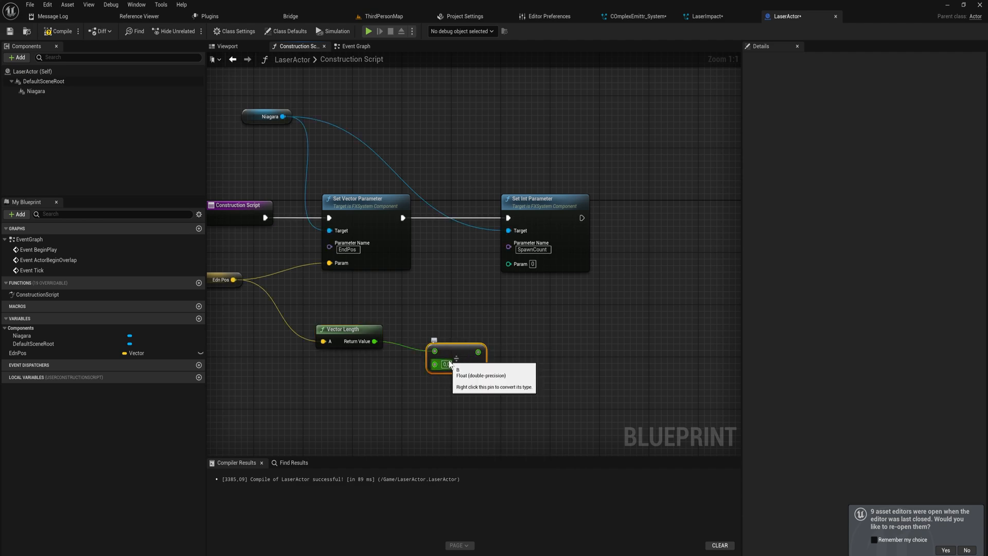
type("3")
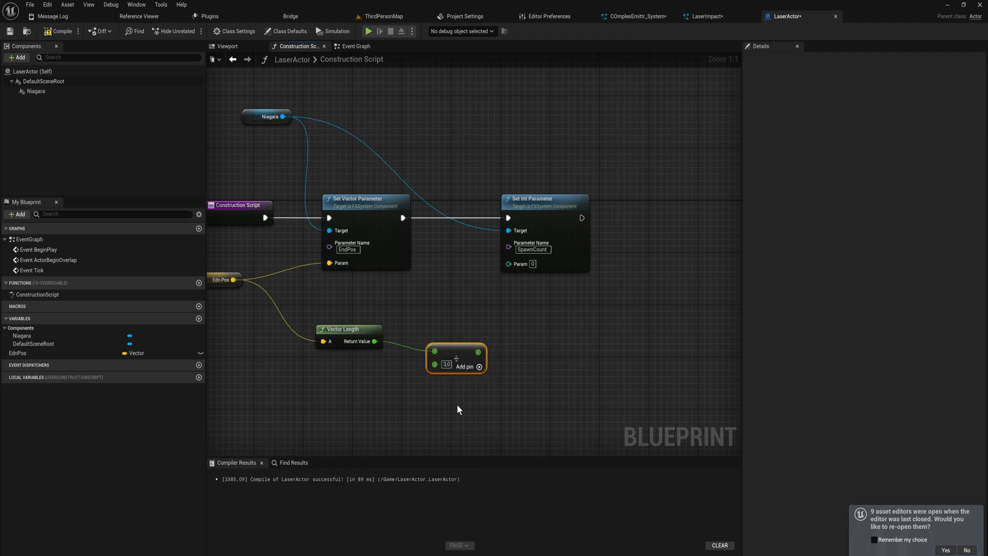
left_click(457, 404)
Step: Connect the division result through a Truncate node to Set Int Parameter's Param, tidy the nodes, and compile LaserActor
left_click_drag(478, 352, 517, 303)
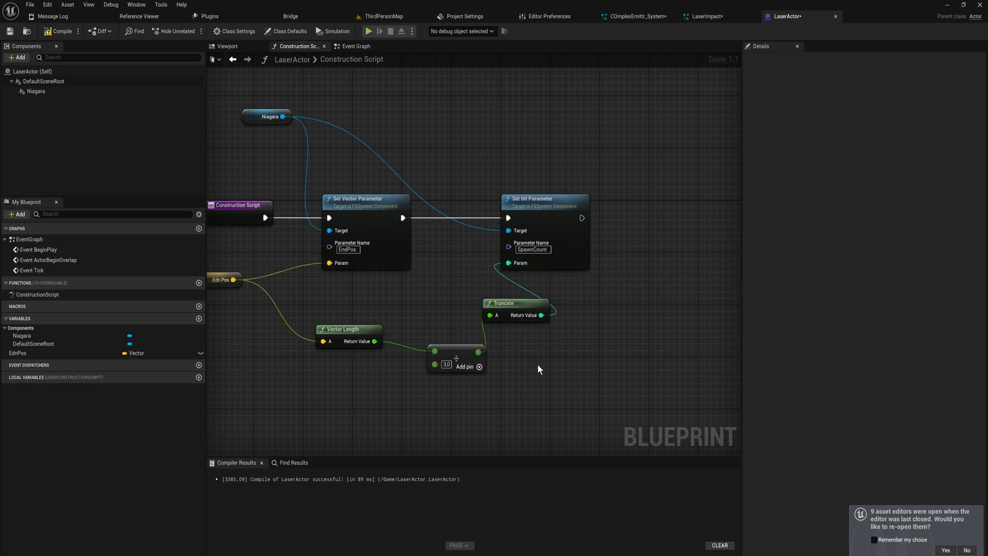
left_click_drag(538, 365, 455, 289)
left_click_drag(463, 349, 442, 343)
left_click(480, 327)
left_click_drag(495, 305, 513, 324)
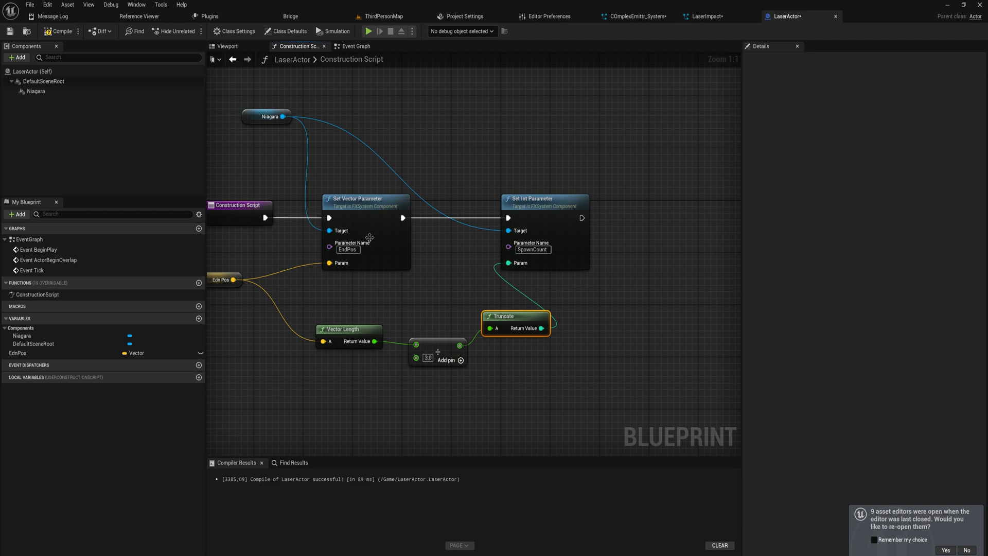
left_click(58, 31)
Step: Try an EdnPos default X value of 20000 and inspect the beam in the viewport
left_click(227, 46)
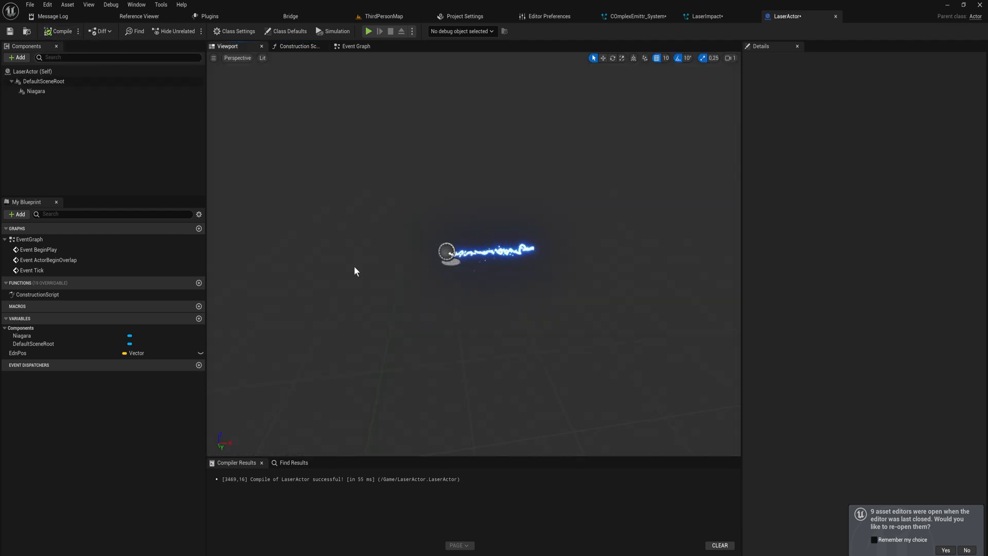
left_click(78, 352)
left_click(860, 260)
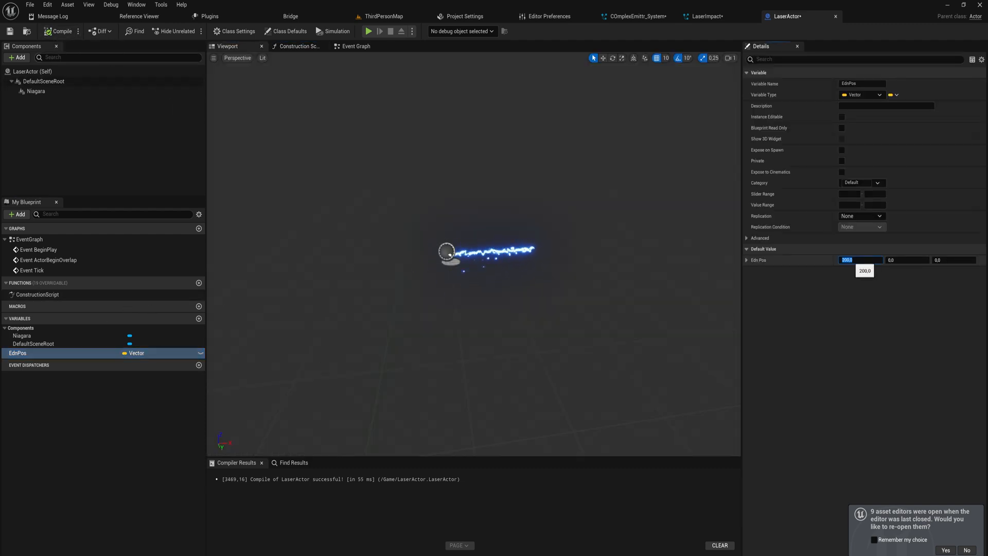
left_click(847, 260)
type("00")
key("Return")
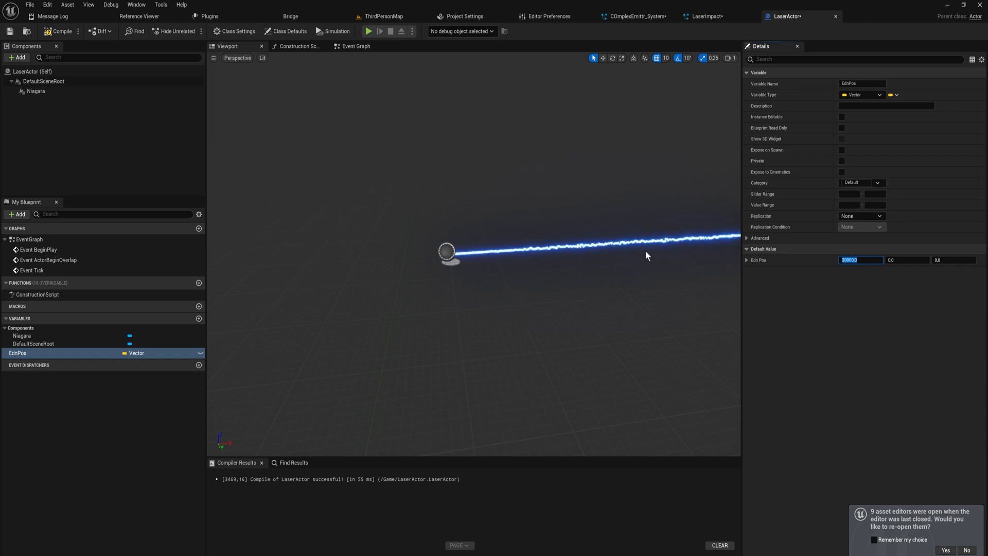
right_click_drag(646, 255, 604, 255)
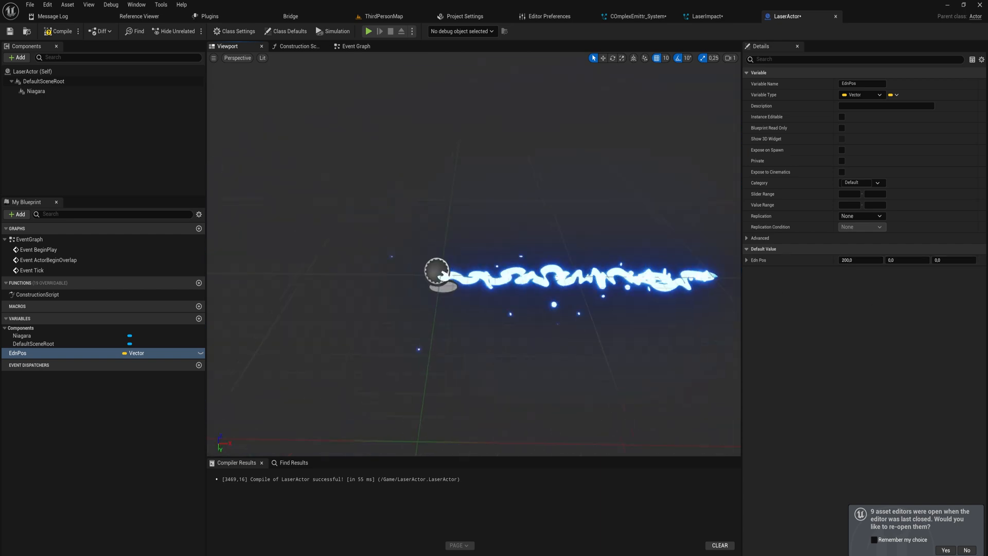
right_click_drag(580, 334, 561, 333)
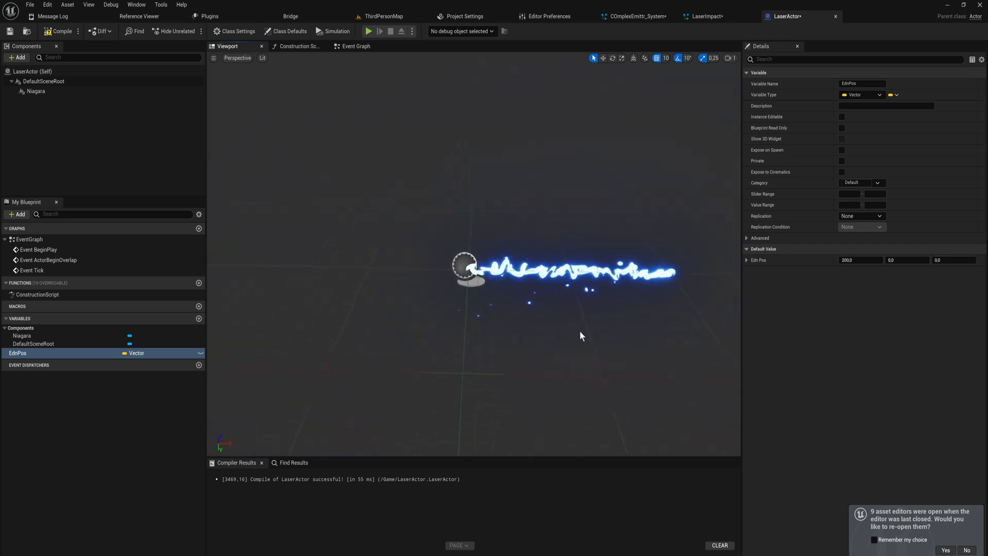
Step: Compile LaserActor and rename the EdnPos variable to EndPos
left_click(58, 31)
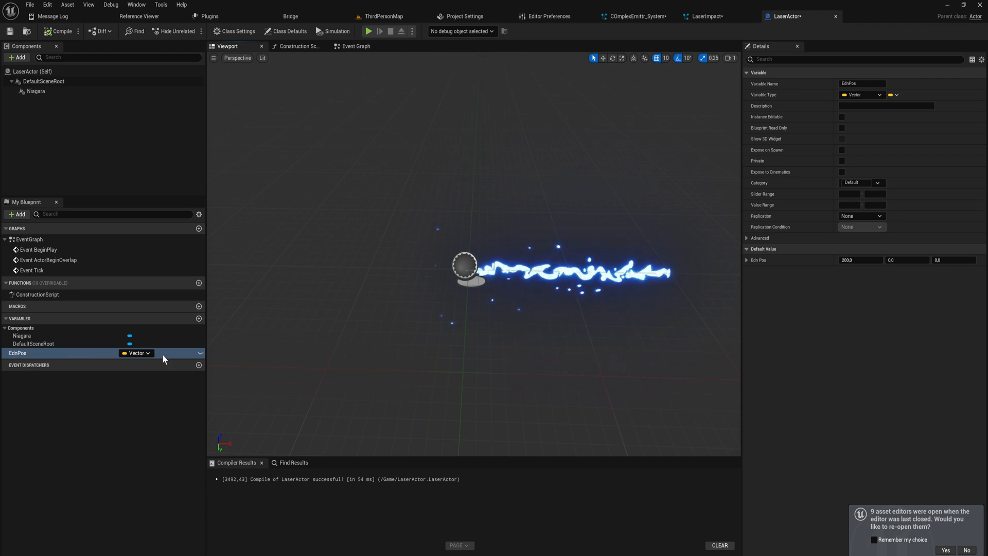
double_click(18, 353)
type("End")
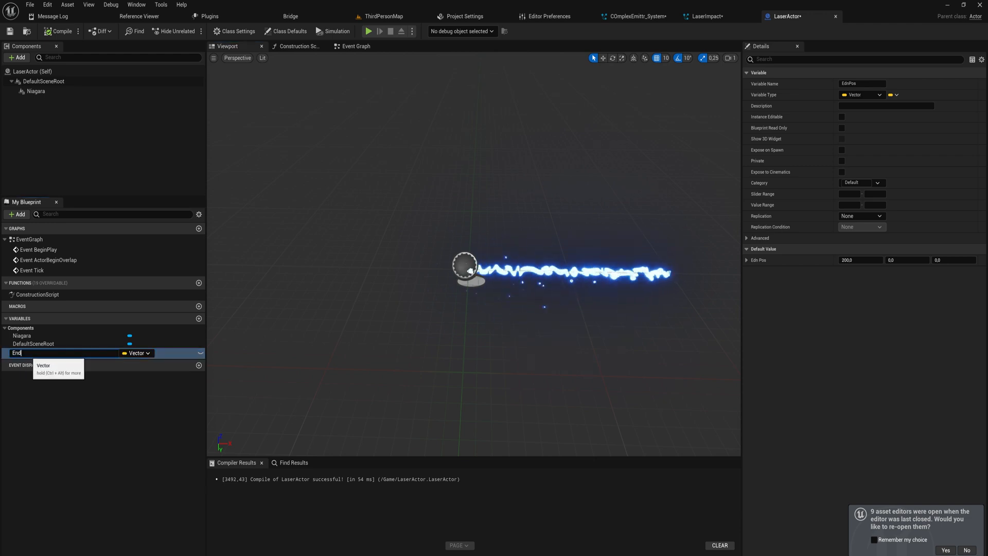
type("Pos")
key("Return")
Step: Make EndPos instance editable, enable Show 3D Widget for it, and recompile LaserActor
left_click(200, 354)
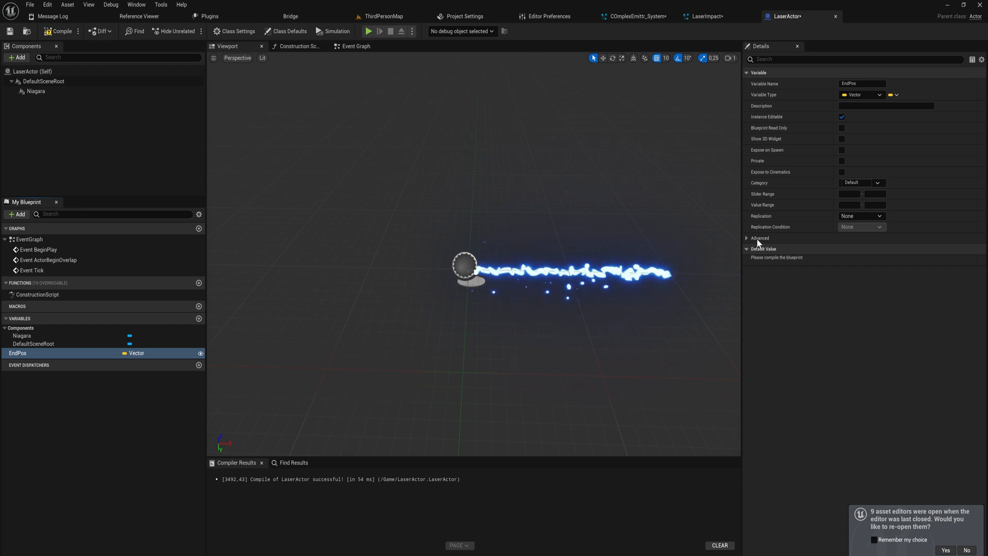
left_click(842, 139)
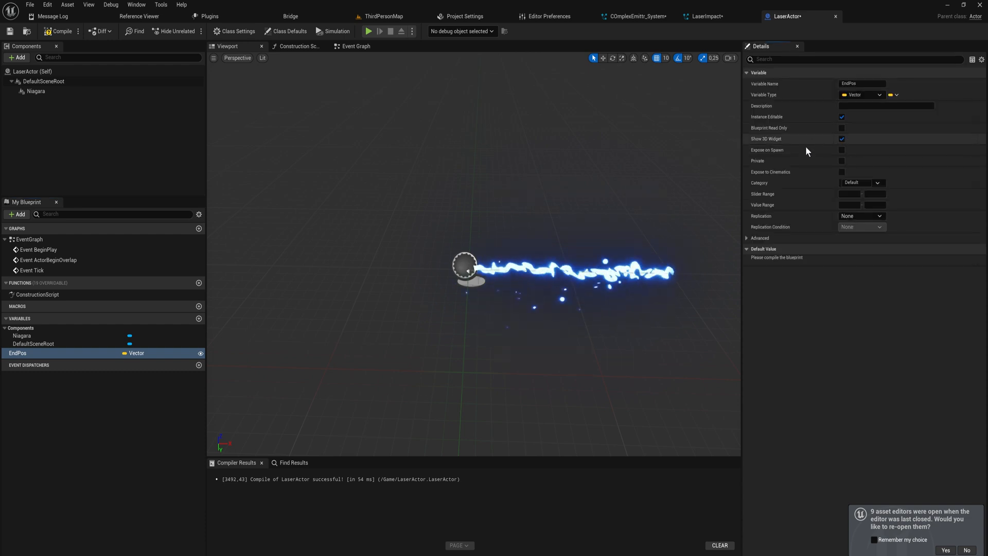
left_click(62, 33)
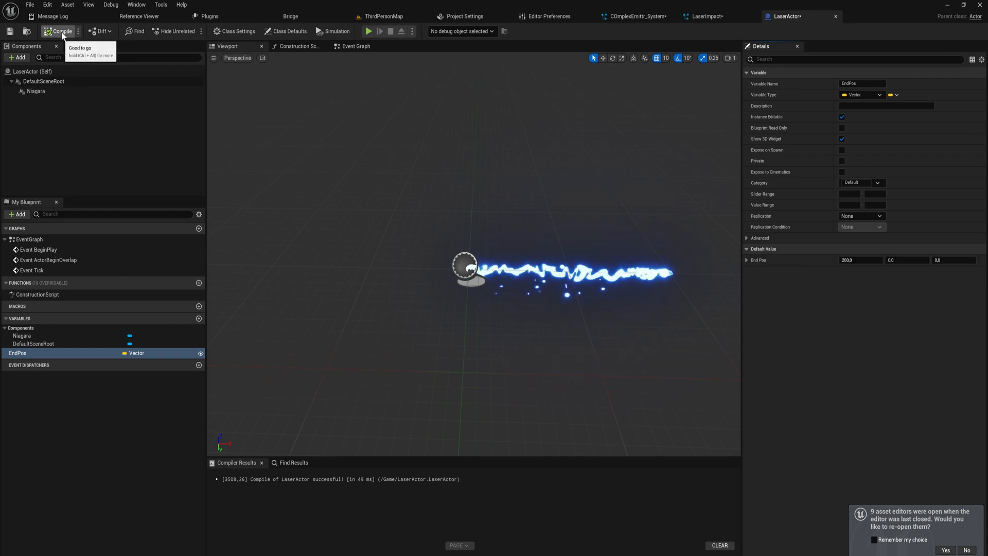
Step: Place a LaserActor on the floor of ThirdPersonMap and raise its End Pos Z to 200
left_click(399, 20)
key("ctrl+space")
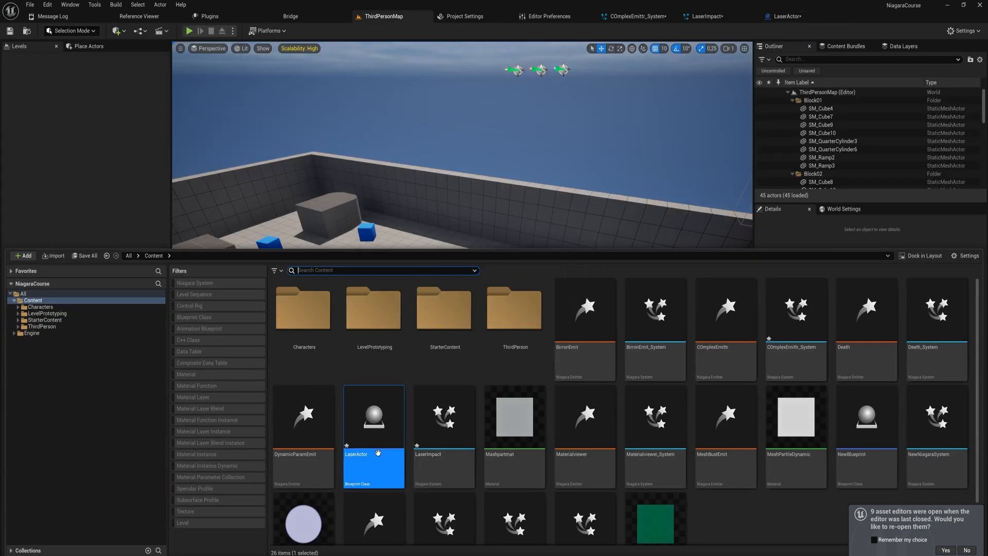
left_click_drag(371, 442, 454, 343)
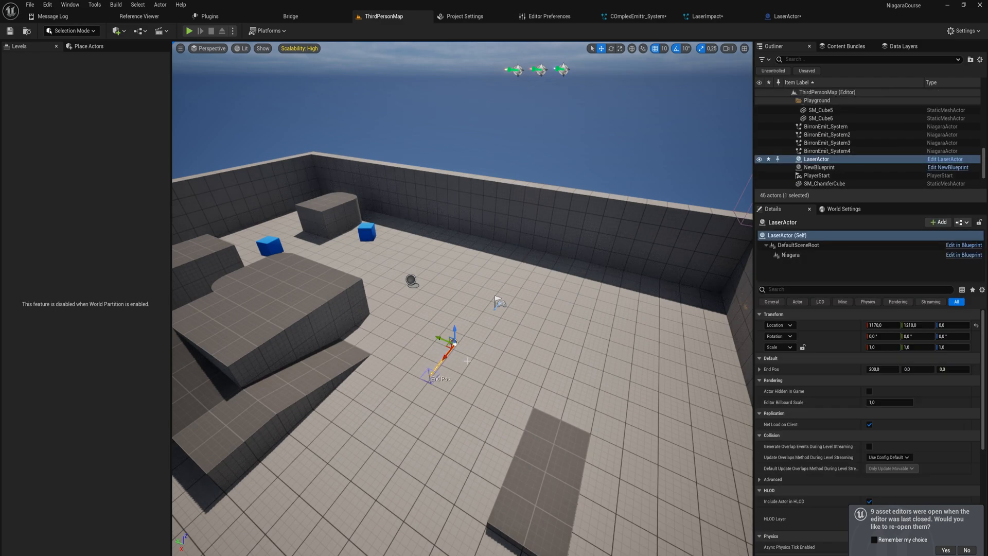
key("f")
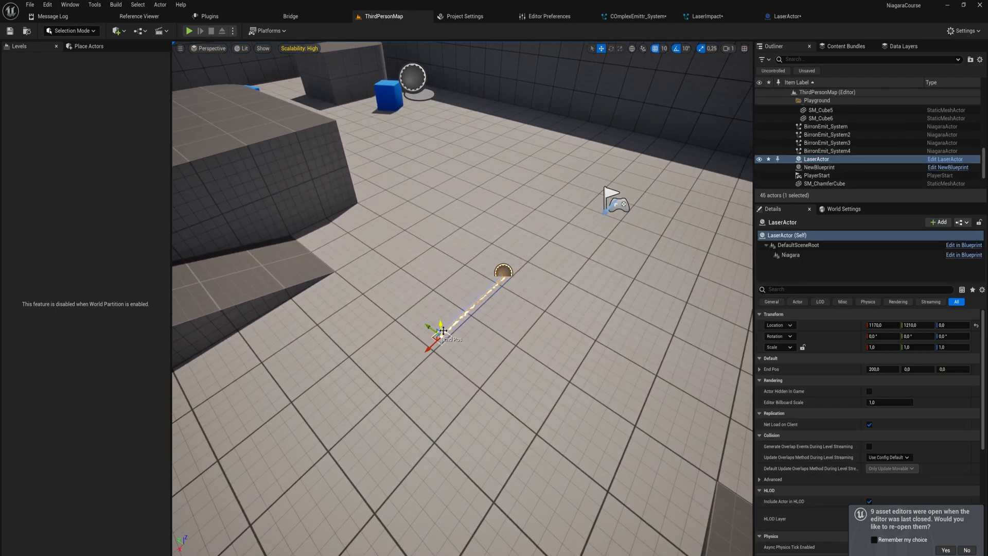
scroll(442, 330, "down", 4)
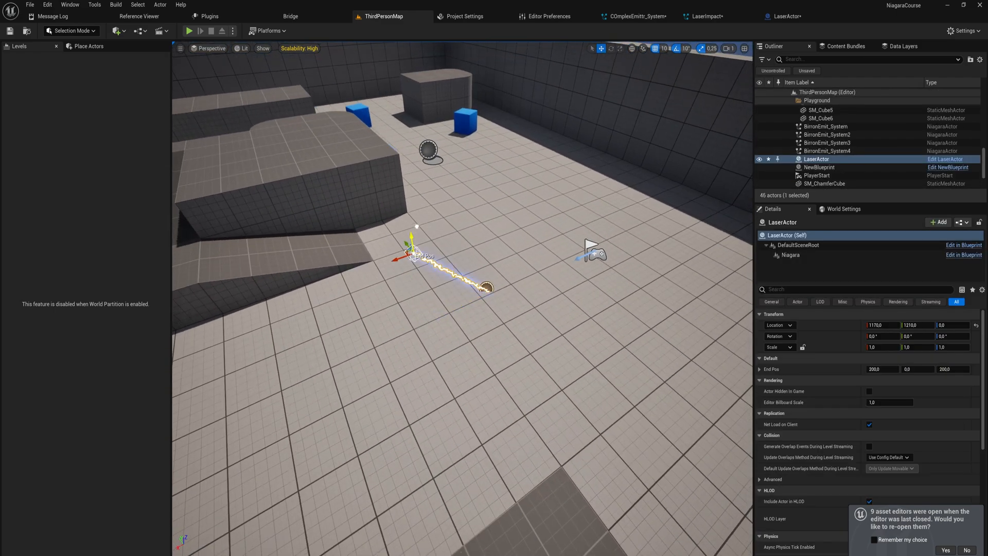
Step: Collapse all LaserActor Construction Script nodes except the entry node into a function
left_click(787, 16)
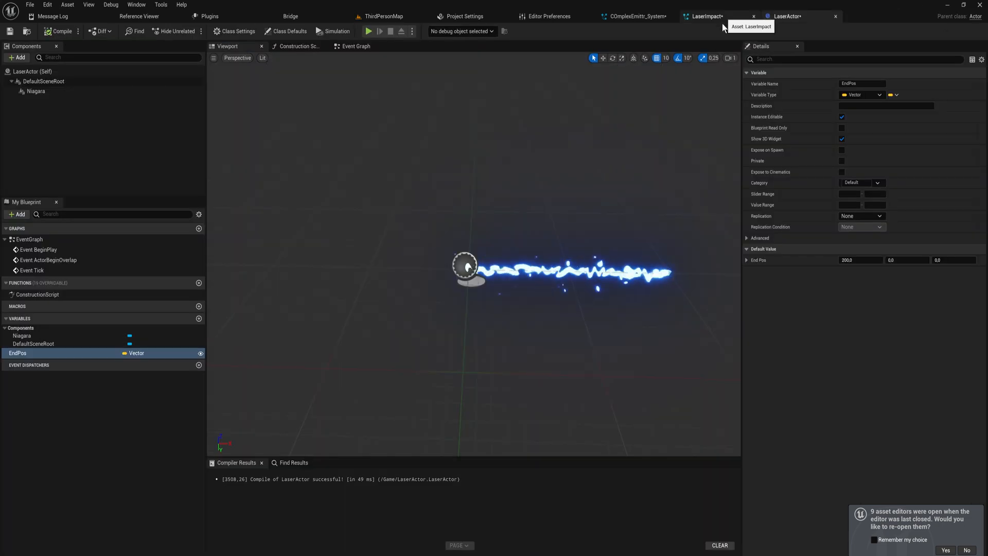
left_click(298, 46)
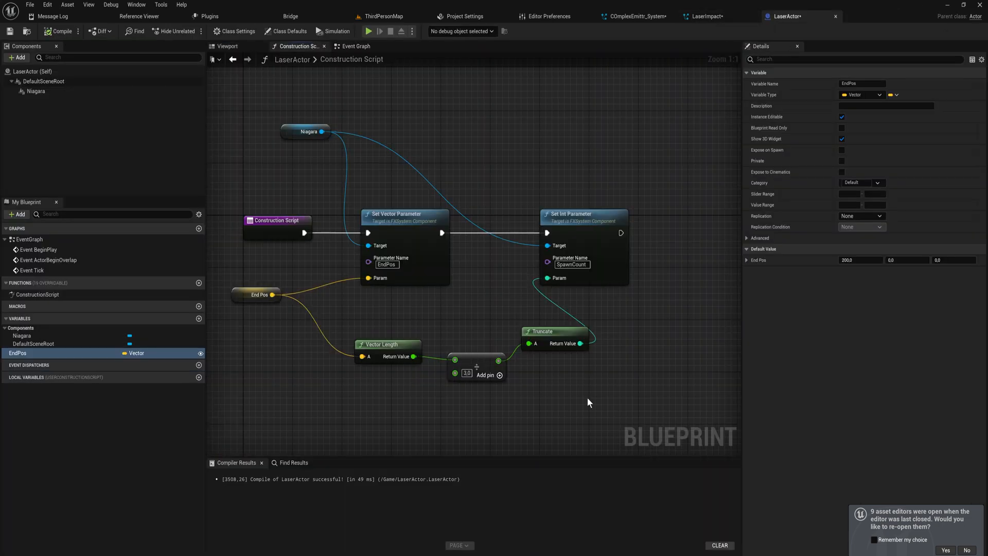
left_click_drag(283, 220, 213, 221)
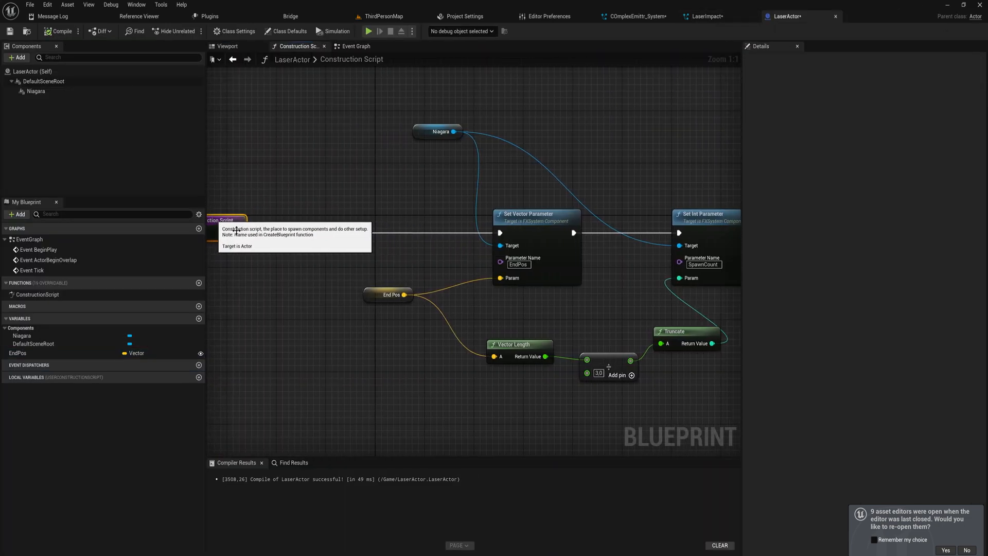
right_click_drag(499, 279, 404, 284)
scroll(446, 303, "down", 1)
left_click_drag(643, 397, 291, 92)
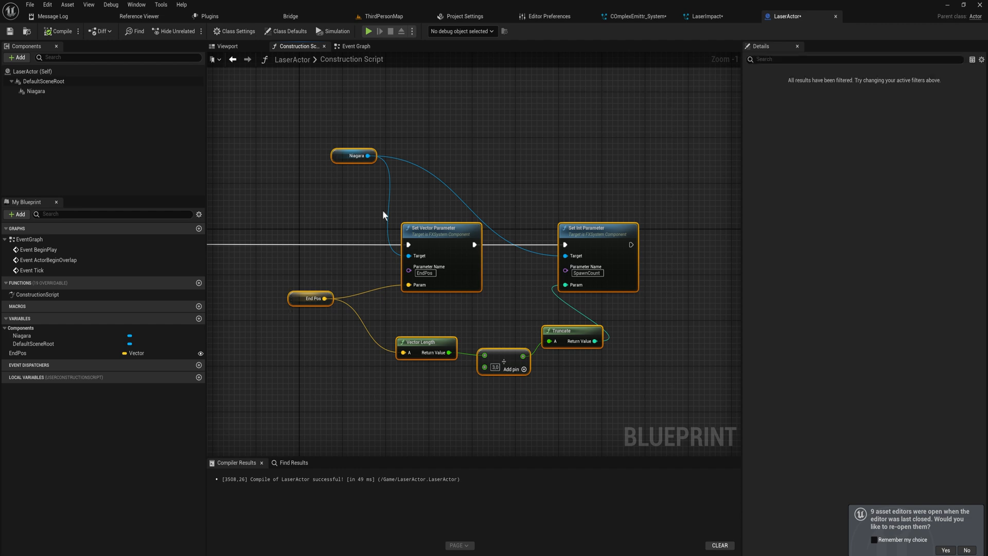
right_click(428, 238)
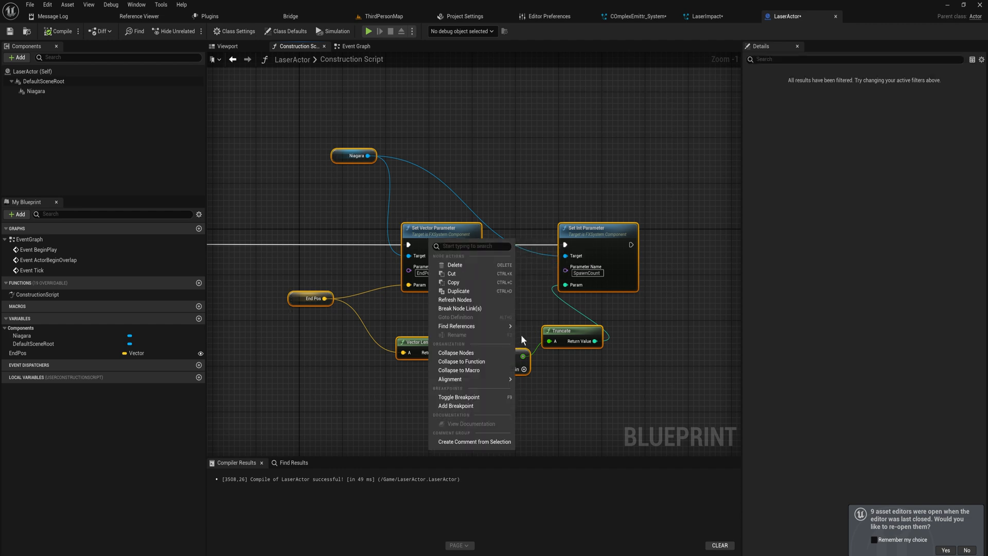
left_click(492, 361)
Step: Name the collapsed function U[pdateLaserPartile and move its call node next to the Construction Script entry
right_click_drag(367, 304, 322, 331)
key("F2")
type("UIpdate")
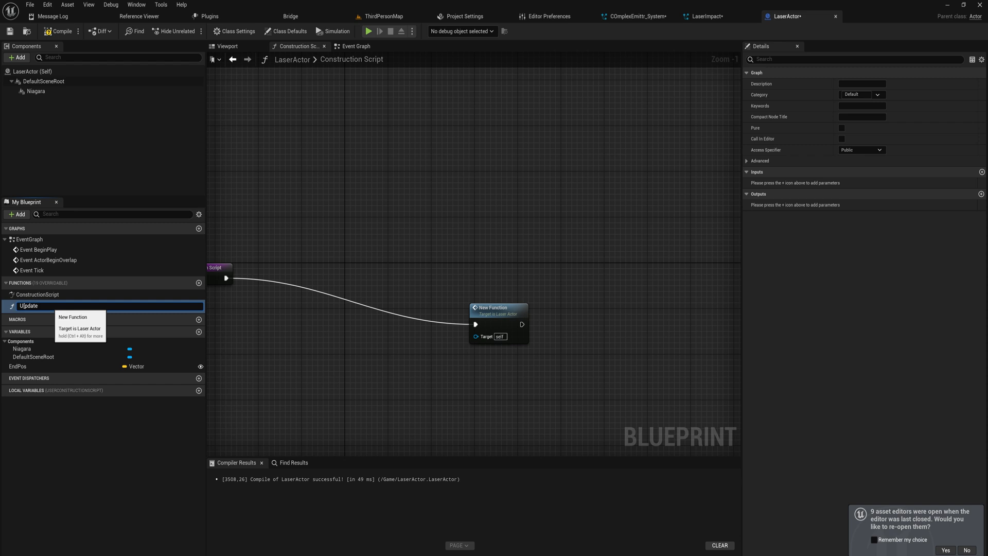
type("[pdateLaserPart")
type("ile")
key("Return")
left_click_drag(500, 313, 310, 266)
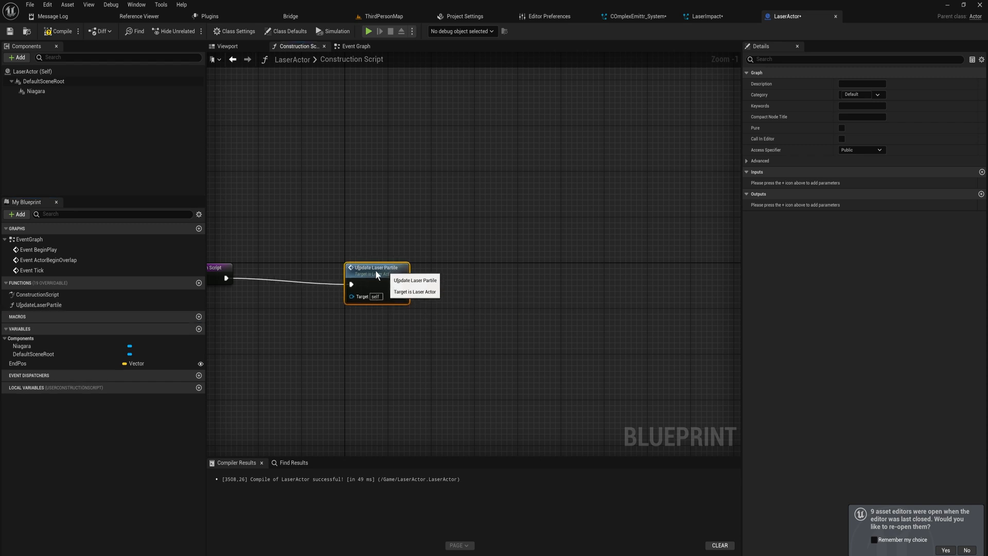
right_click_drag(335, 221, 436, 226)
Step: Add a Timeline in the Event Graph connected to Event BeginPlay, and select the EndPos variable
left_click(356, 46)
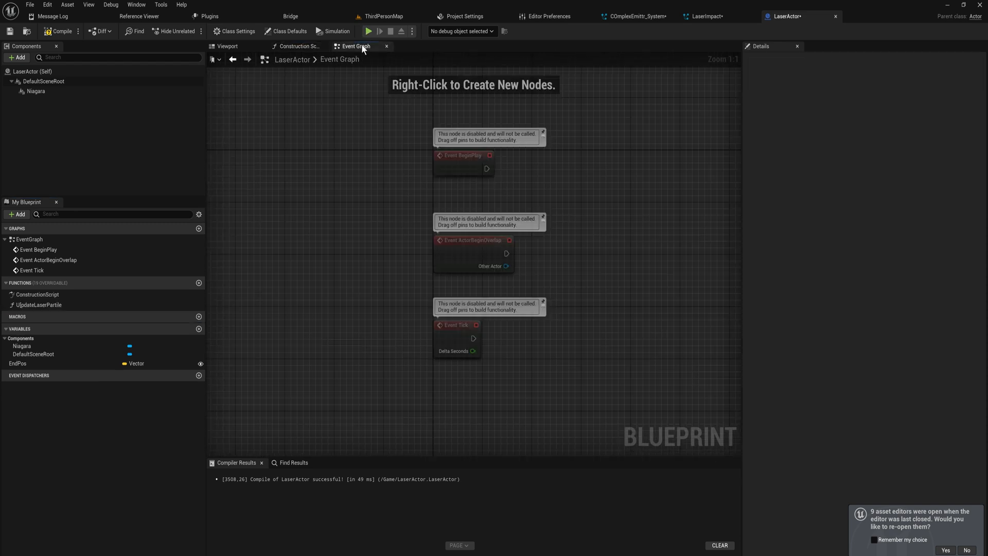
right_click_drag(591, 236, 510, 259)
right_click_drag(431, 225, 404, 220)
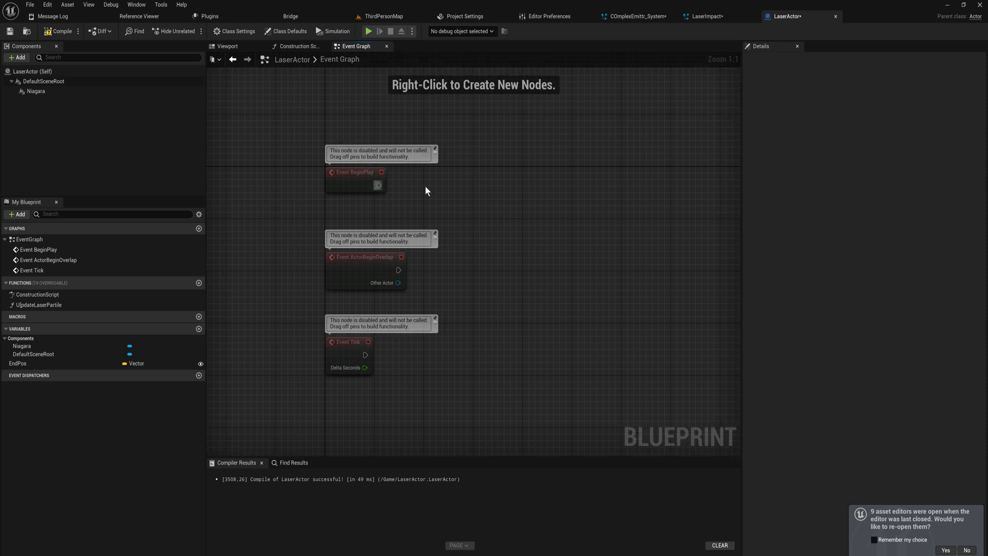
left_click_drag(378, 185, 479, 184)
type("timeline")
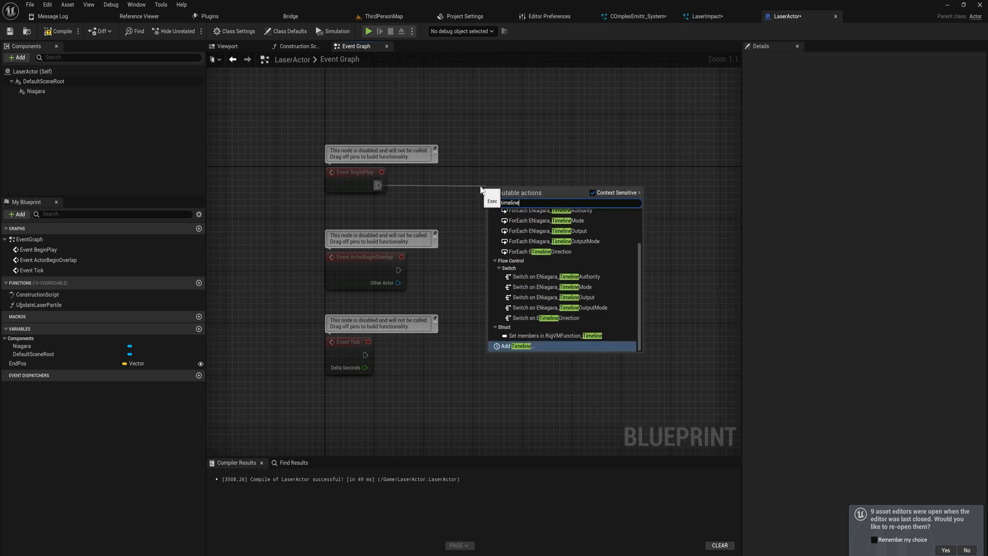
key("Return")
left_click(650, 122)
left_click(26, 371)
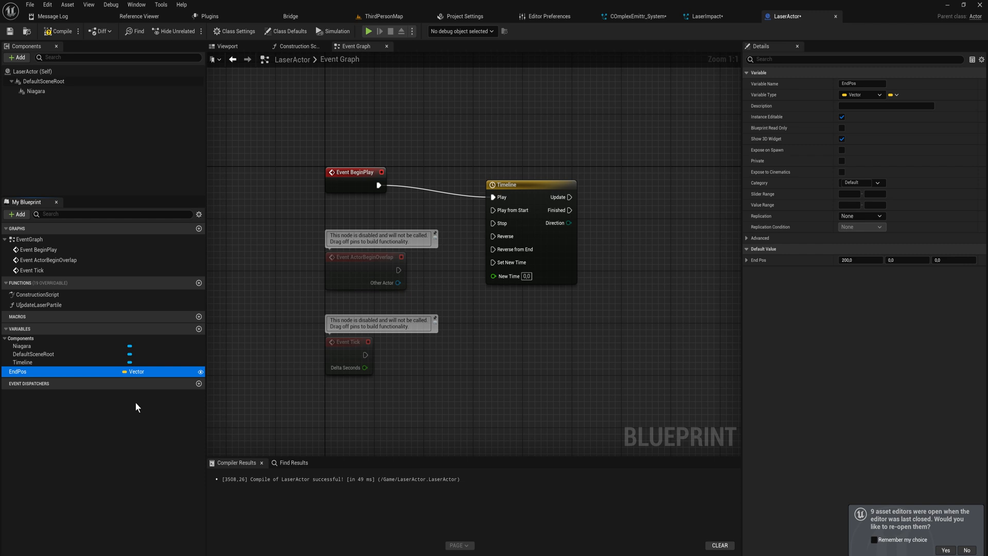
Step: Add a U[pdateLaserPartile call beside the Timeline in the Event Graph, and delete both nodes
left_click_drag(59, 303, 637, 203)
right_click_drag(675, 249, 550, 259)
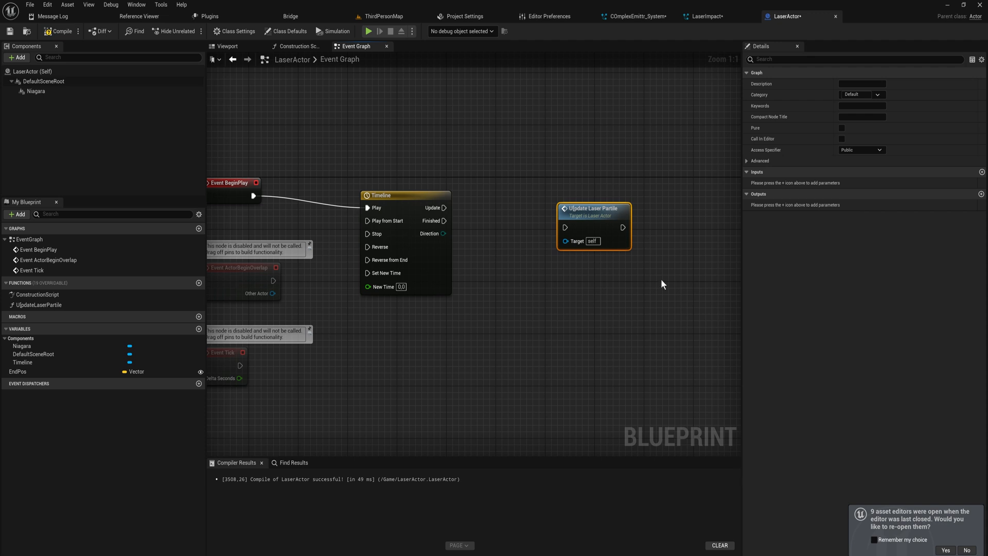
left_click_drag(668, 293, 349, 171)
right_click_drag(349, 171, 422, 184)
key("Delete")
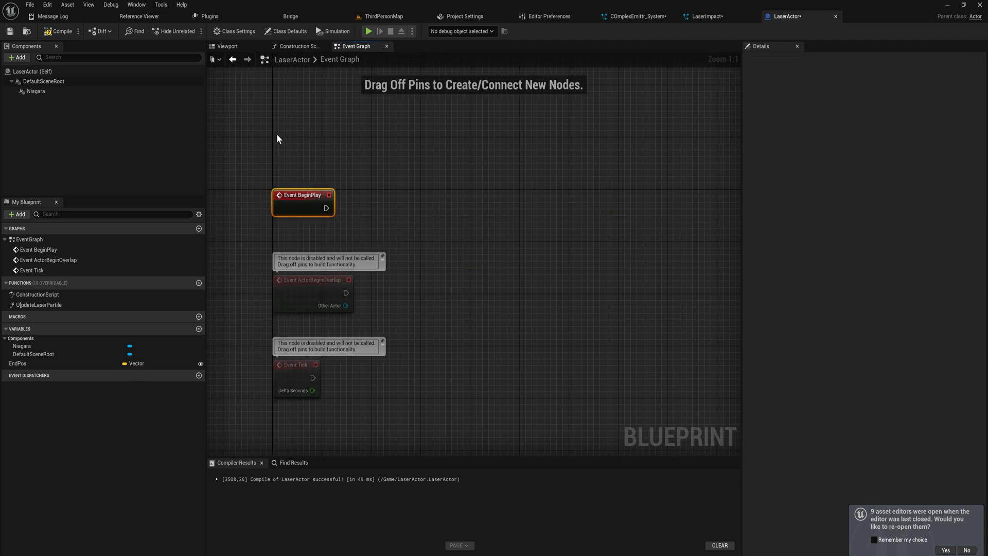
Step: Compile the LaserActor Blueprint and move the U[pdateLaserPartile call node closer to the Construction Script entry
left_click(61, 32)
left_click(299, 46)
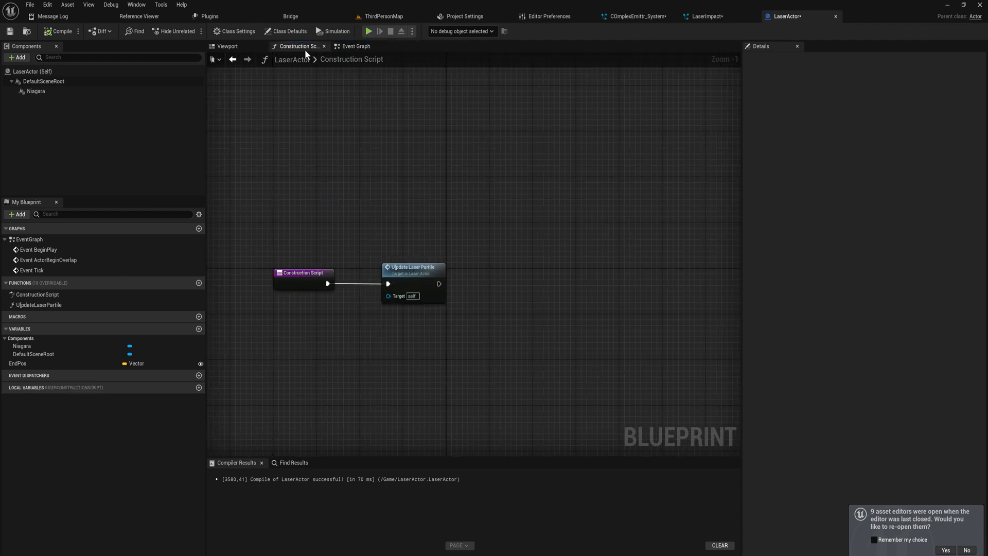
left_click(410, 273)
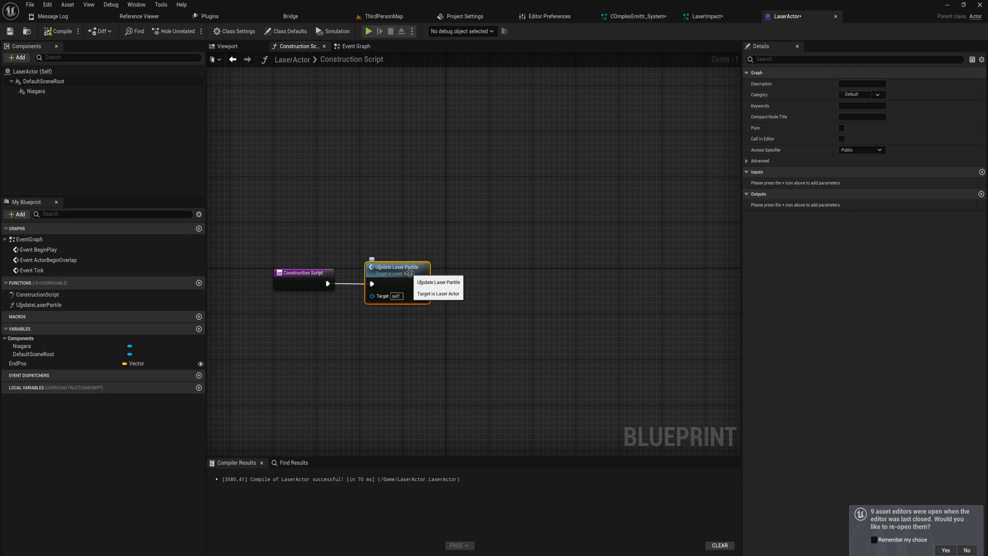
Step: Move the LaserActor's End Pos in ThirdPersonMap to about X -420, Y 0, Z -70
left_click(383, 16)
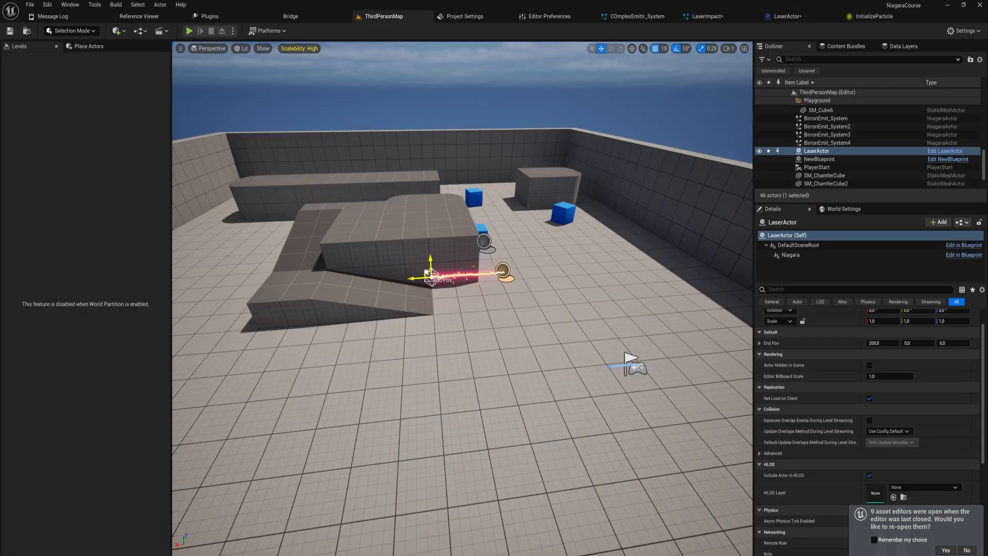
left_click_drag(424, 273, 431, 125)
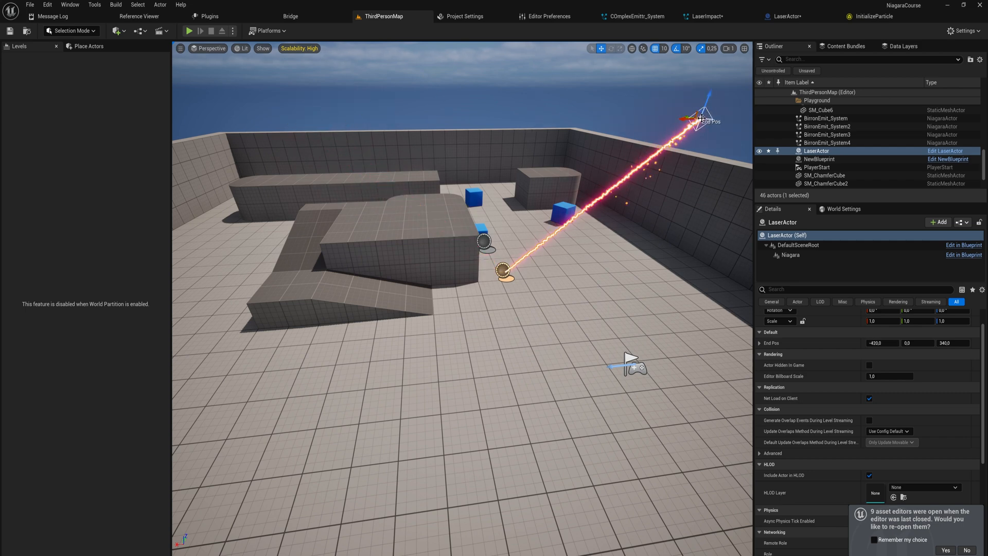
right_click_drag(696, 107, 711, 95)
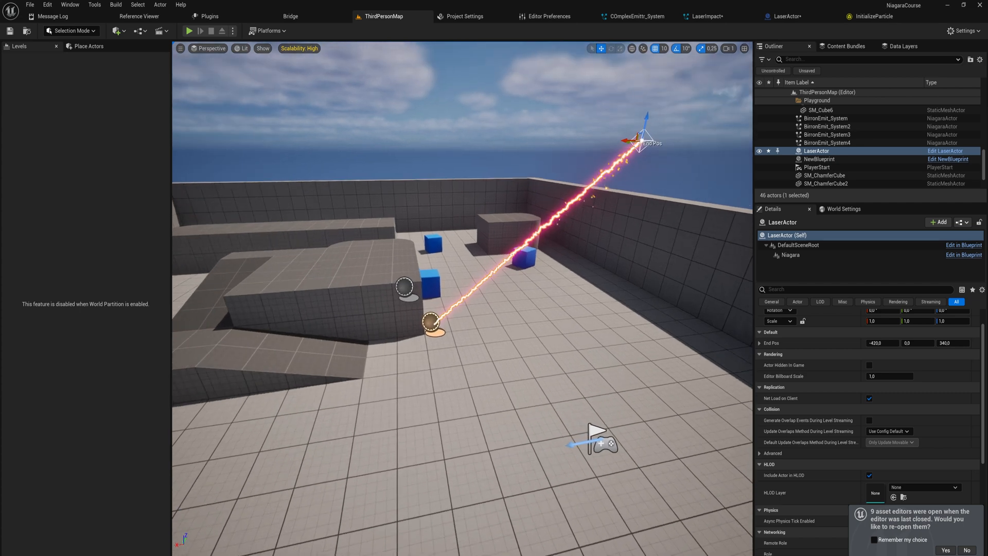
left_click_drag(647, 113, 636, 158)
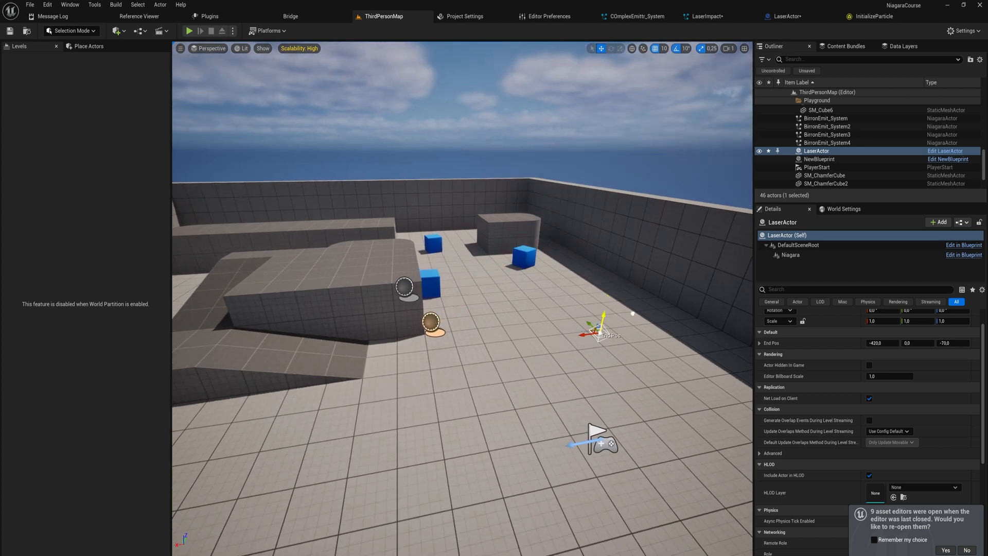